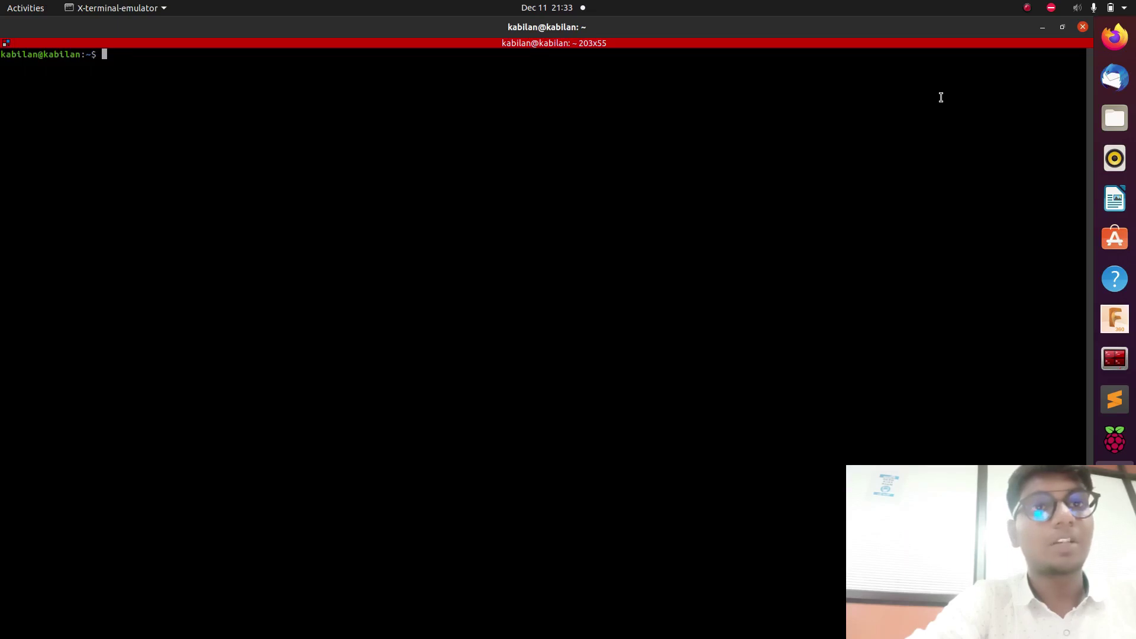
# Enter the ros workspace and source devel/setup.bash.
pyautogui.write('cd ros/')
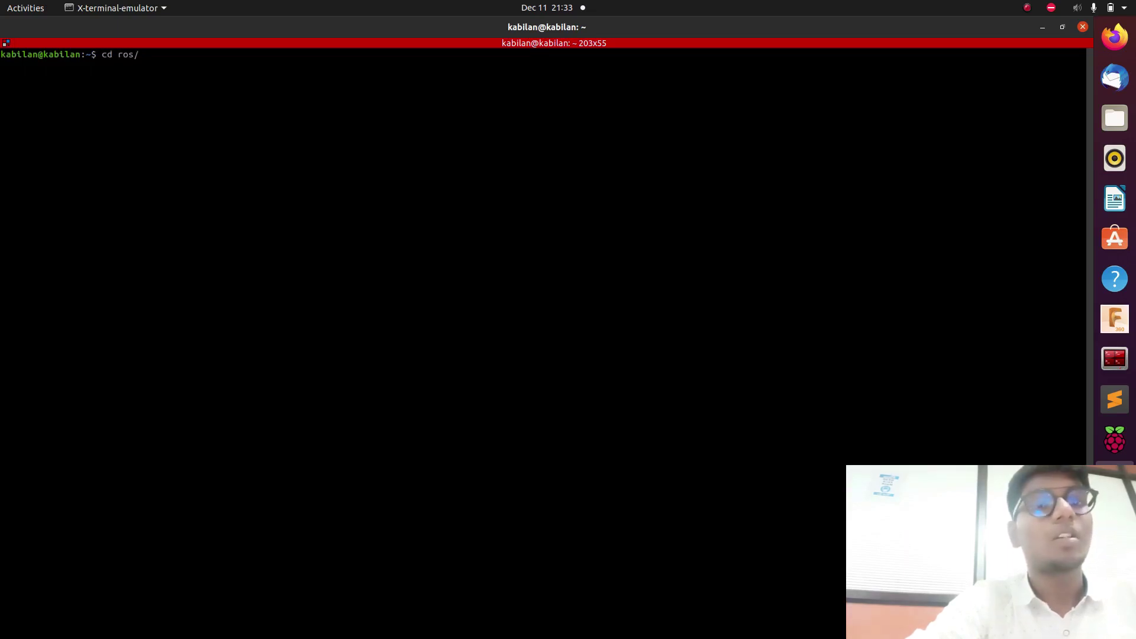
pyautogui.press('Return')
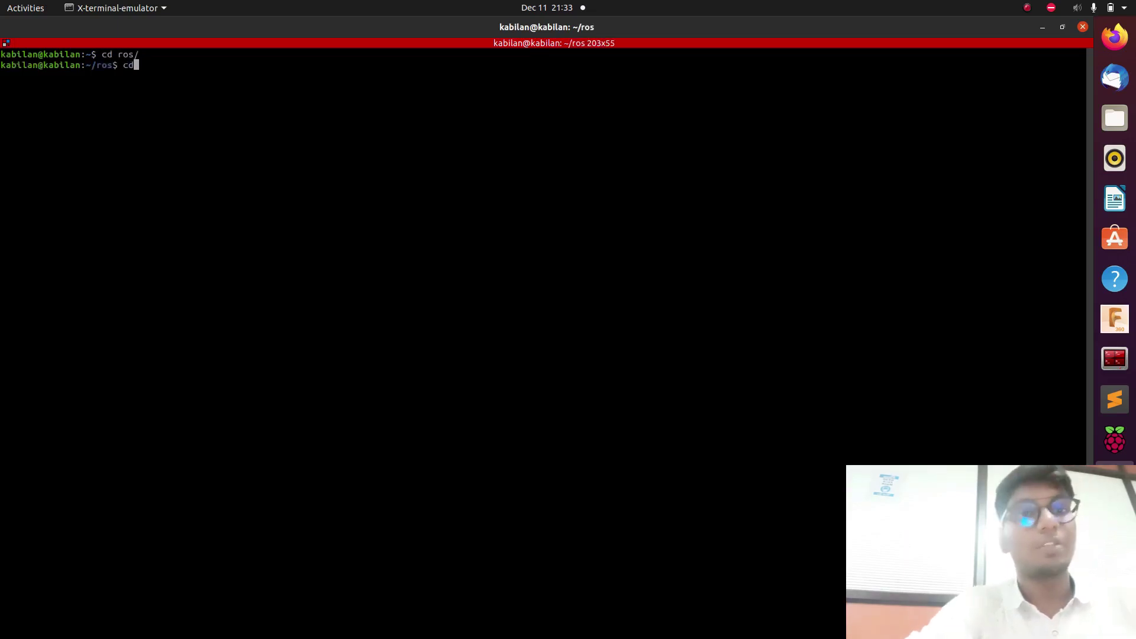
pyautogui.write('so')
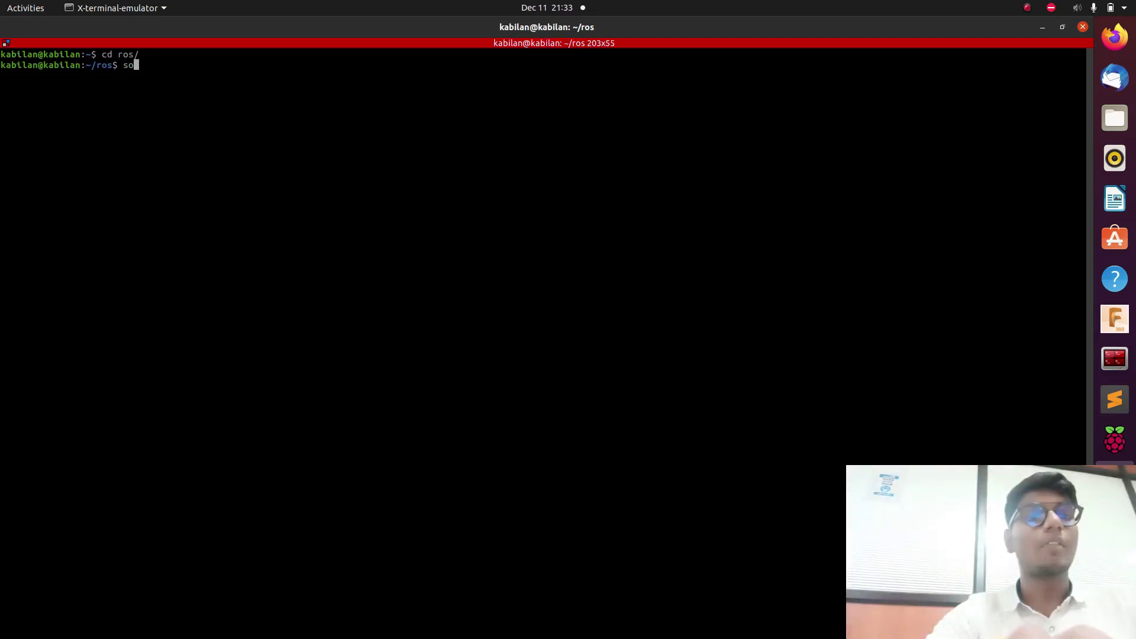
pyautogui.write('urce devel/')
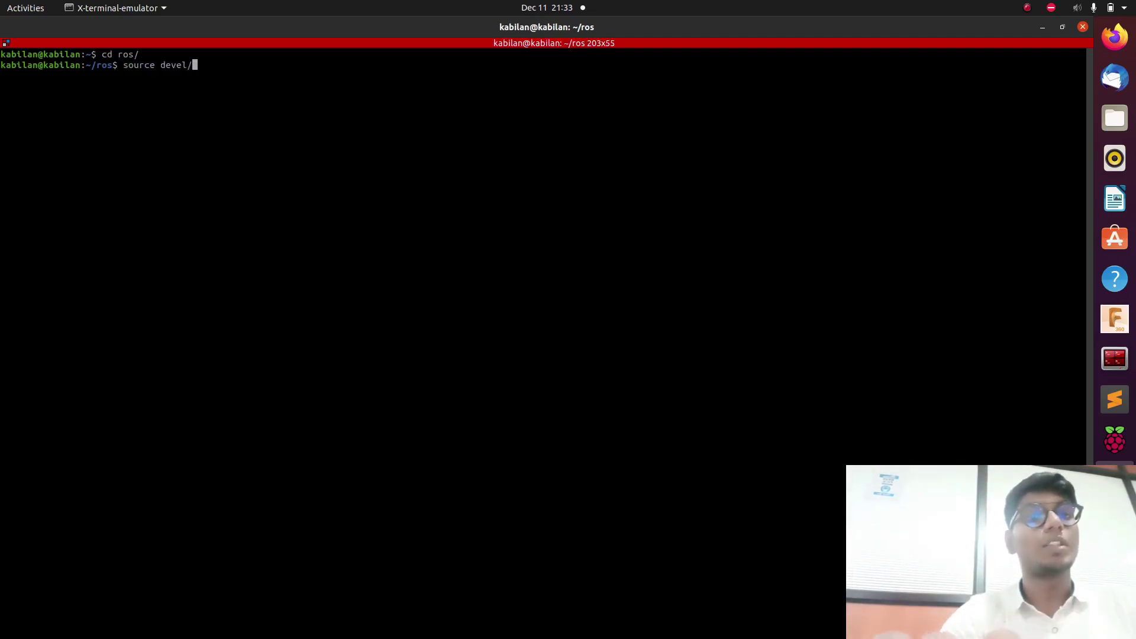
pyautogui.write('setup.bash')
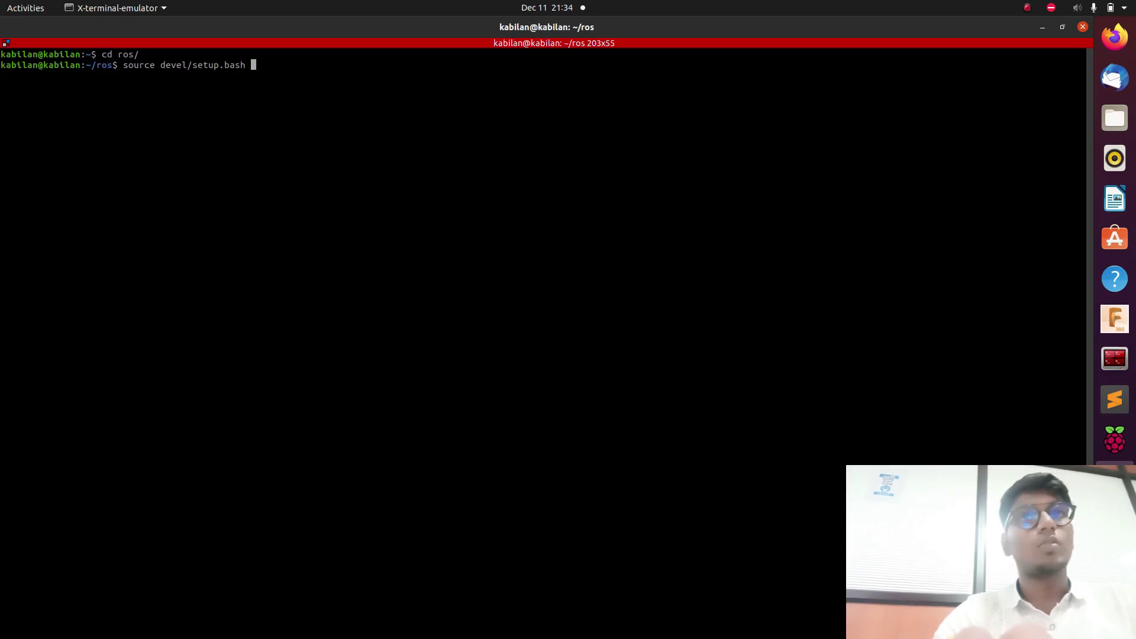
pyautogui.press('Return')
# Move into src/kawasaki_description/launch, listing the contents along the way.
pyautogui.write('cd src/')
pyautogui.press('Return')
pyautogui.write('ls')
pyautogui.press('Return')
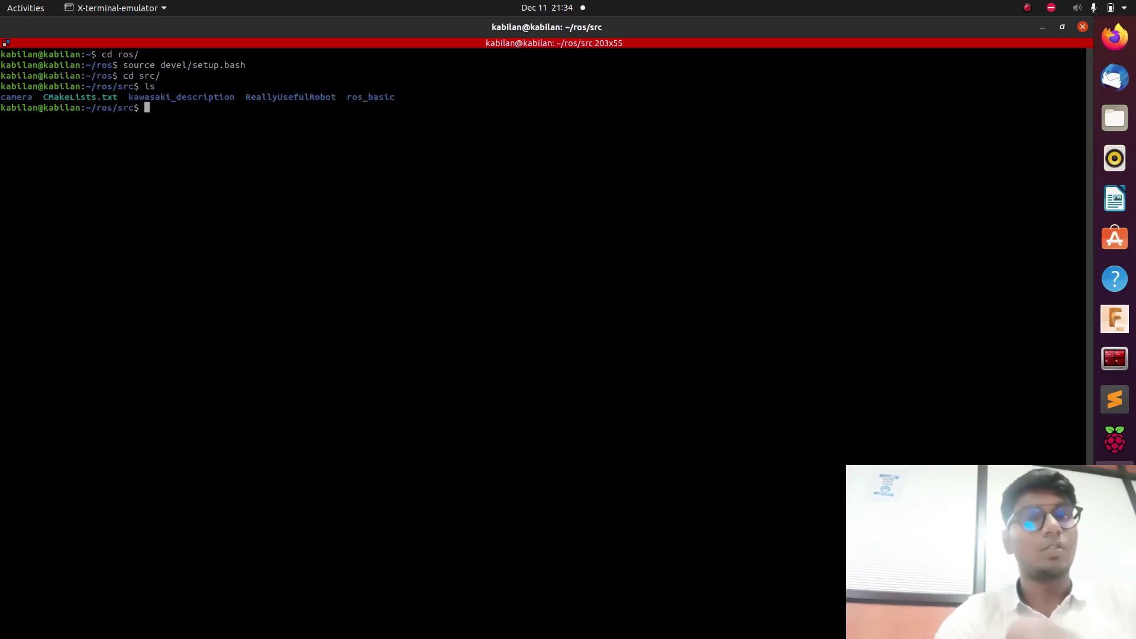
pyautogui.write('cd kawasaki_description/')
pyautogui.press('Return')
pyautogui.write('ls')
pyautogui.press('Return')
pyautogui.write('cd launch/')
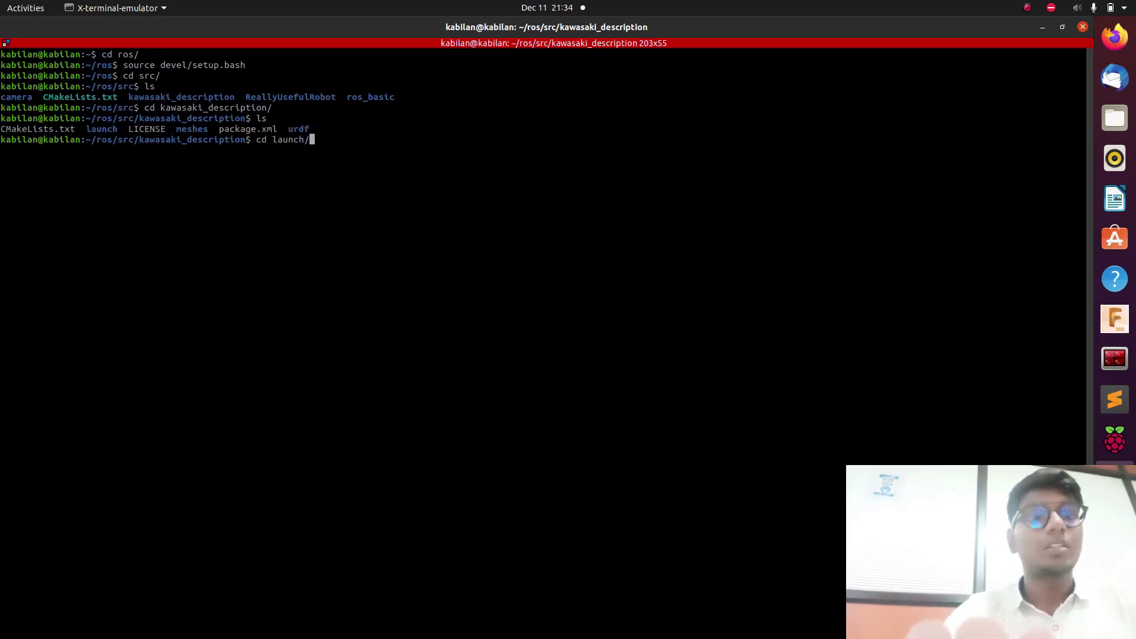
pyautogui.press('Return')
pyautogui.write('ls')
pyautogui.press('Return')
# Run roslaunch gazebo.launch to start the Gazebo simulation.
pyautogui.write('roslaunch')
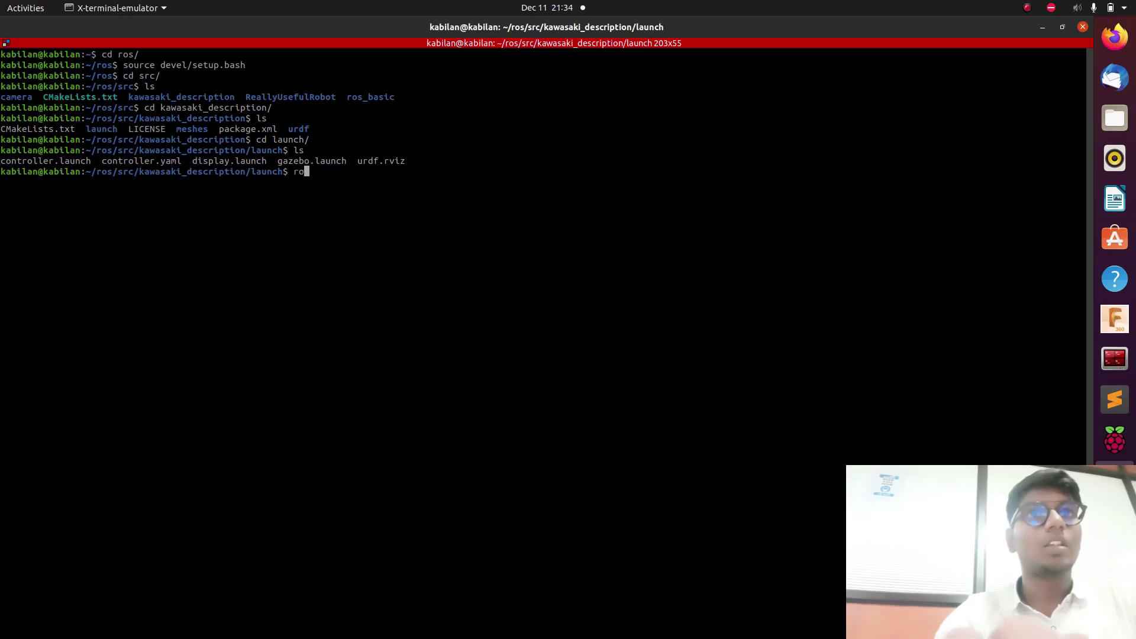
pyautogui.write(' ga')
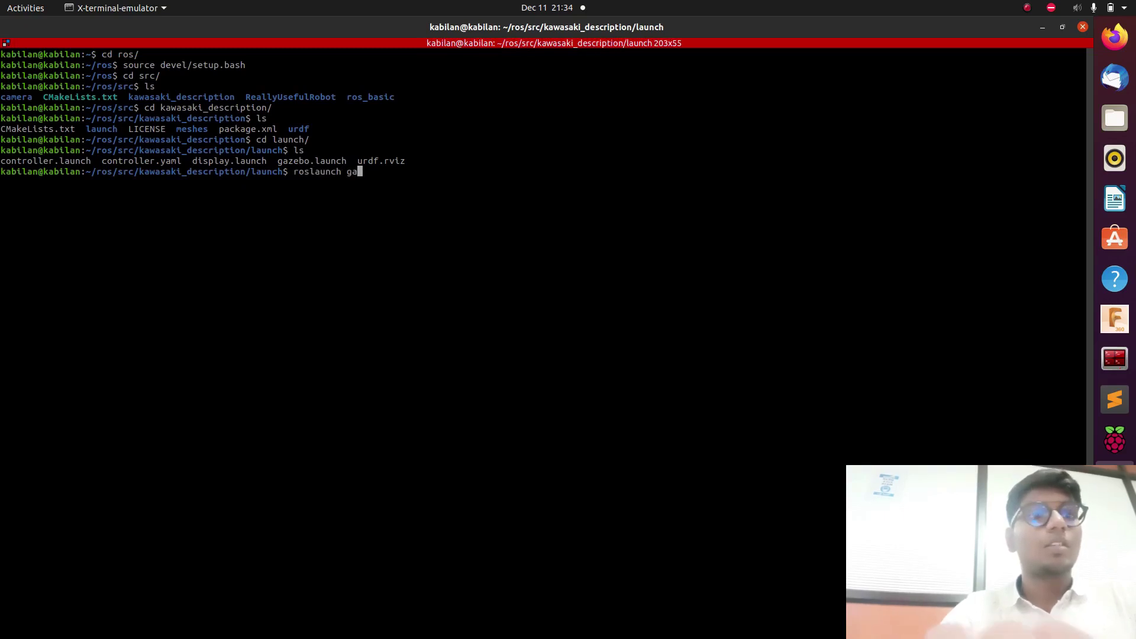
pyautogui.write('z')
pyautogui.press('Tab')
pyautogui.write('.')
pyautogui.press('Tab')
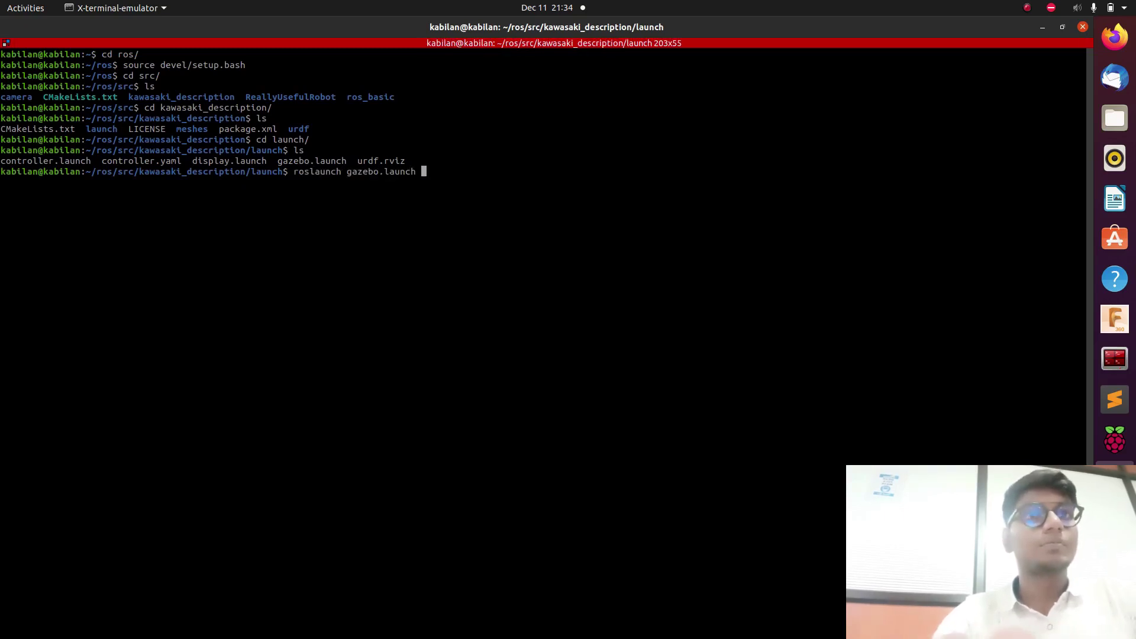
pyautogui.press('Return')
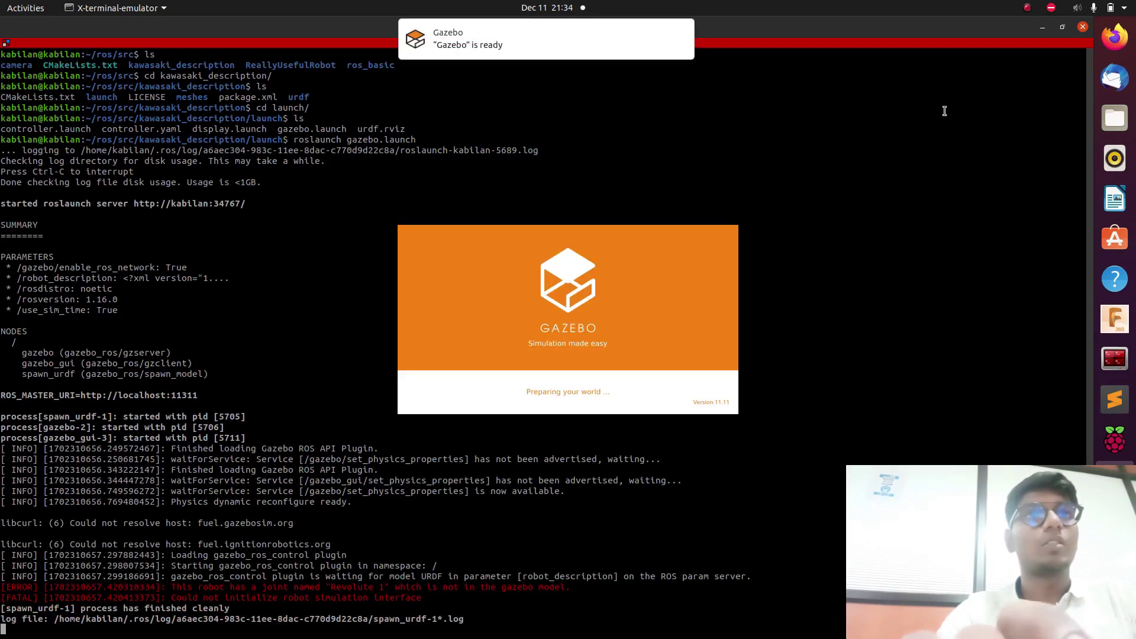
# Inspect the spawned Kawasaki arm in Gazebo, then return to the terminal's launch output.
pyautogui.click(580, 49)
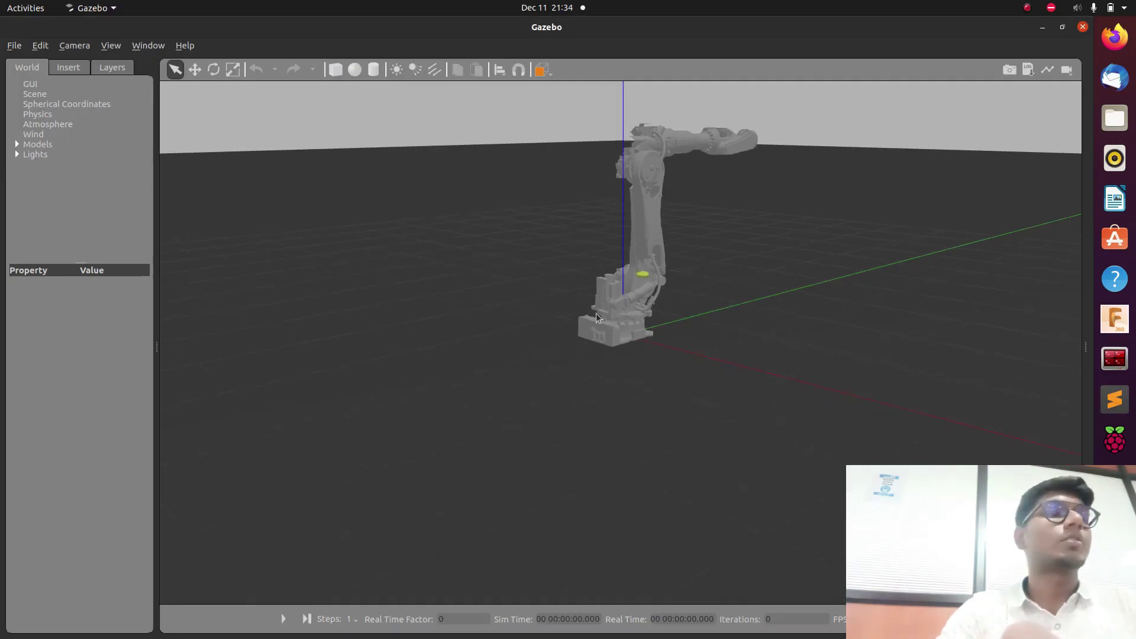
pyautogui.moveTo(803, 303); pyautogui.dragTo(667, 372)
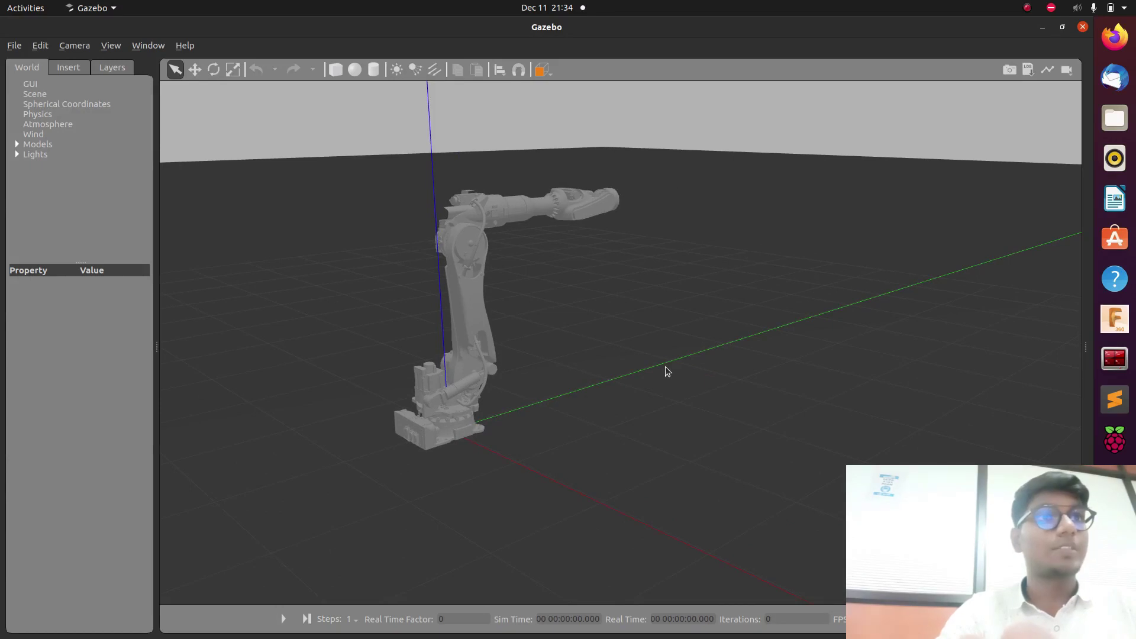
pyautogui.hotkey('alt', 'Tab')
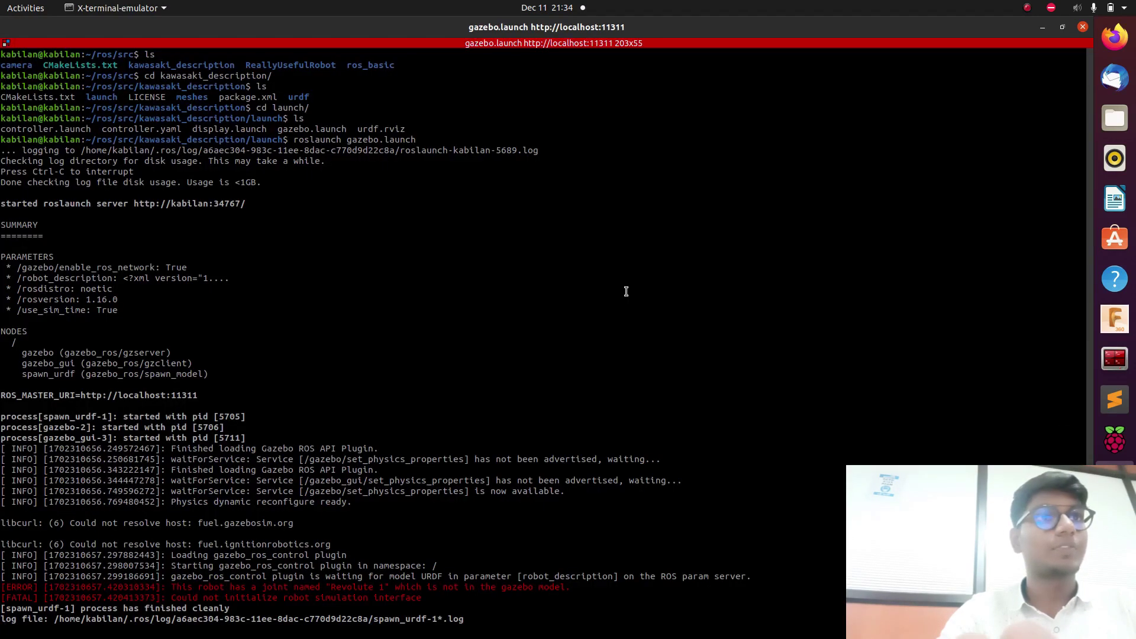
# Stop the running Gazebo launch and clear the terminal screen.
pyautogui.hotkey('ctrl', 'l')
pyautogui.hotkey('ctrl', 'c')
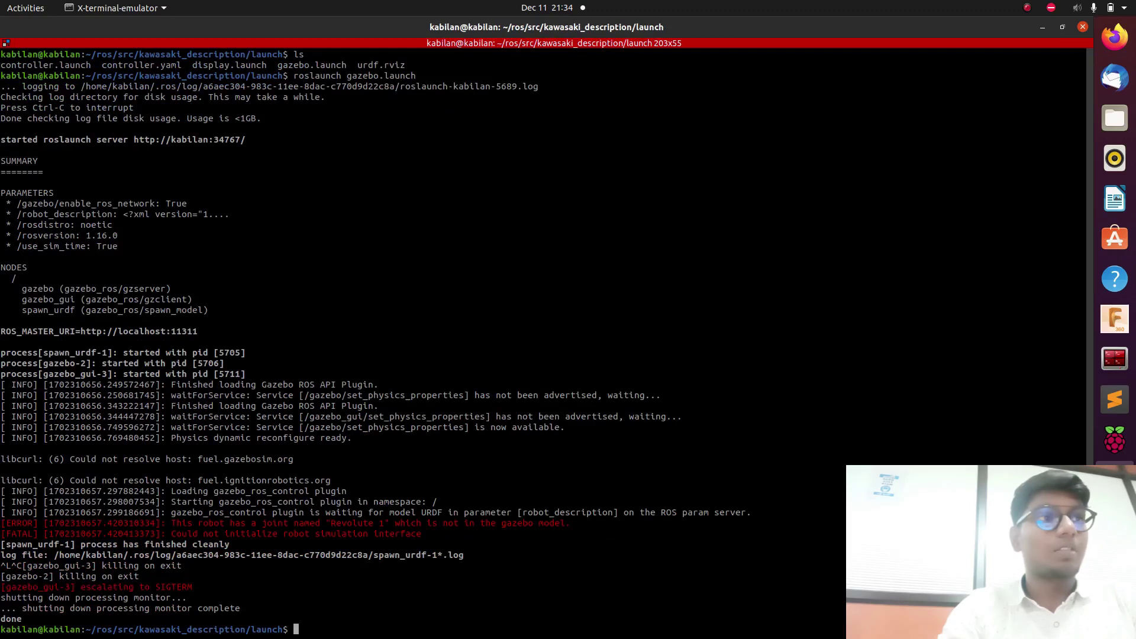
pyautogui.hotkey('ctrl', 'l')
# Go up two folders to ~/ros/src with cd ..
pyautogui.write('cd')
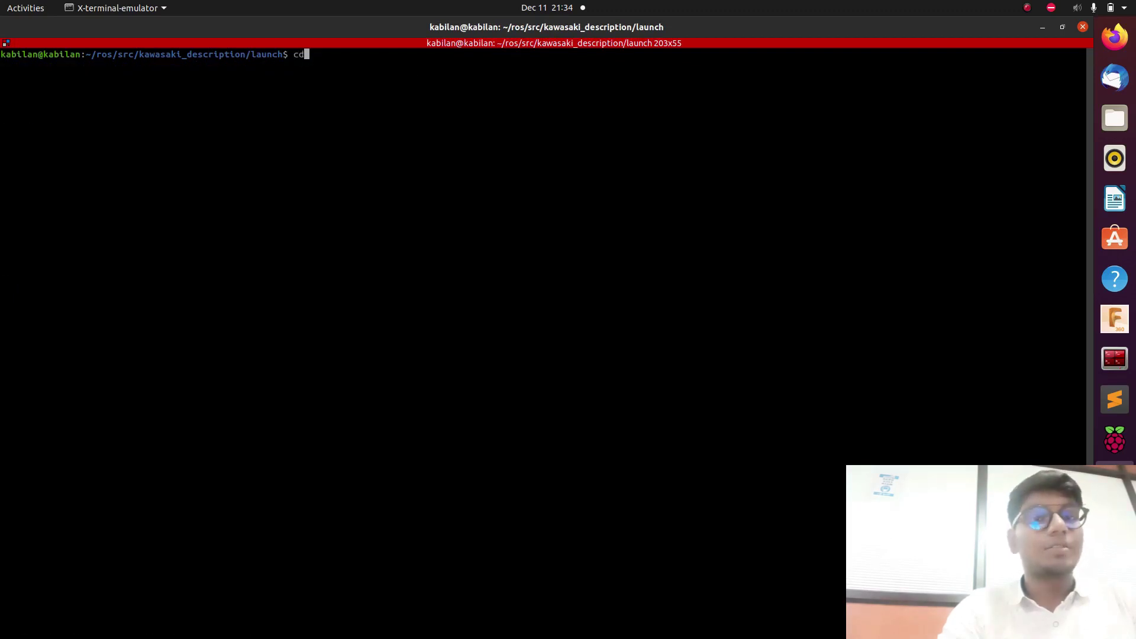
pyautogui.write(' ..')
pyautogui.press('Return')
pyautogui.write('cd ..')
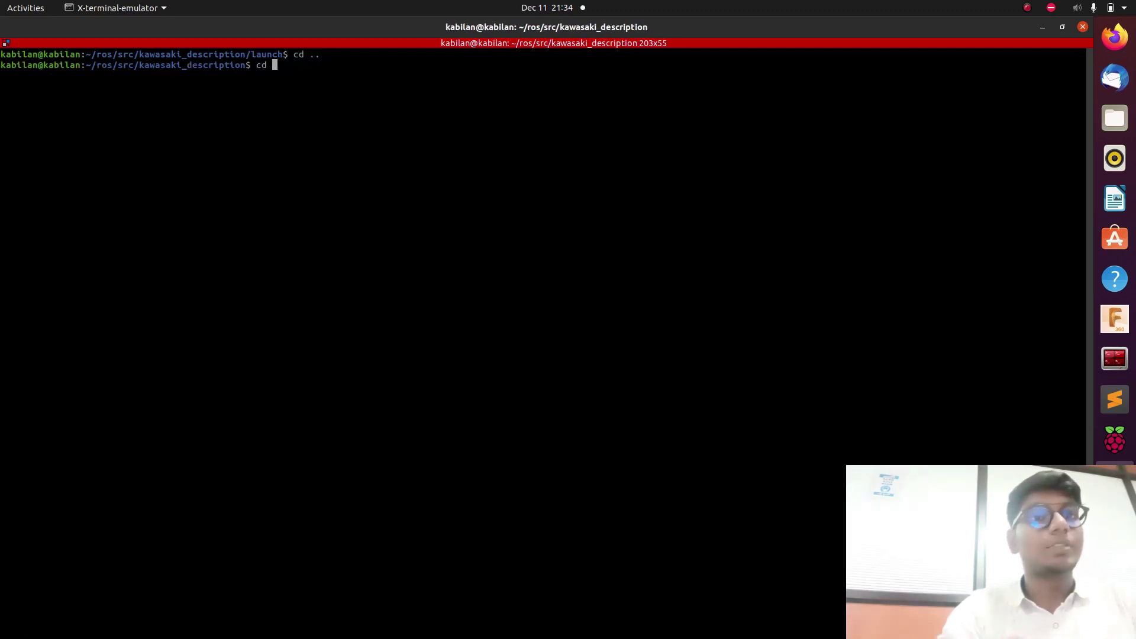
pyautogui.press('Return')
pyautogui.write('cd')
pyautogui.press('BackSpace')
pyautogui.press('BackSpace')
pyautogui.press('BackSpace')
pyautogui.press('BackSpace')
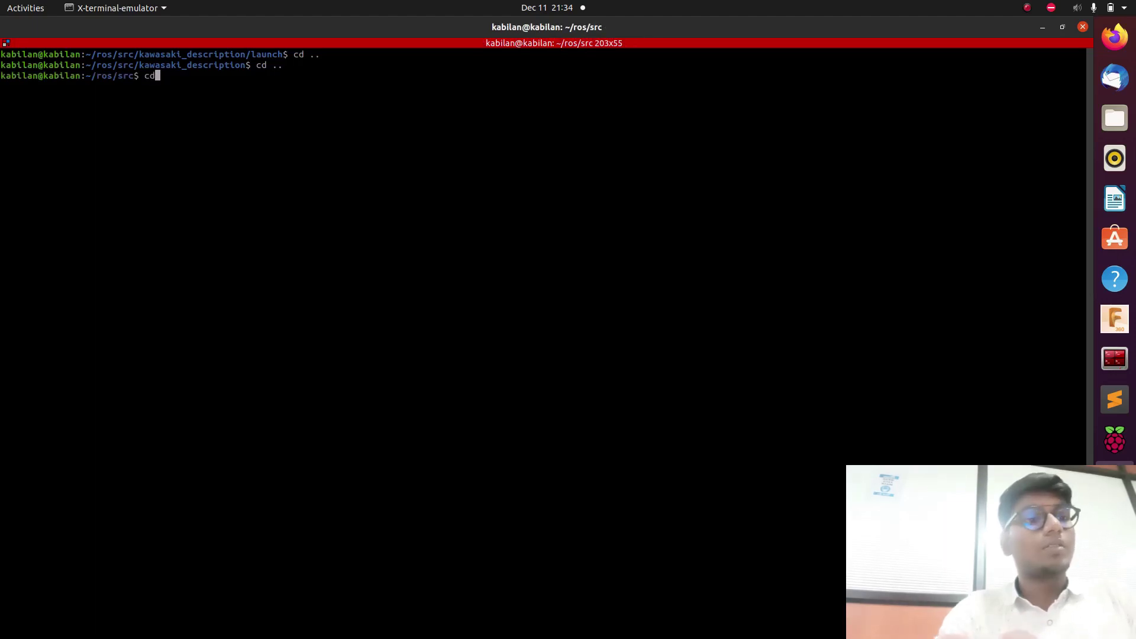
pyautogui.write('cd ..')
# Recall and run roslaunch moveit_setup_assistant setup_assistant.launch from history.
pyautogui.press('Up')
pyautogui.press('Up')
pyautogui.press('Up')
pyautogui.press('Up')
pyautogui.press('Up')
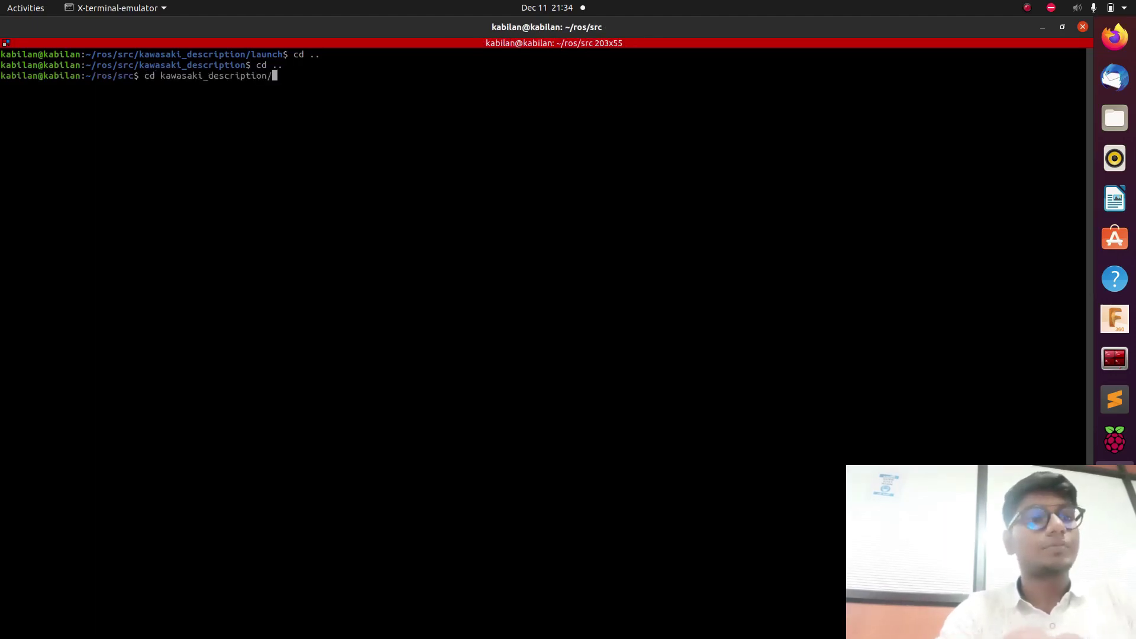
pyautogui.press('Up')
pyautogui.press('Up')
pyautogui.press('Up')
pyautogui.press('Up')
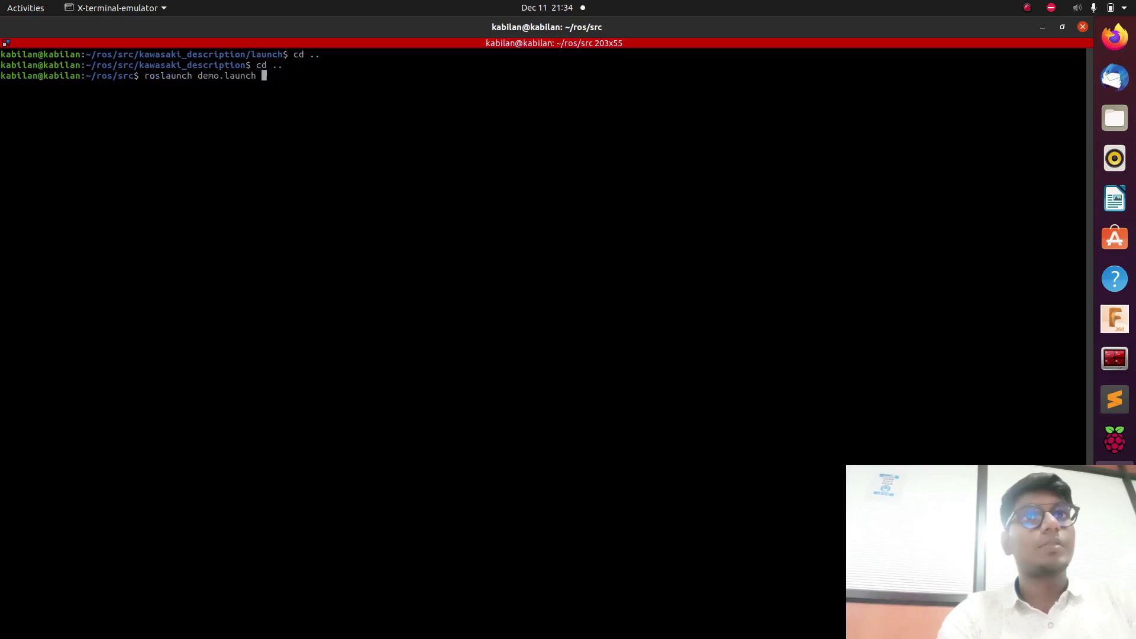
pyautogui.press('Down')
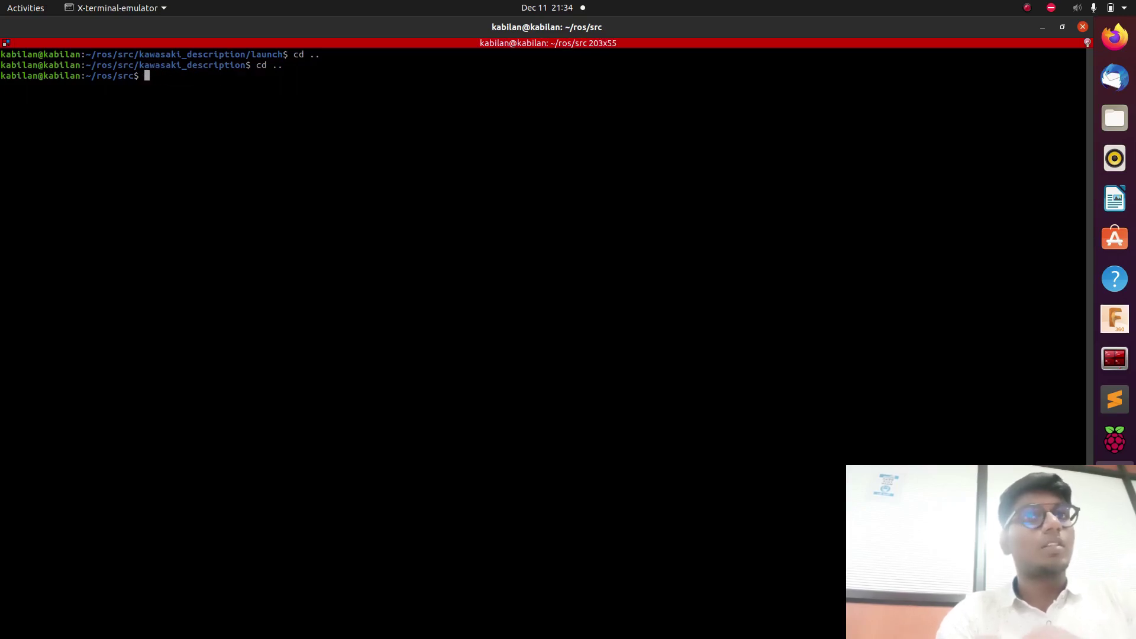
pyautogui.press('Down')
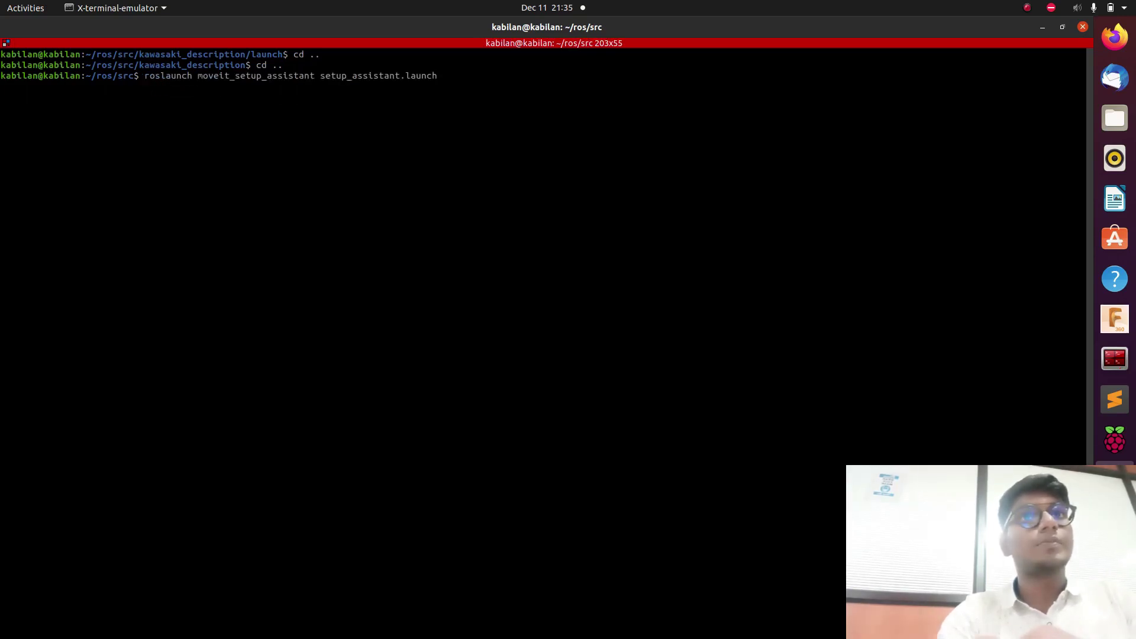
pyautogui.press('Return')
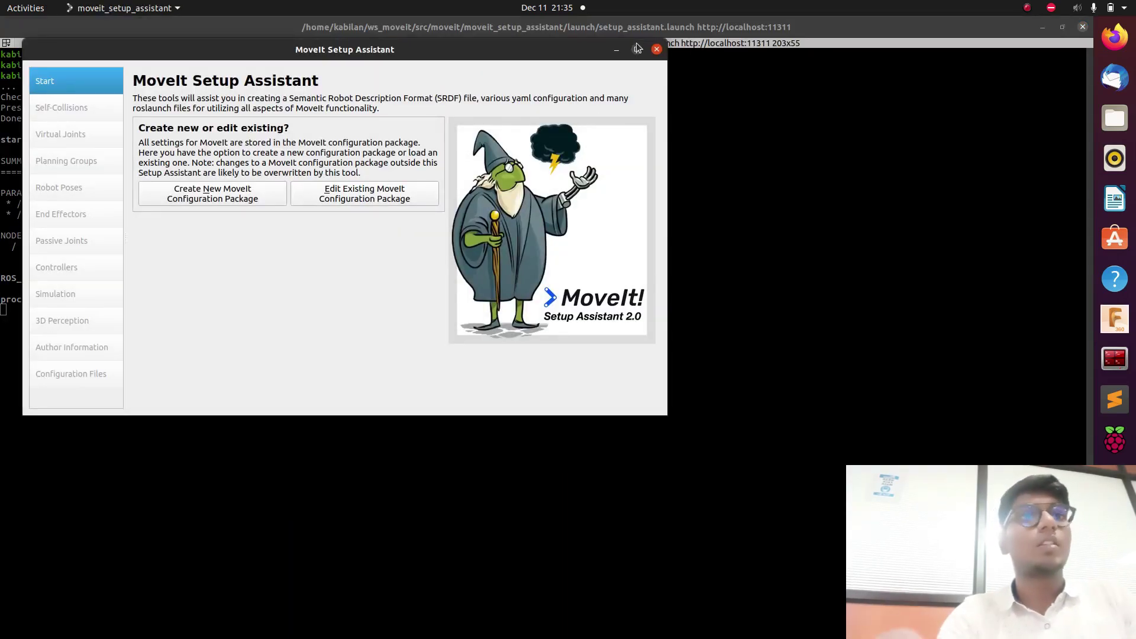
# Start a new MoveIt configuration package and choose ros/src/kawasaki_description/urdf/kawasaki.urdf as the model.
pyautogui.click(637, 49)
pyautogui.click(347, 140)
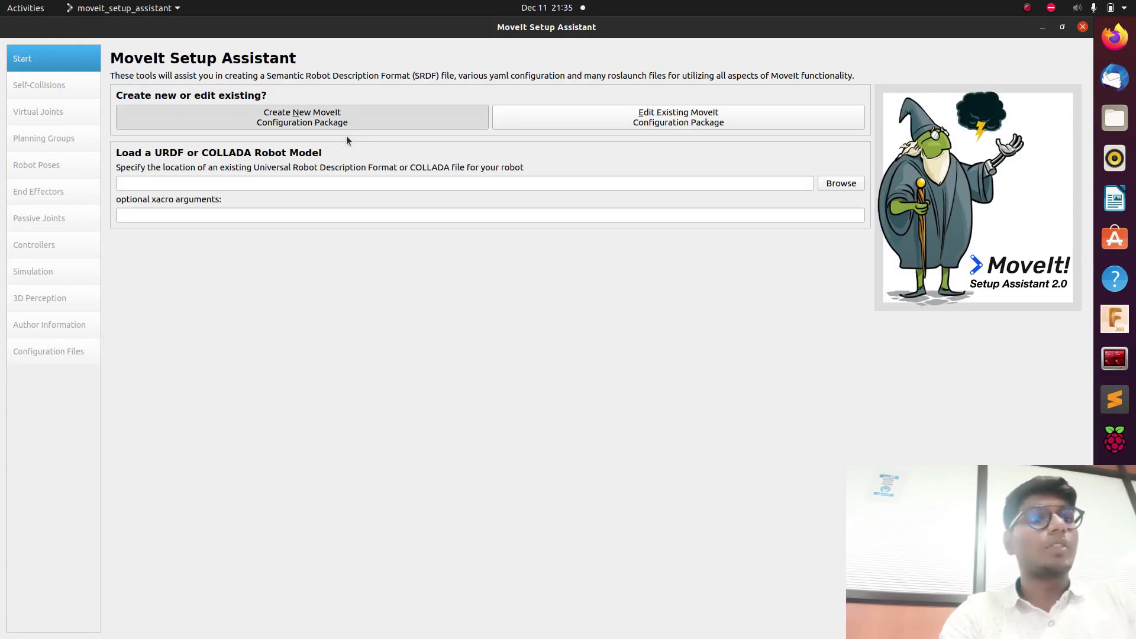
pyautogui.click(831, 184)
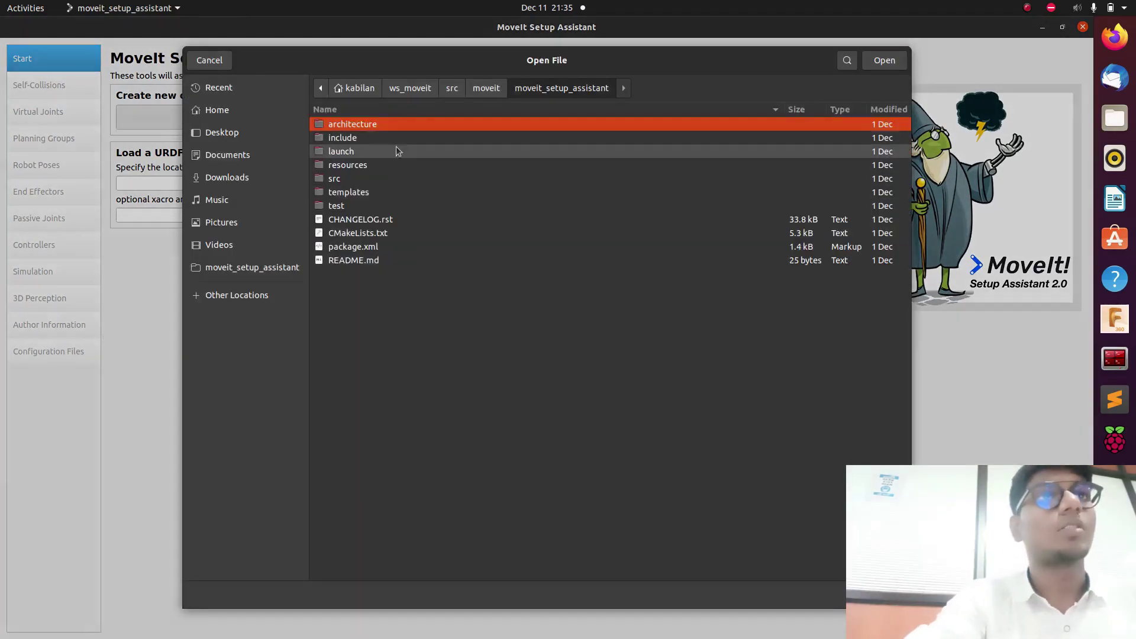
pyautogui.click(355, 87)
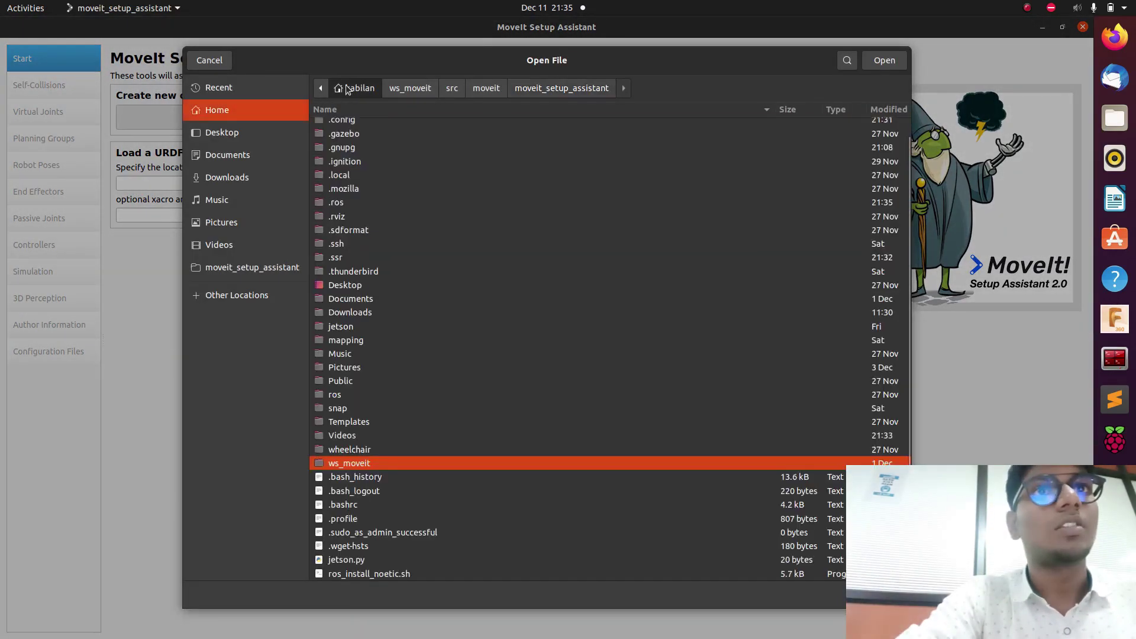
pyautogui.click(269, 123)
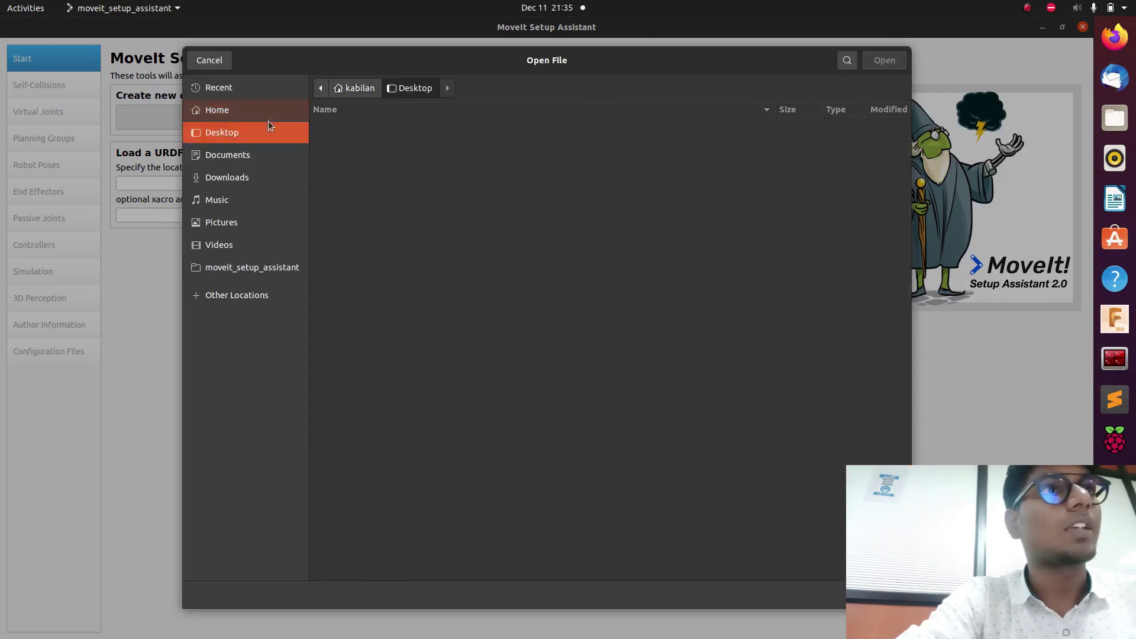
pyautogui.click(235, 116)
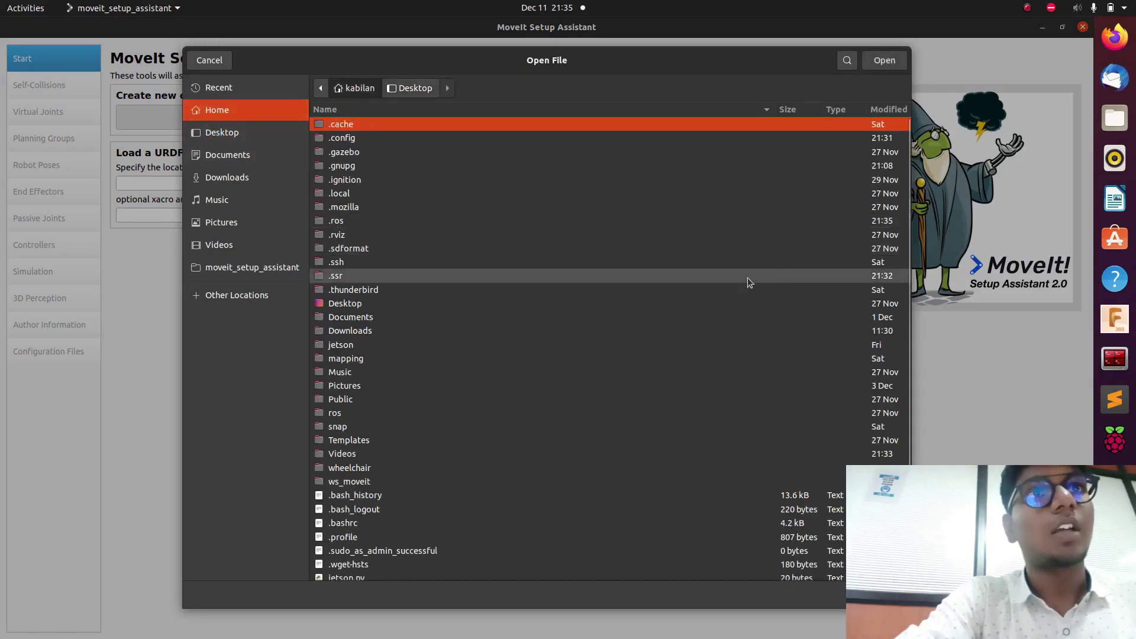
pyautogui.doubleClick(524, 413)
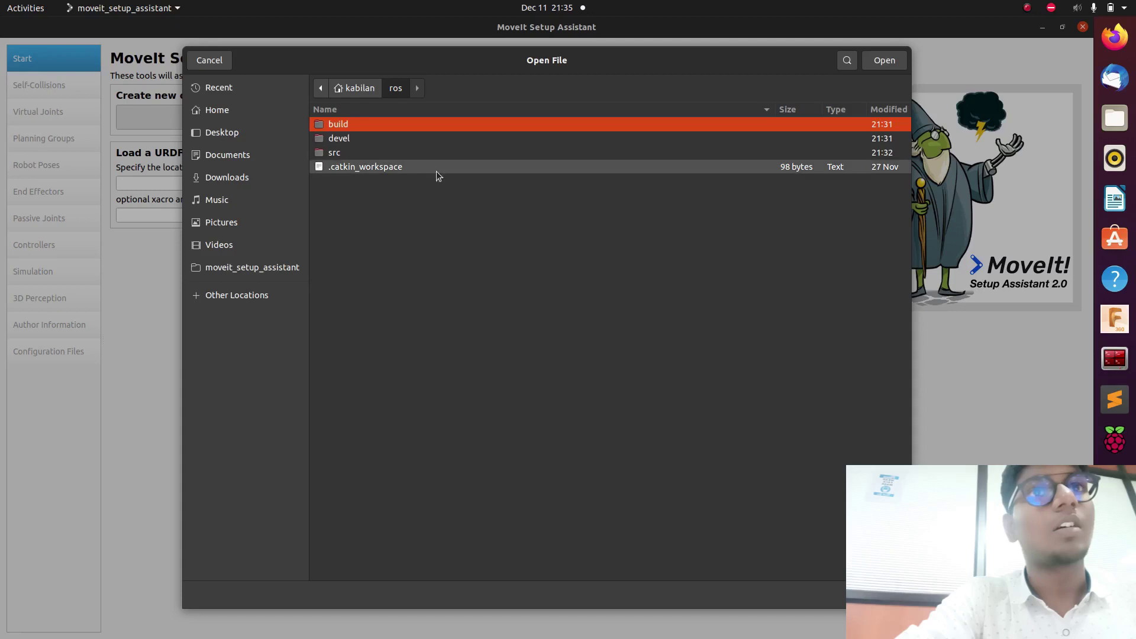
pyautogui.doubleClick(402, 151)
pyautogui.doubleClick(374, 138)
pyautogui.doubleClick(357, 151)
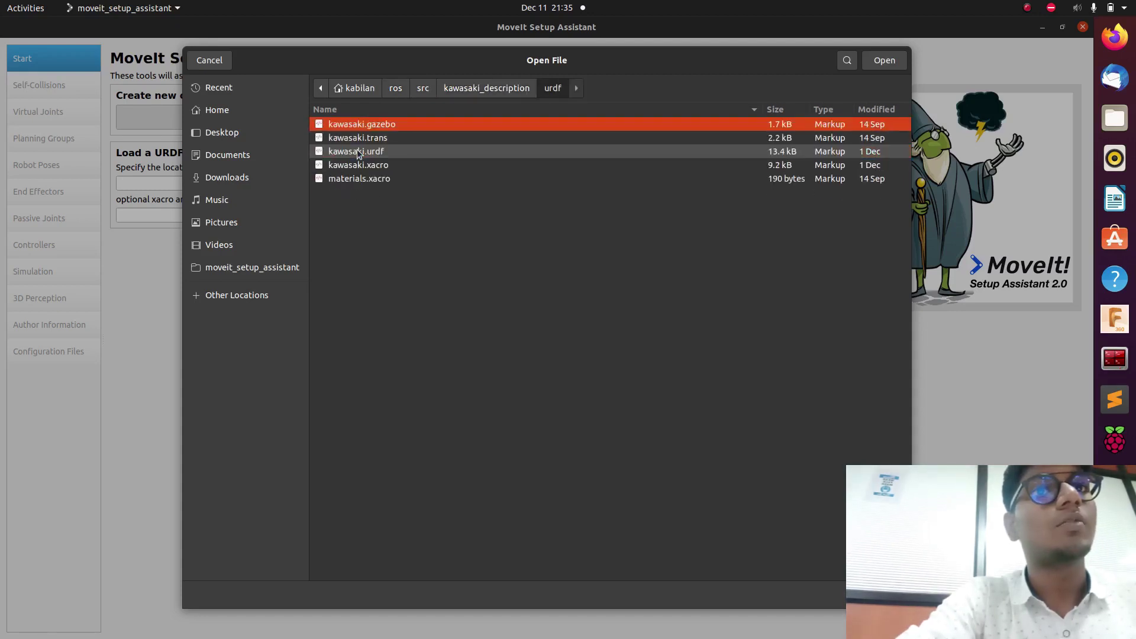
pyautogui.doubleClick(381, 153)
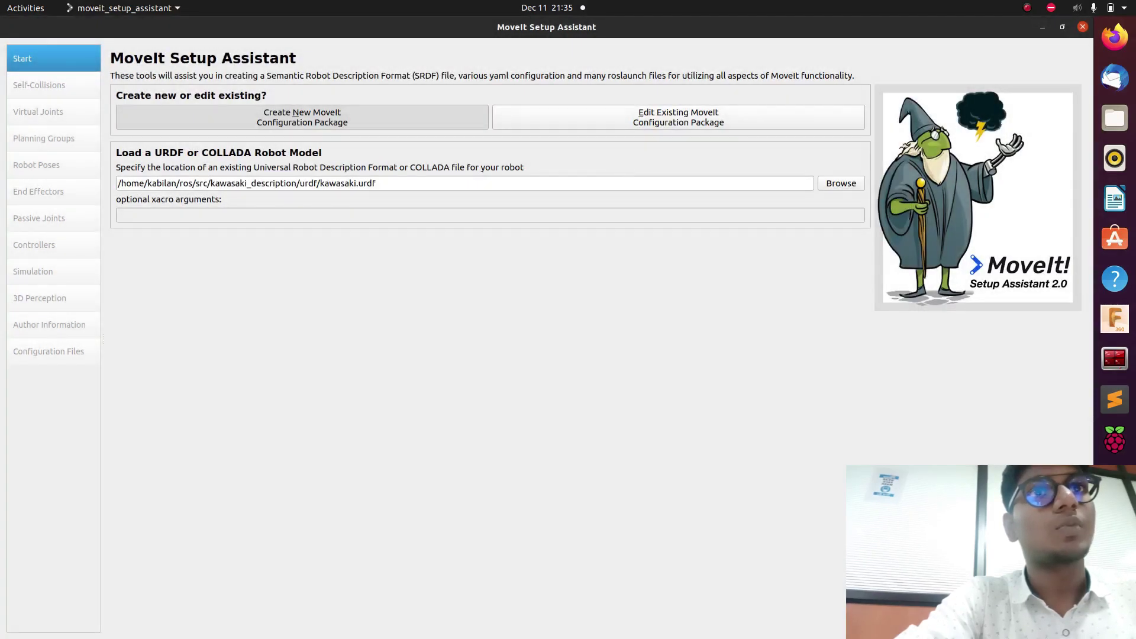
# Load kawasaki.urdf into the new package and inspect the arm preview from several angles.
pyautogui.click(1047, 616)
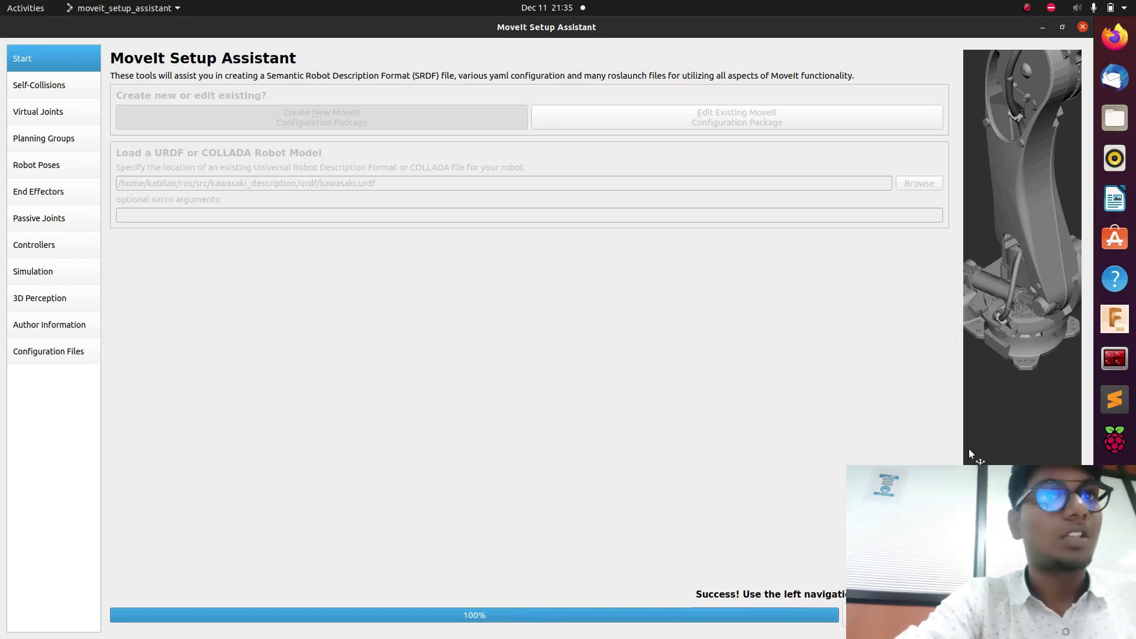
pyautogui.moveTo(966, 451); pyautogui.dragTo(733, 355)
pyautogui.moveTo(858, 391); pyautogui.dragTo(995, 397)
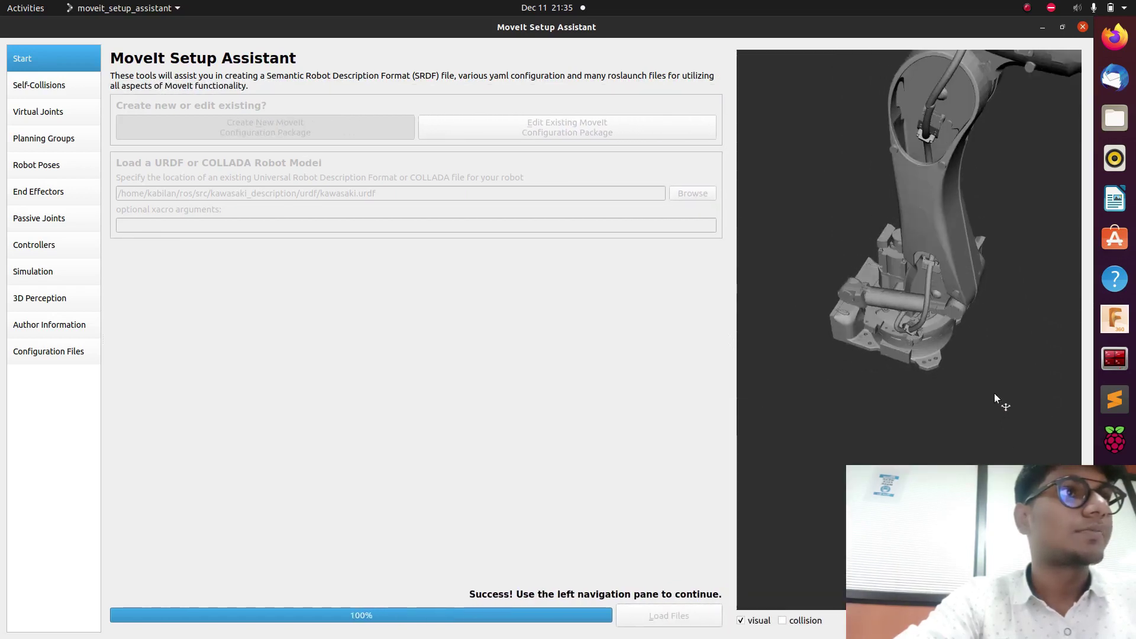
pyautogui.click(72, 94)
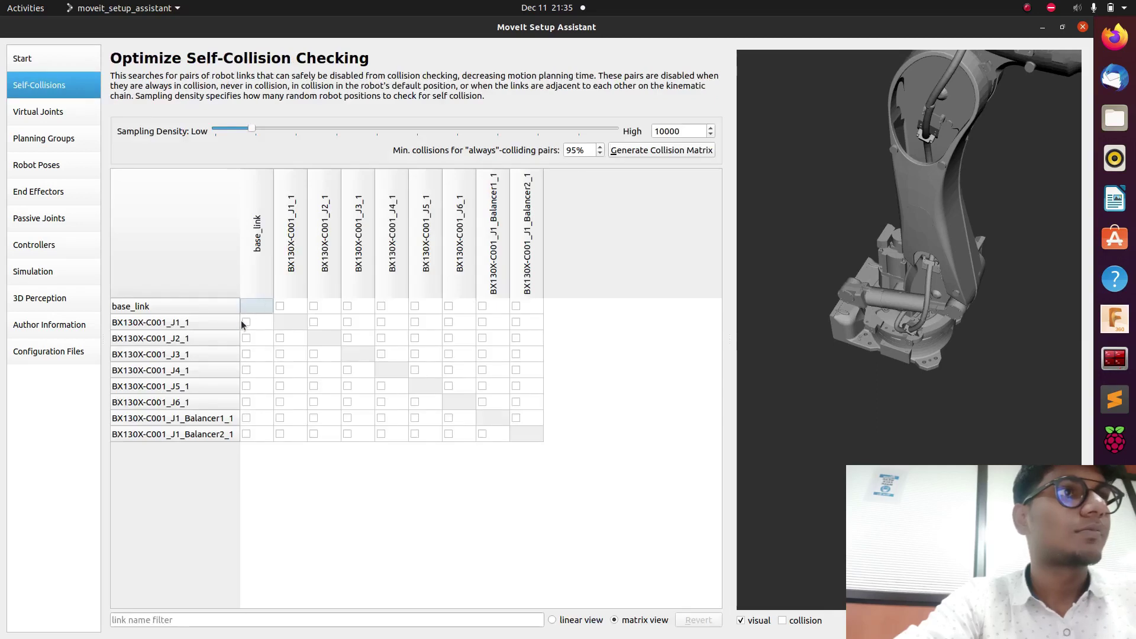
# Disable base_link collision checking against BX130X-C001_J1_1 through J5_1.
pyautogui.click(246, 322)
pyautogui.click(247, 338)
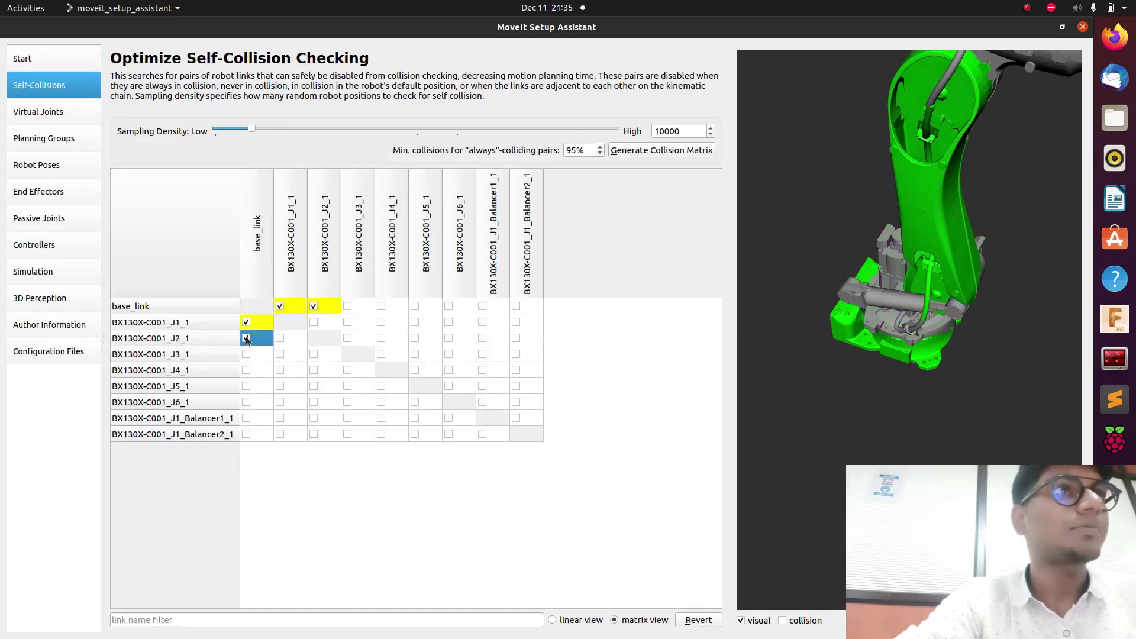
pyautogui.click(247, 354)
pyautogui.click(247, 354)
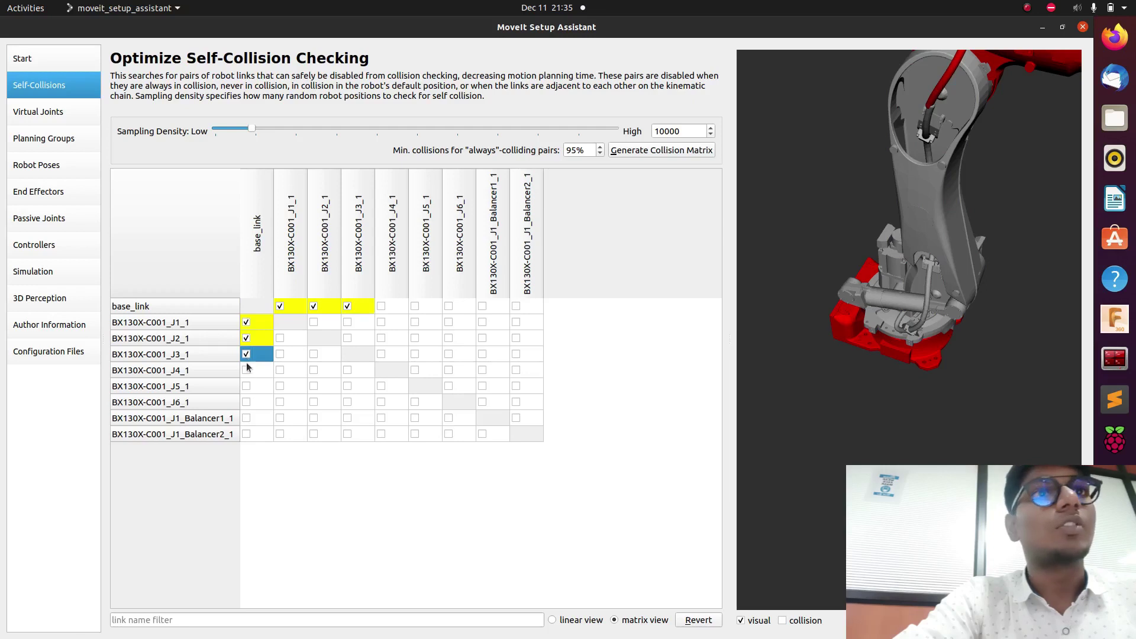
pyautogui.click(247, 370)
pyautogui.click(247, 386)
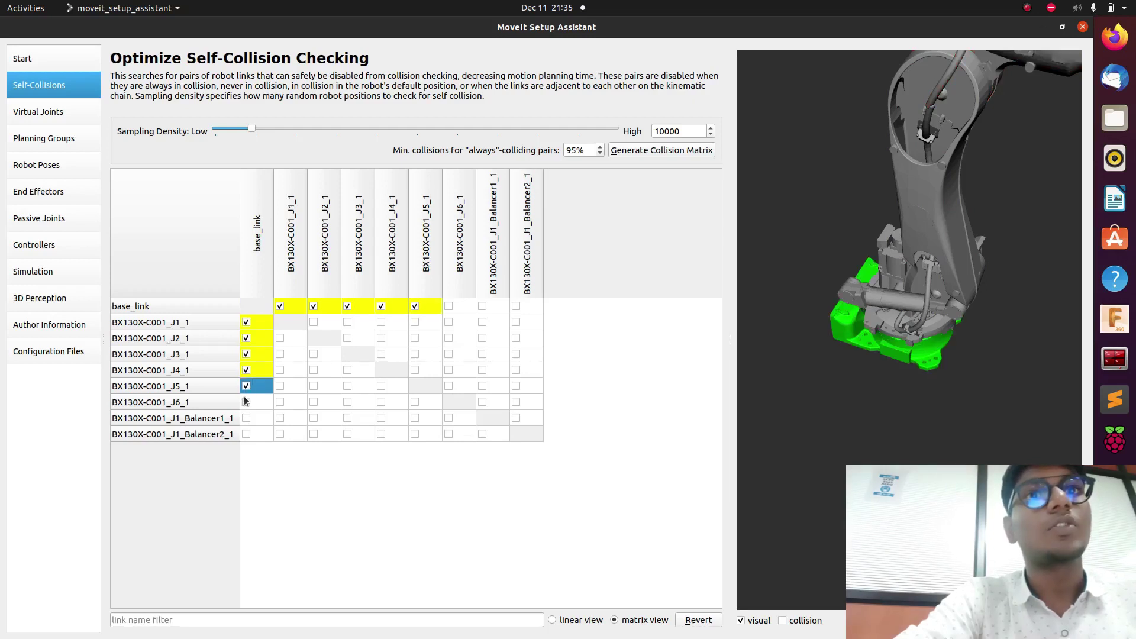
pyautogui.click(246, 403)
pyautogui.moveTo(247, 405); pyautogui.dragTo(246, 418)
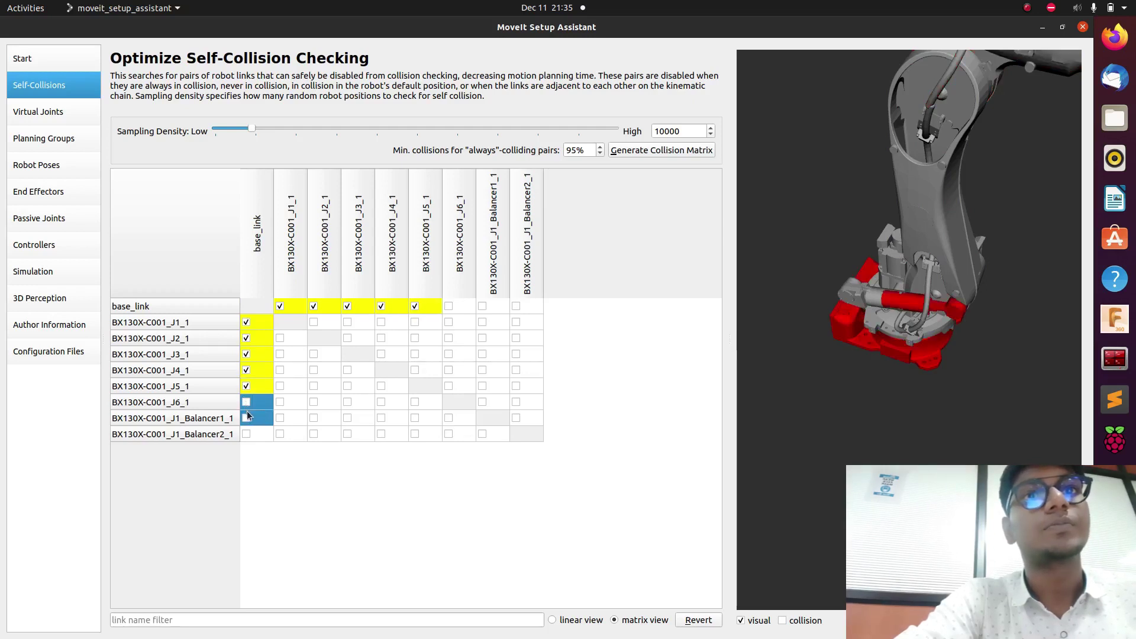
# Disable base_link collision checking against J6_1, J1_Balancer1_1 and J1_Balancer2_1.
pyautogui.click(1062, 28)
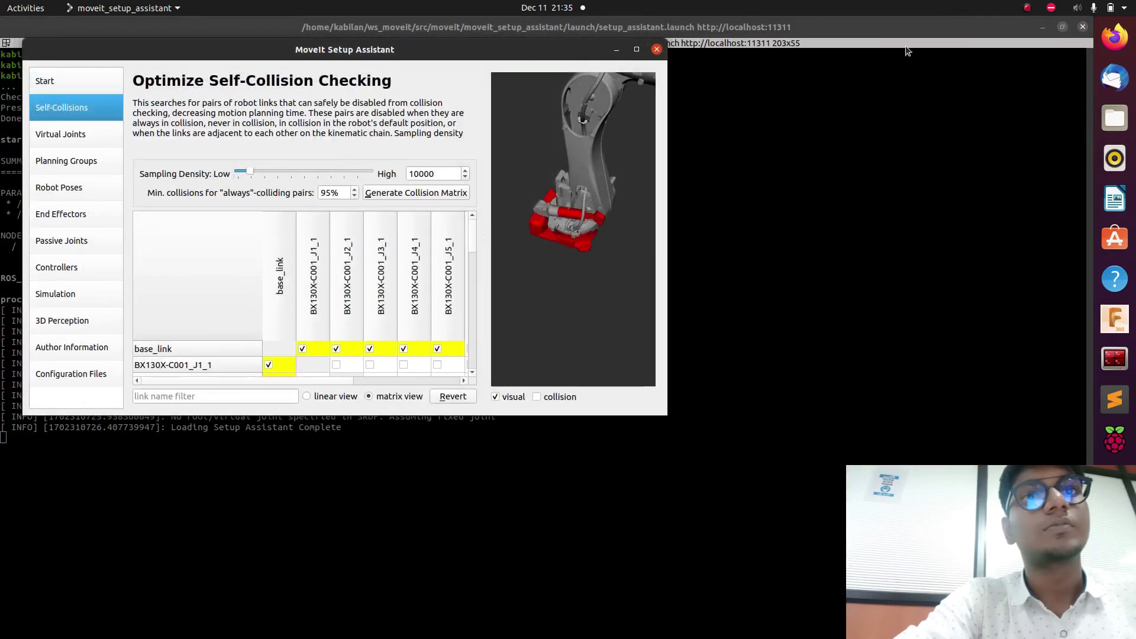
pyautogui.moveTo(472, 249); pyautogui.dragTo(474, 323)
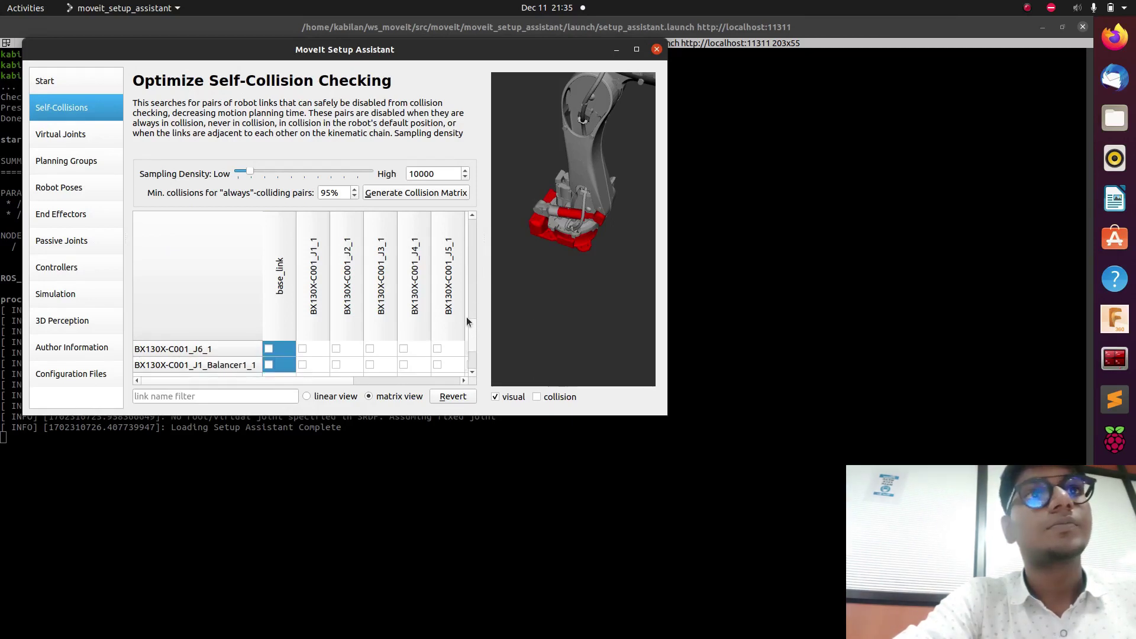
pyautogui.click(268, 349)
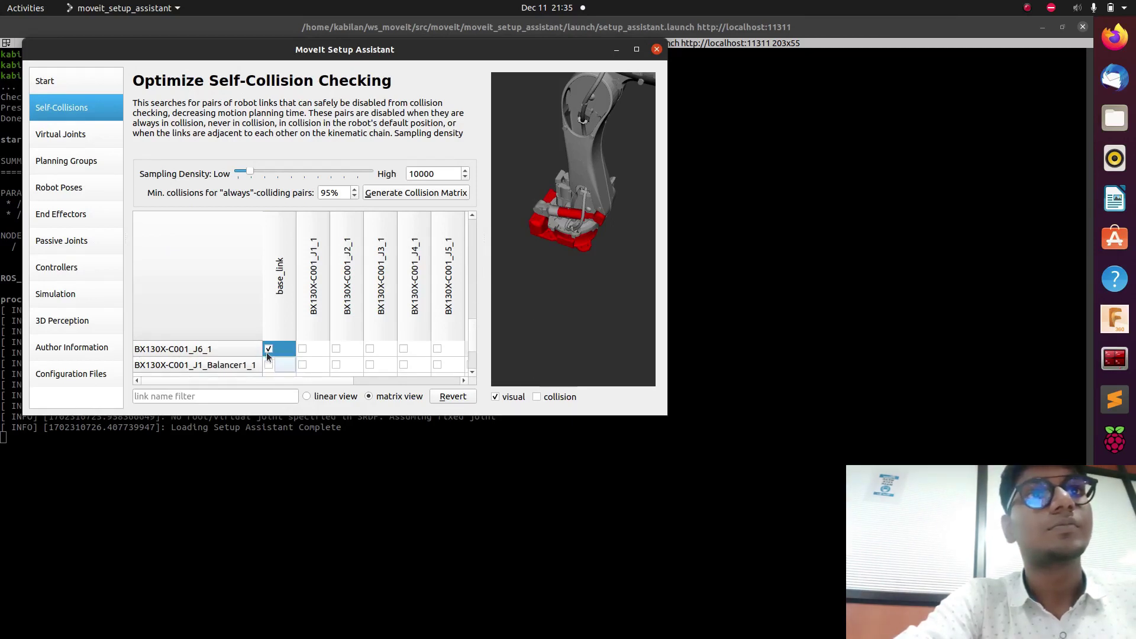
pyautogui.click(268, 364)
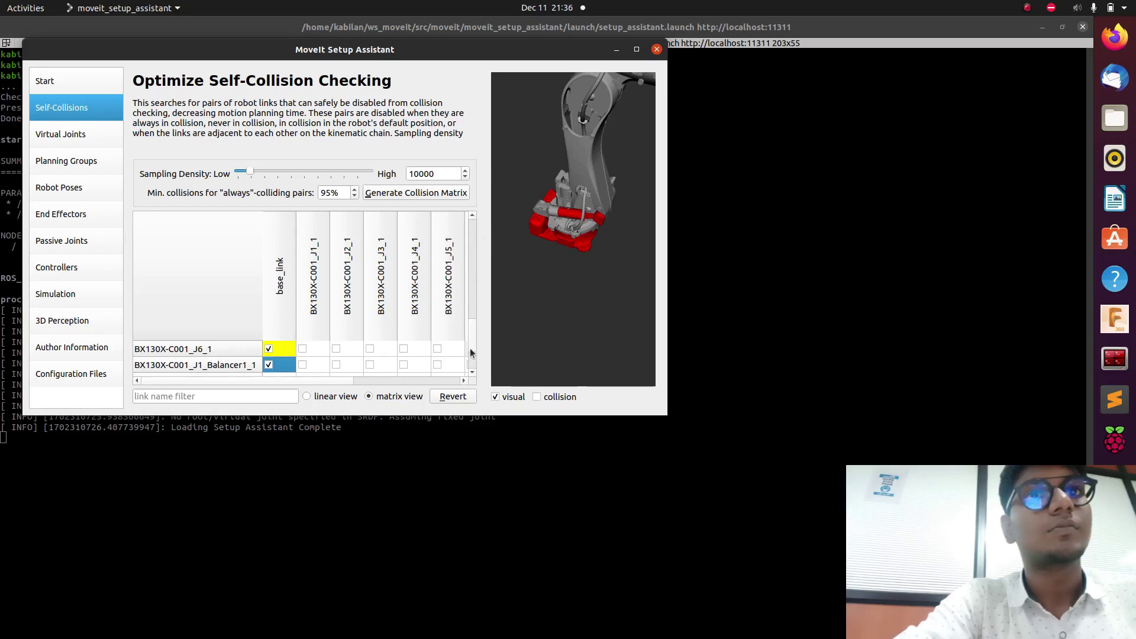
pyautogui.click(472, 371)
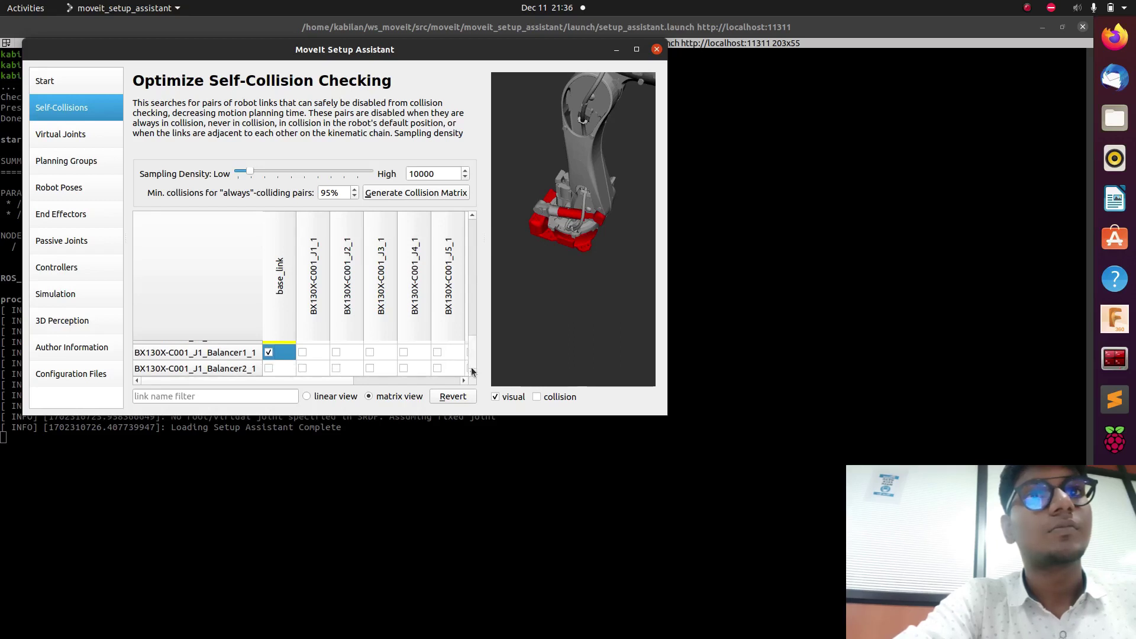
pyautogui.click(270, 369)
# Generate the self-collision matrix at sampling density 10000.
pyautogui.click(636, 50)
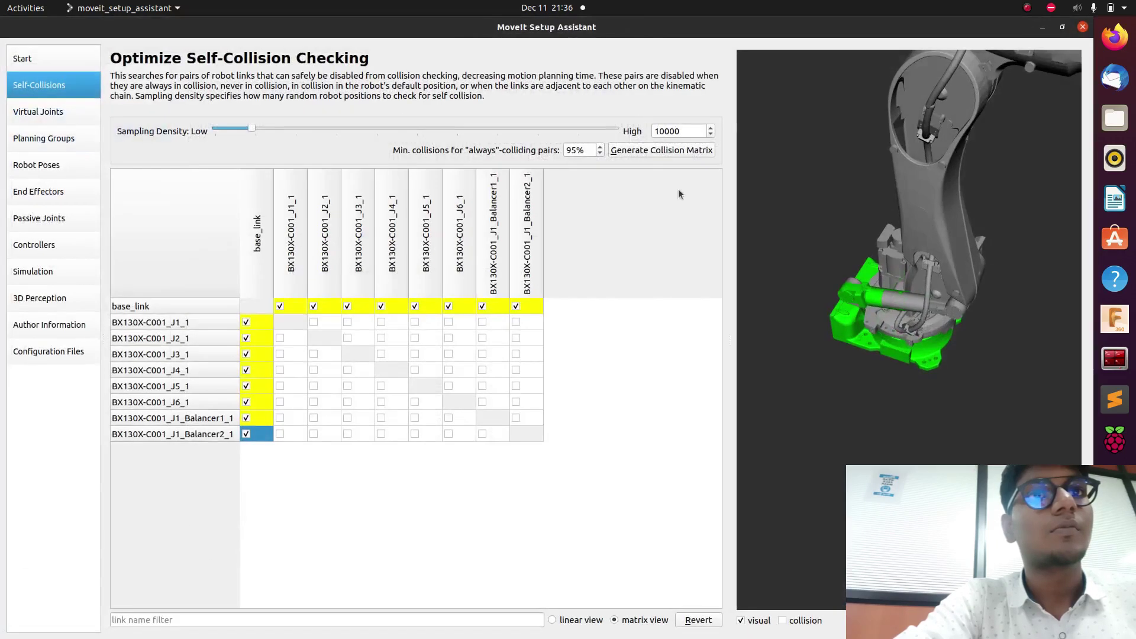
pyautogui.click(662, 150)
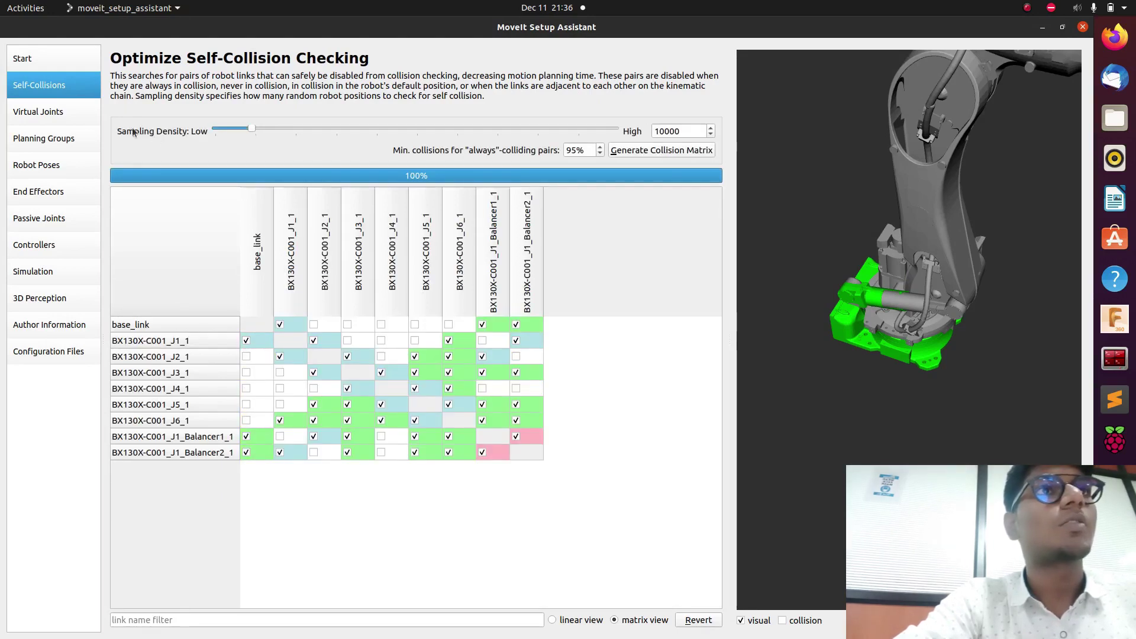
pyautogui.click(55, 105)
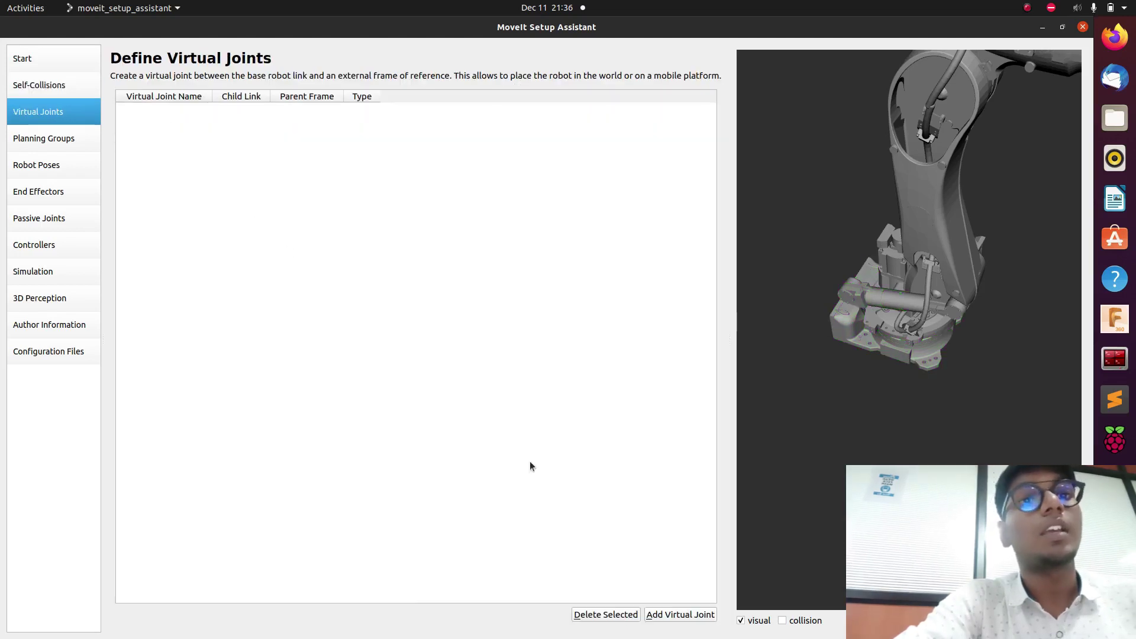
# Save a fixed virtual joint kawasaki_joint from base_link to parent frame world_fraame.
pyautogui.click(672, 617)
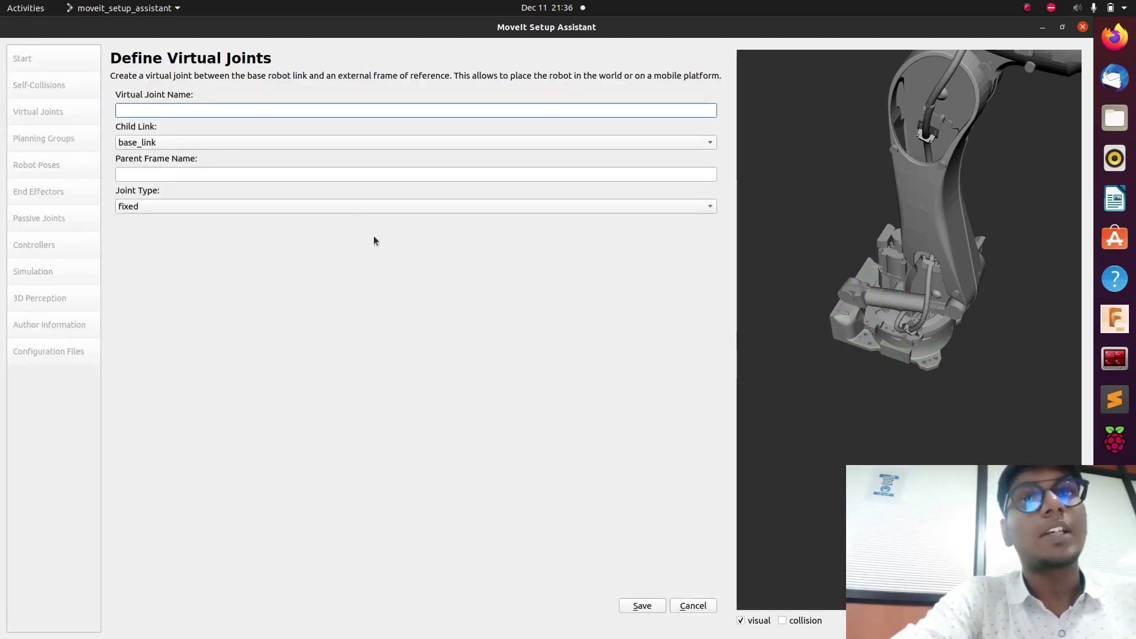
pyautogui.write('kawasaki')
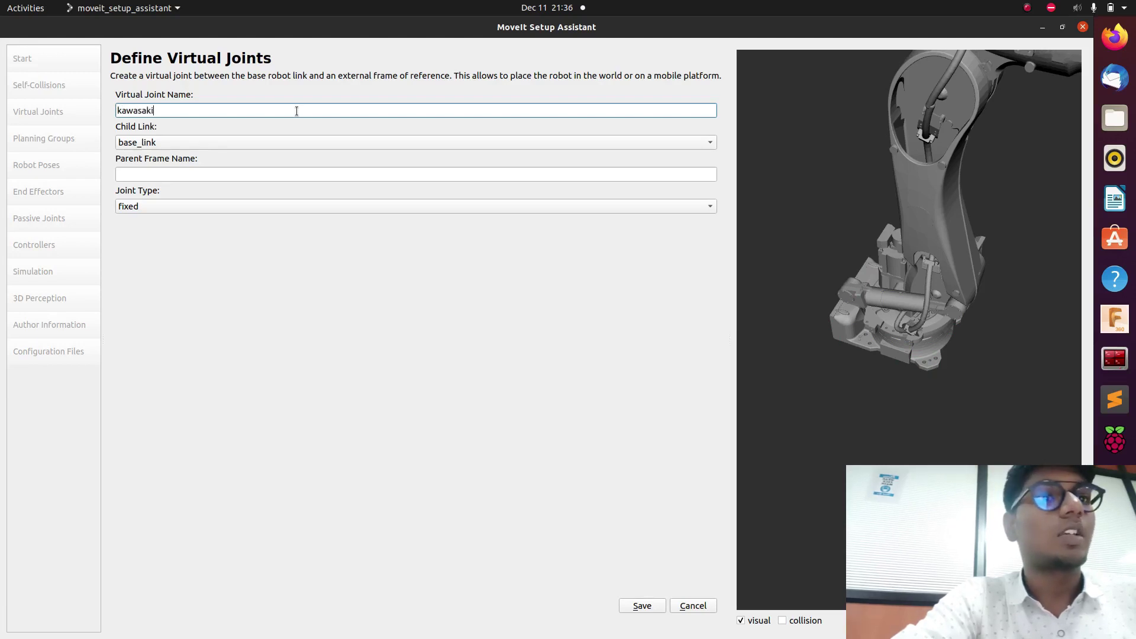
pyautogui.write('_joint')
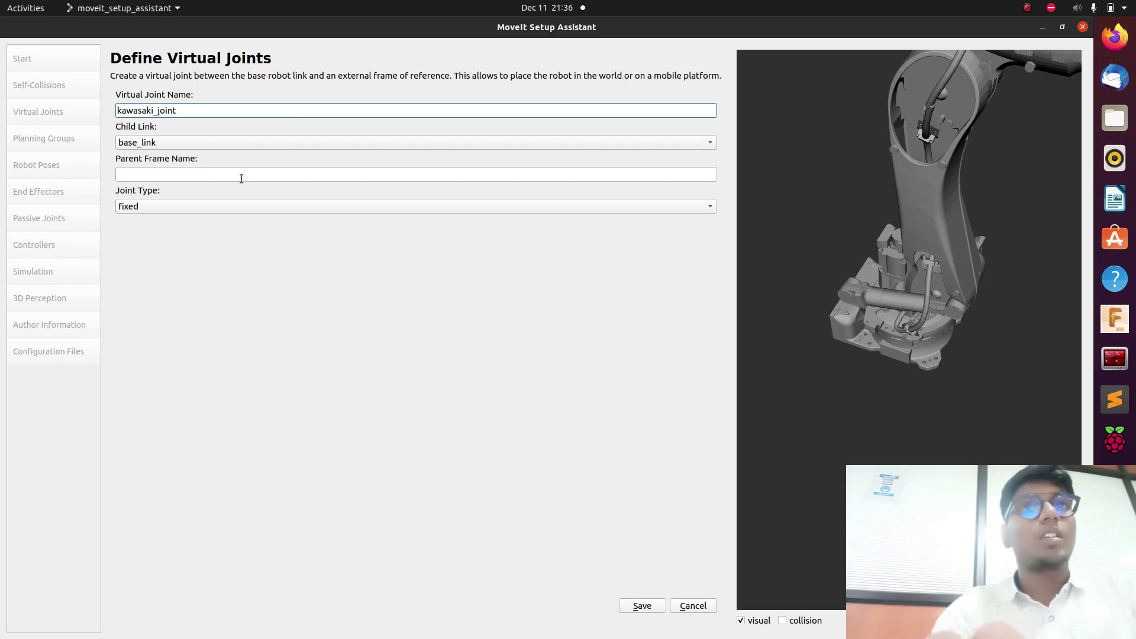
pyautogui.click(241, 178)
pyautogui.write('worl')
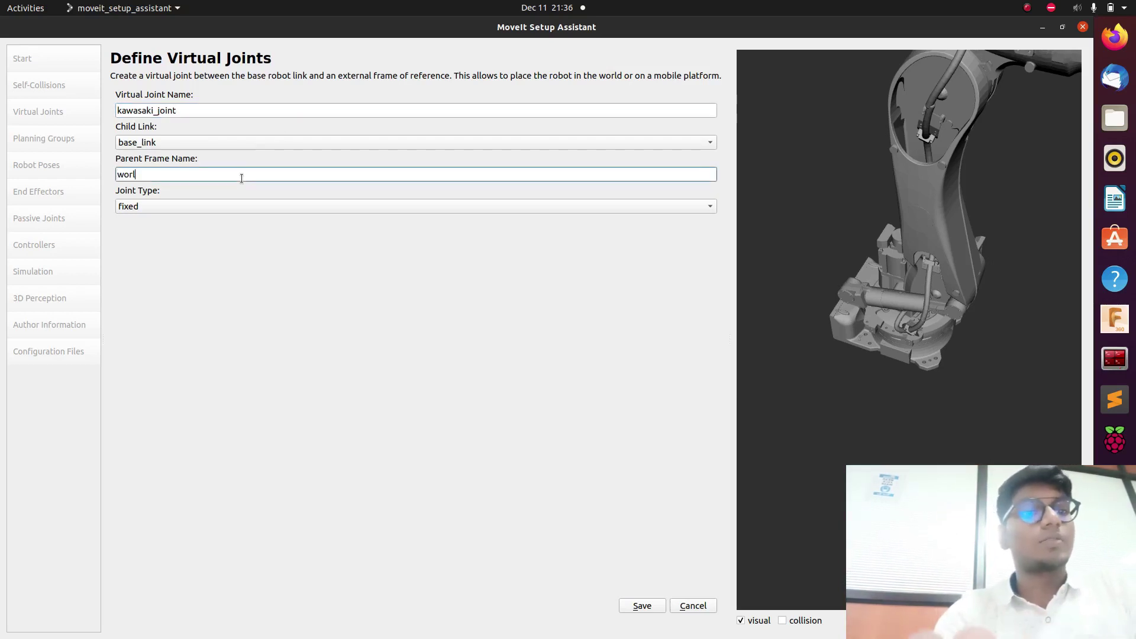
pyautogui.write('d_fraame')
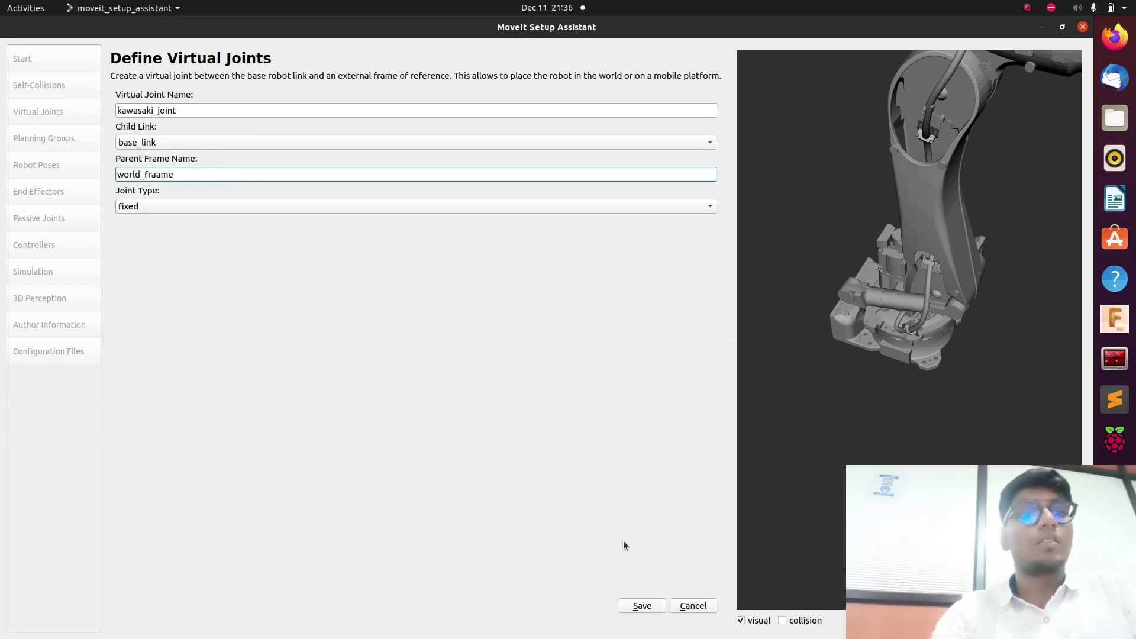
pyautogui.click(644, 612)
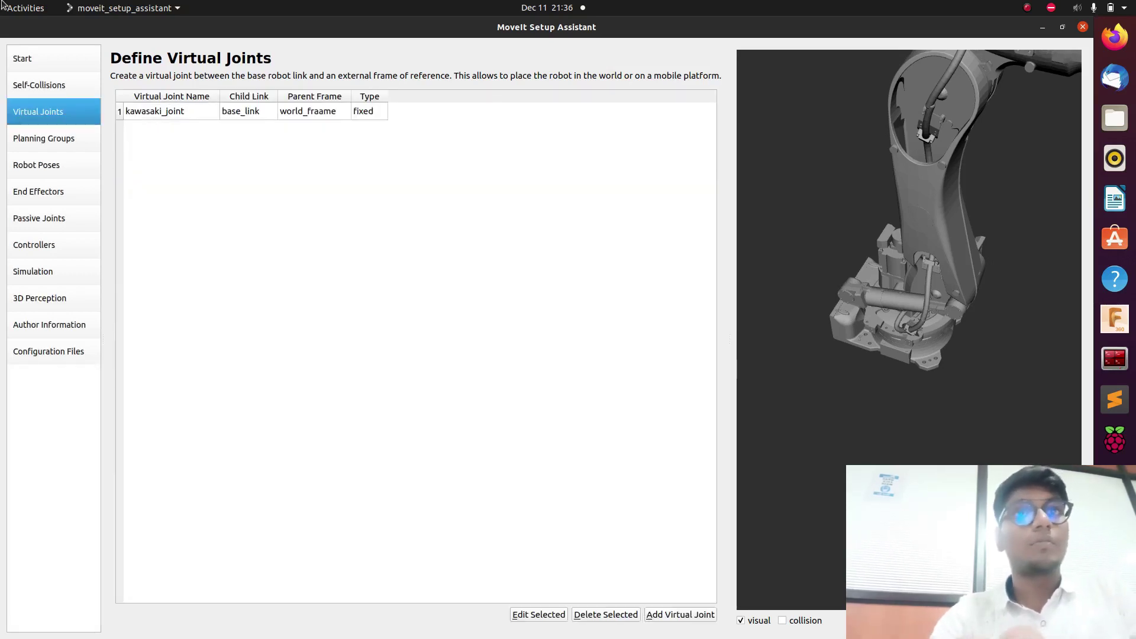
pyautogui.click(51, 136)
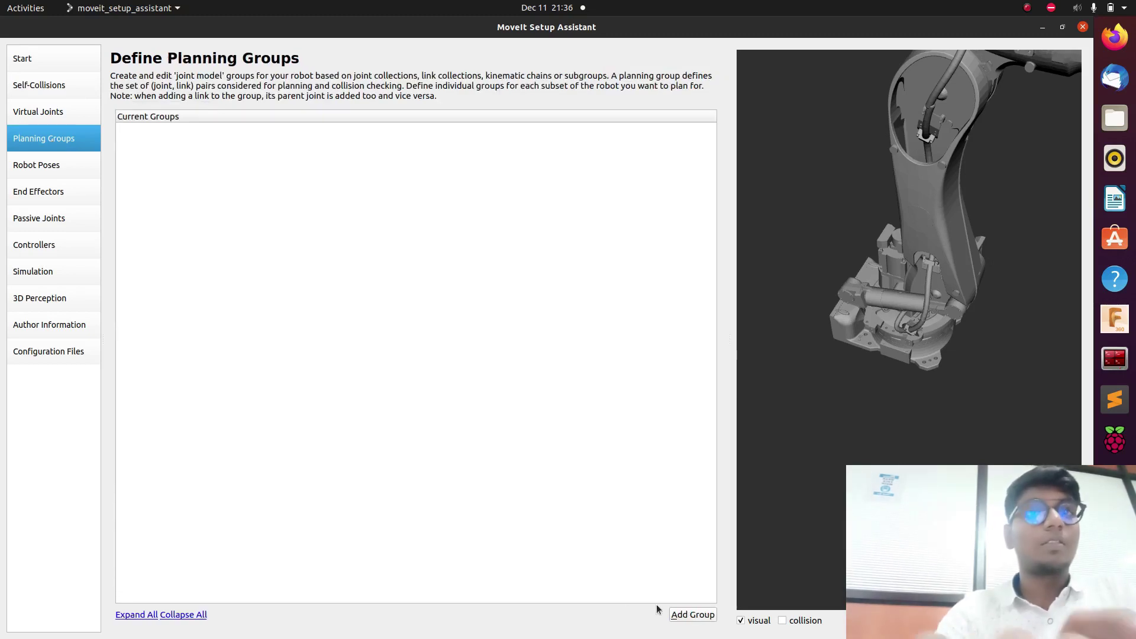
# Create a planning group named kawasaki using KDLKinematicsPlugin.
pyautogui.click(693, 614)
pyautogui.click(364, 152)
pyautogui.write('kawasaki')
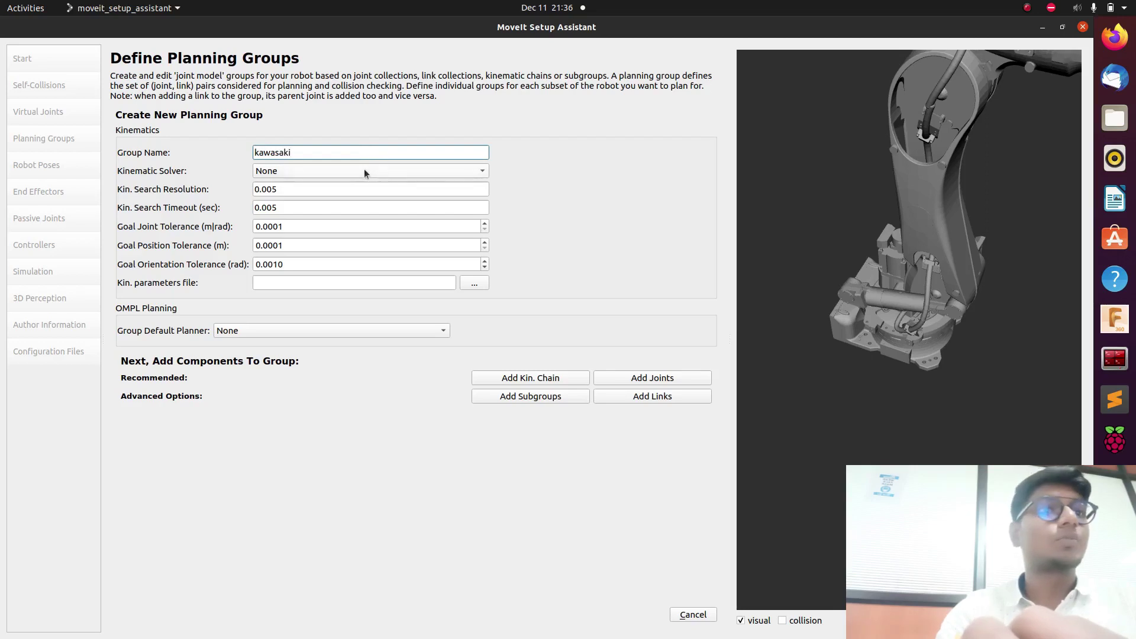
pyautogui.click(367, 171)
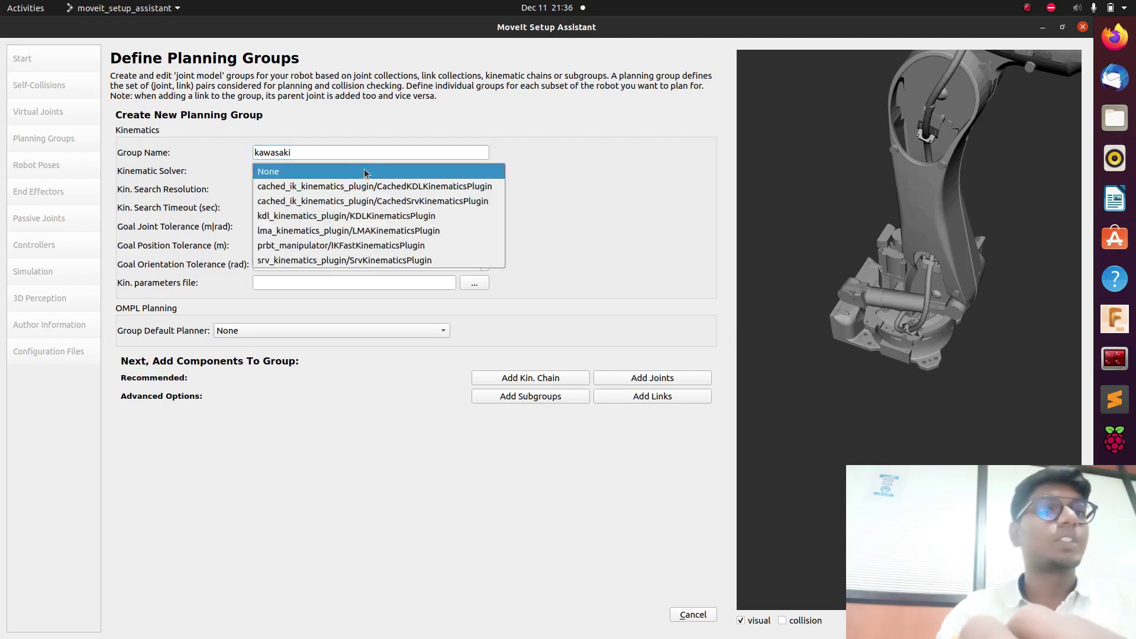
pyautogui.click(353, 215)
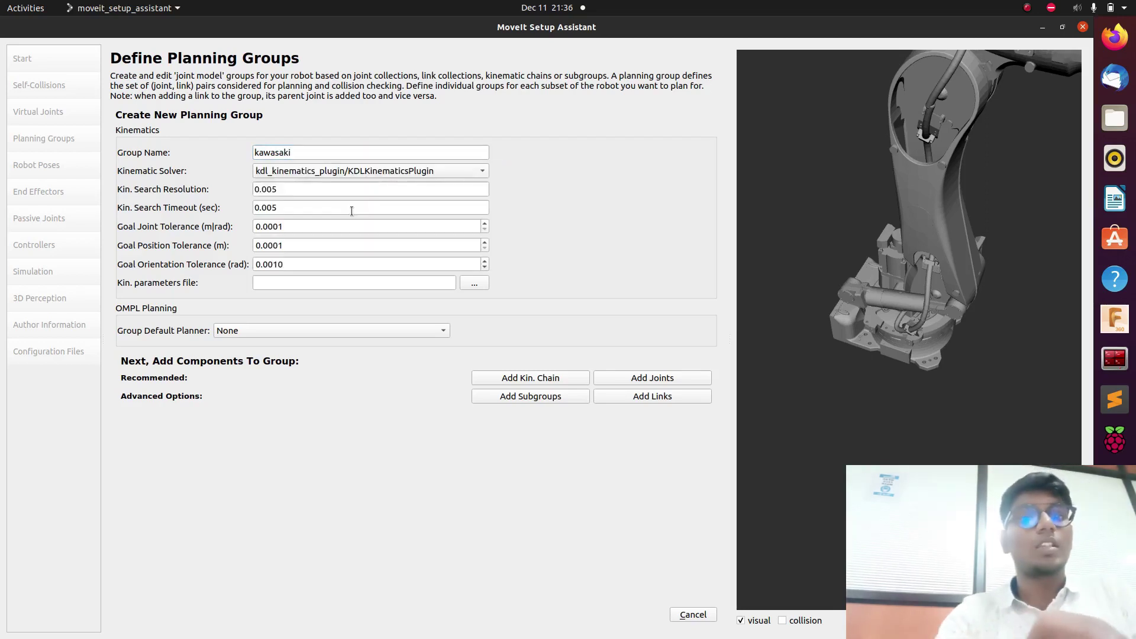
# Add joints Revolute1, Revolute2, Revolute5, Revolute6 and Revolute11 to the kawasaki group and save it.
pyautogui.click(647, 382)
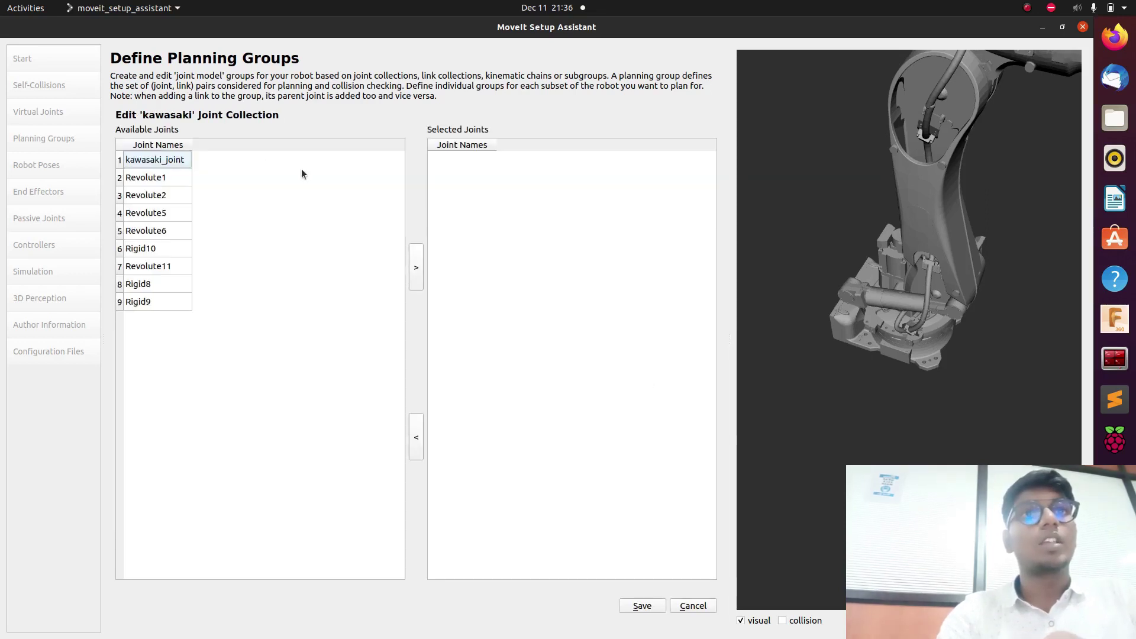
pyautogui.click(183, 176)
pyautogui.moveTo(180, 185); pyautogui.dragTo(177, 228)
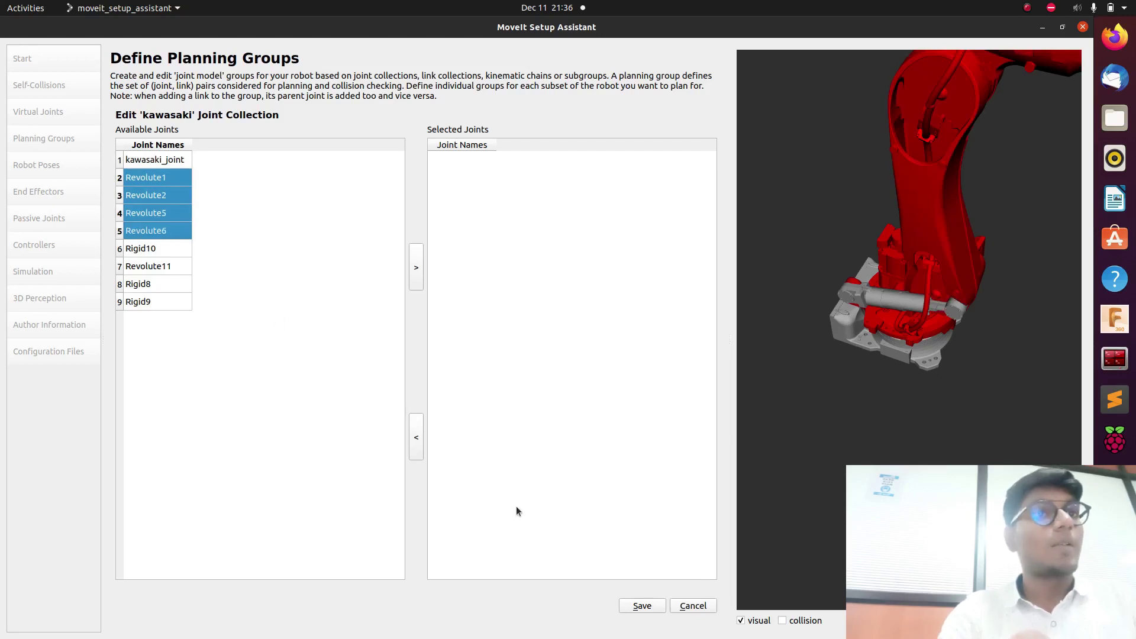
pyautogui.click(415, 266)
pyautogui.click(176, 268)
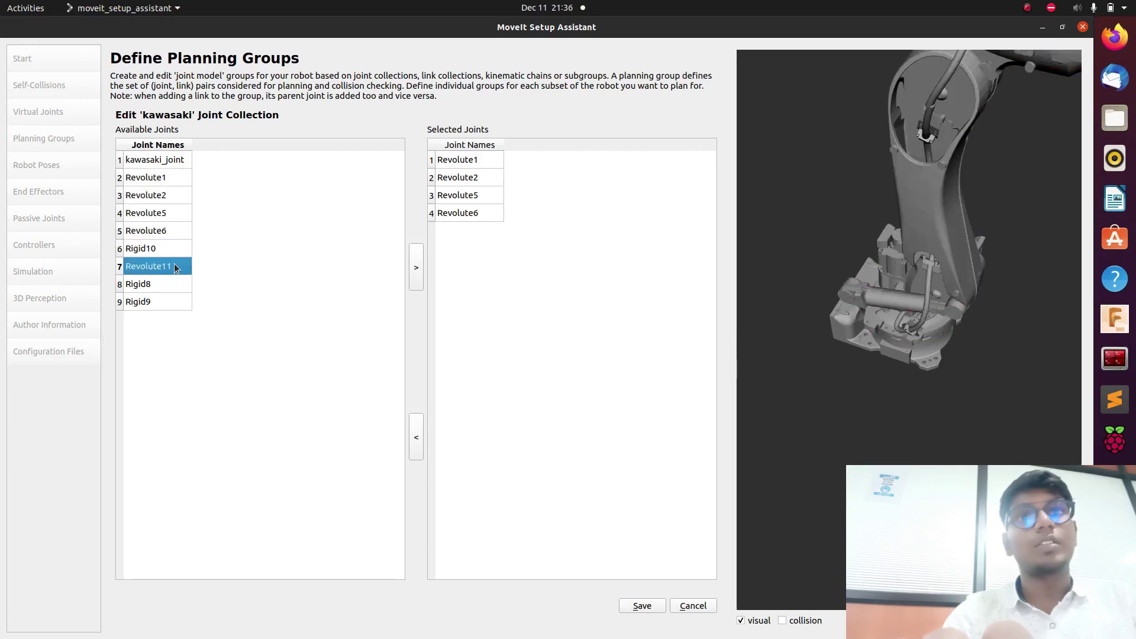
pyautogui.click(413, 264)
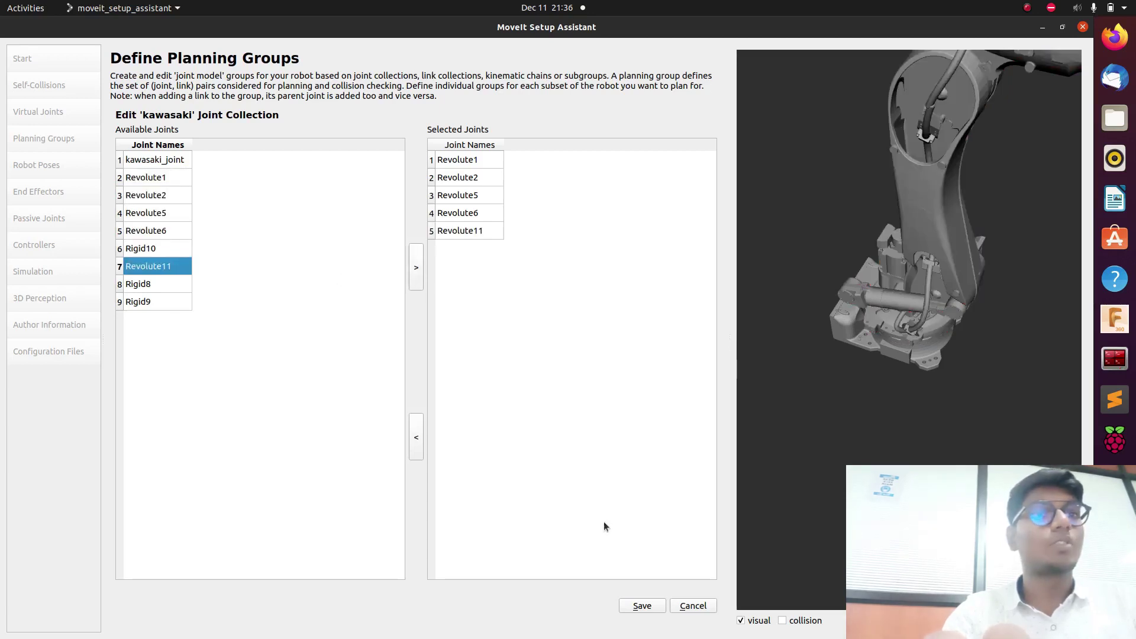
pyautogui.click(659, 608)
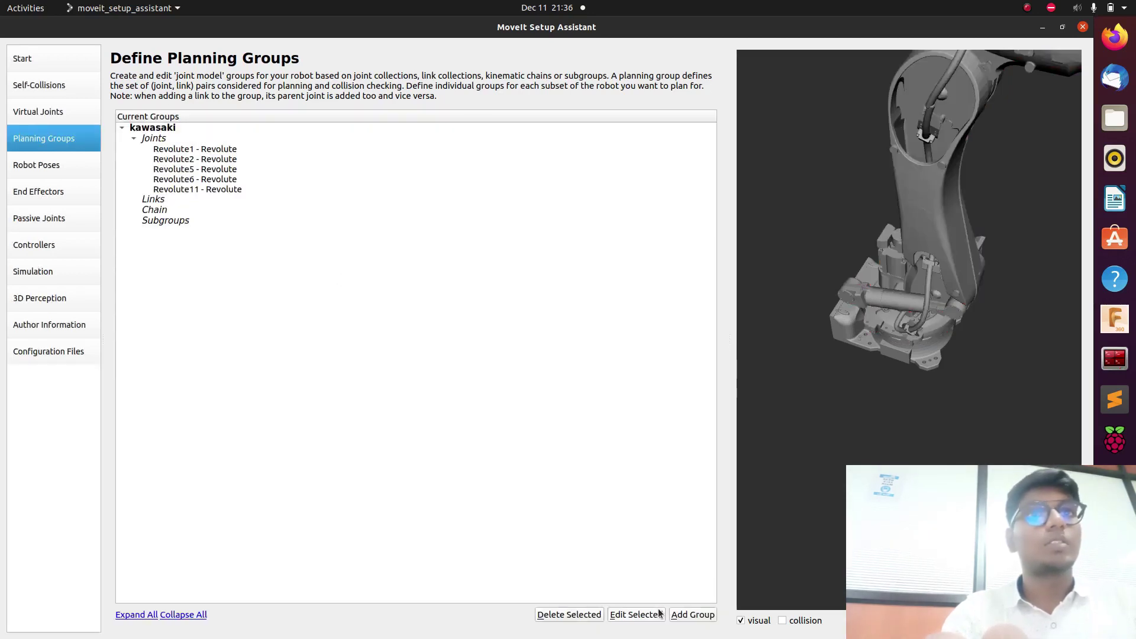
pyautogui.click(65, 165)
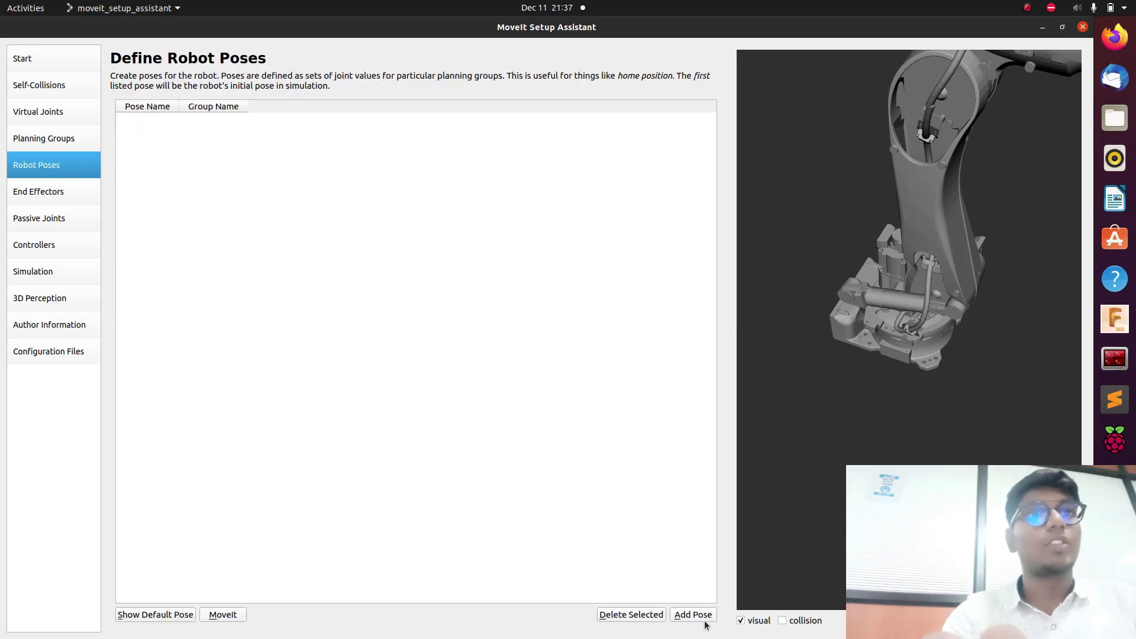
# Save pose 'home position' with Revolute1 -1.0528, Revolute2 -0.3396, Revolute5 0.6868.
pyautogui.click(707, 618)
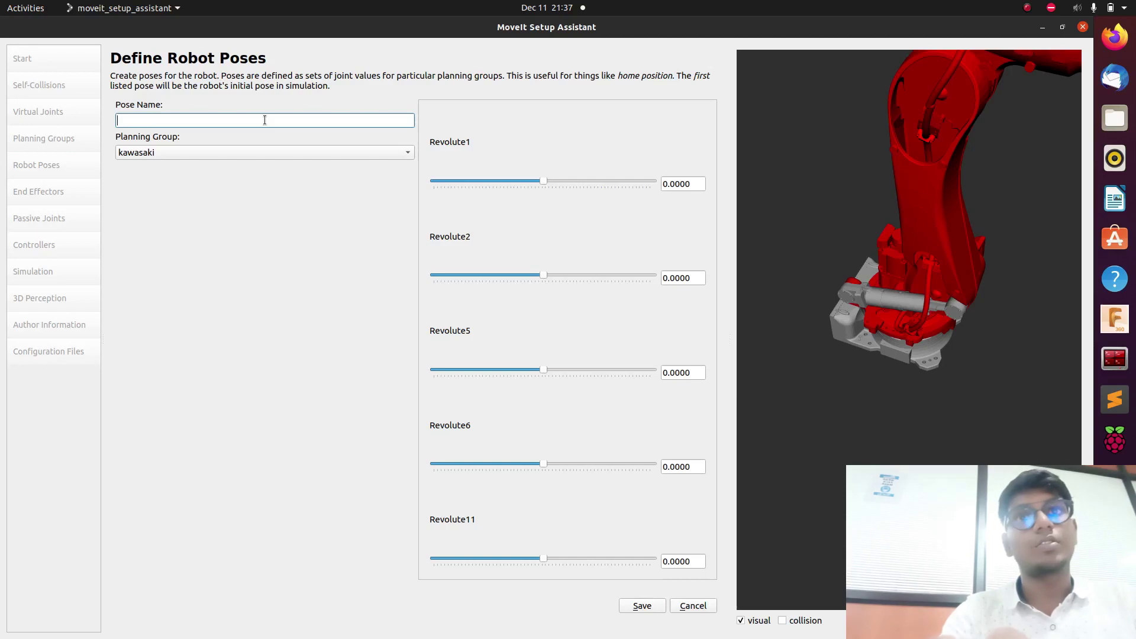
pyautogui.write('home pos')
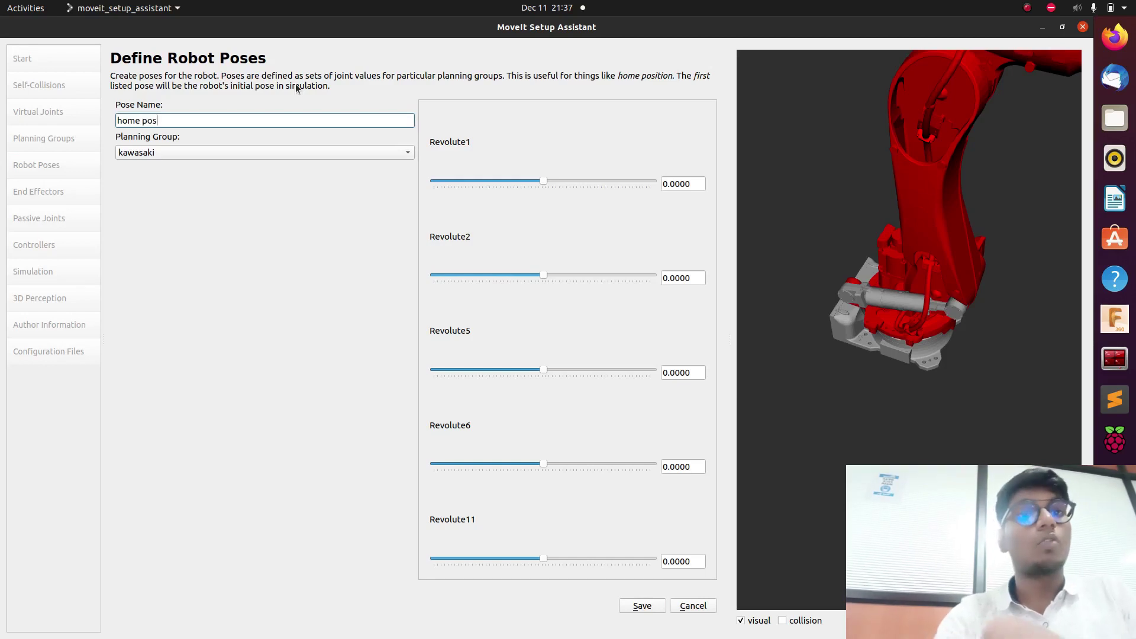
pyautogui.write('ition')
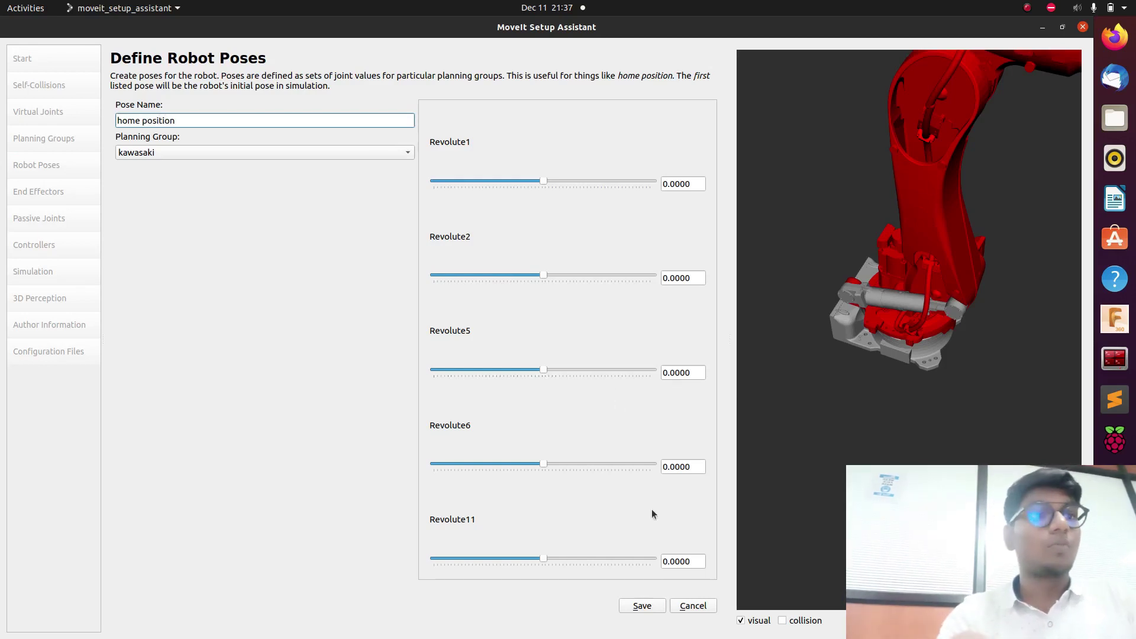
pyautogui.moveTo(545, 180); pyautogui.dragTo(507, 183)
pyautogui.moveTo(539, 273); pyautogui.dragTo(532, 287)
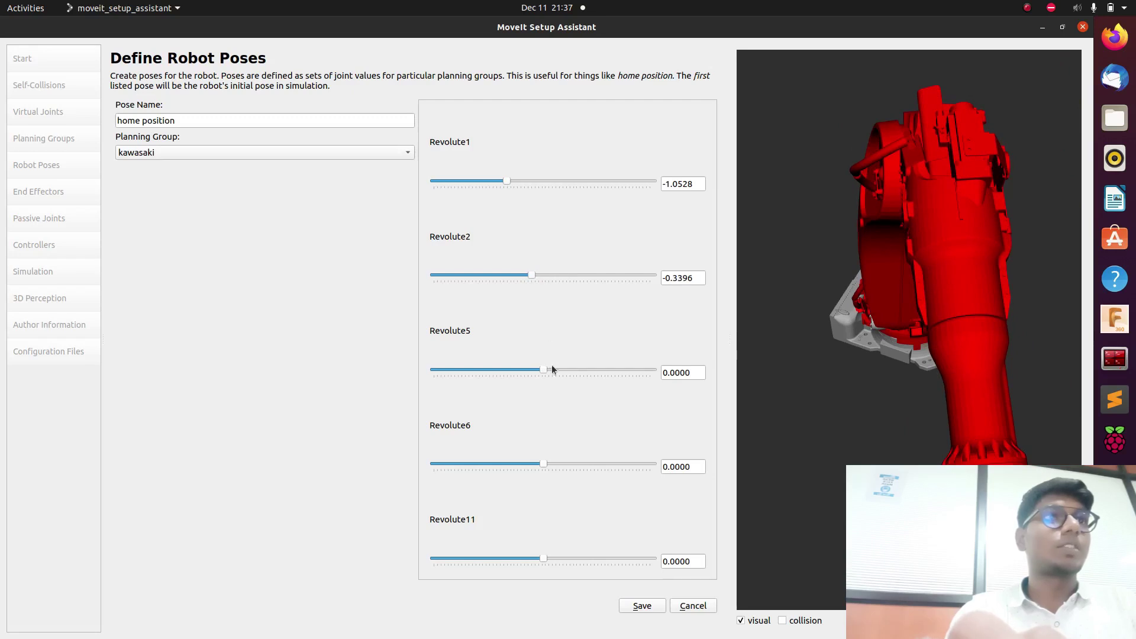
pyautogui.moveTo(549, 368); pyautogui.dragTo(581, 368)
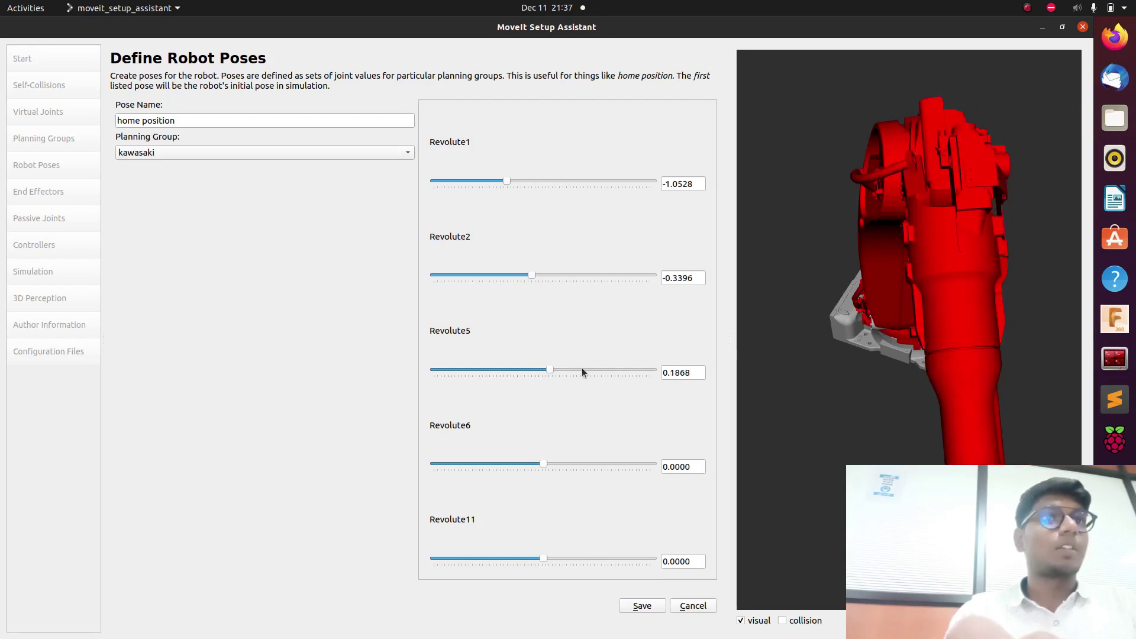
pyautogui.click(581, 367)
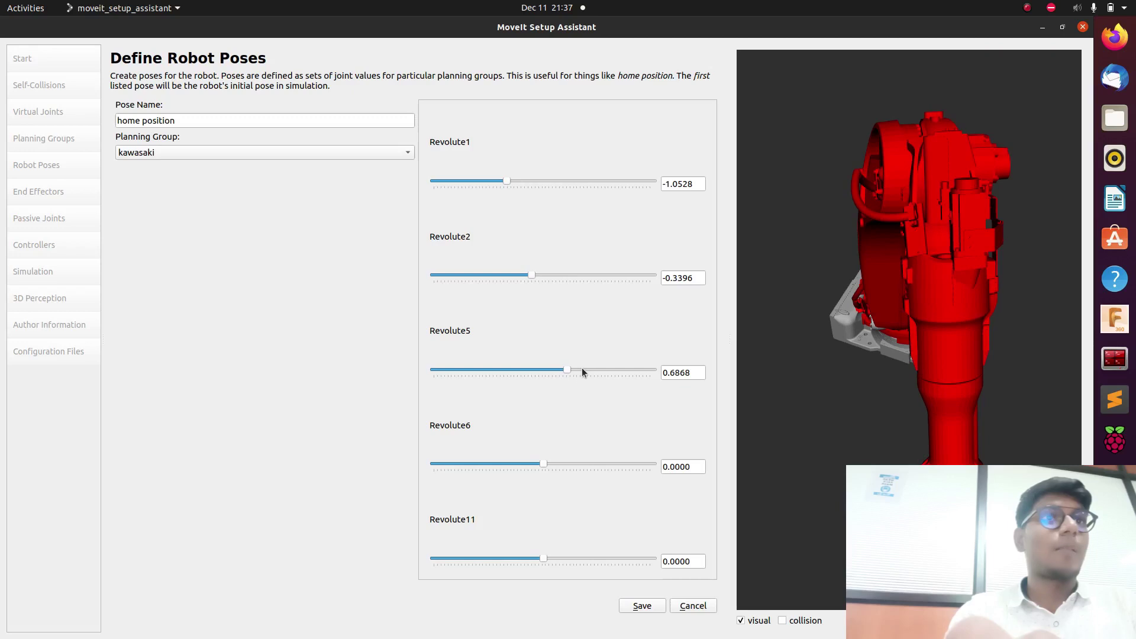
pyautogui.click(642, 607)
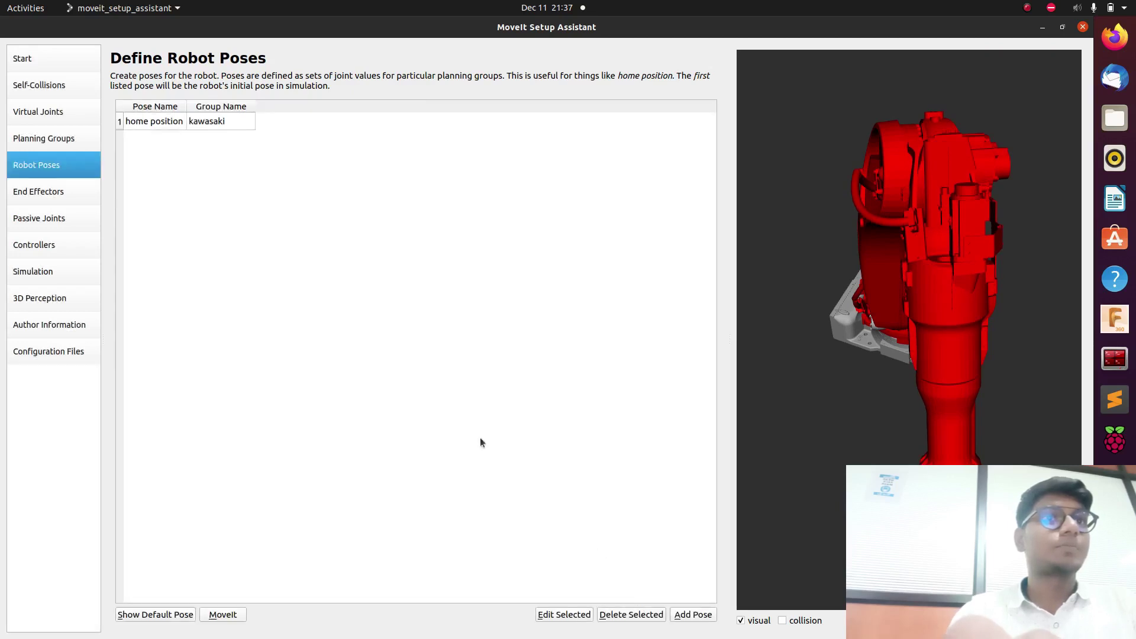
pyautogui.click(27, 198)
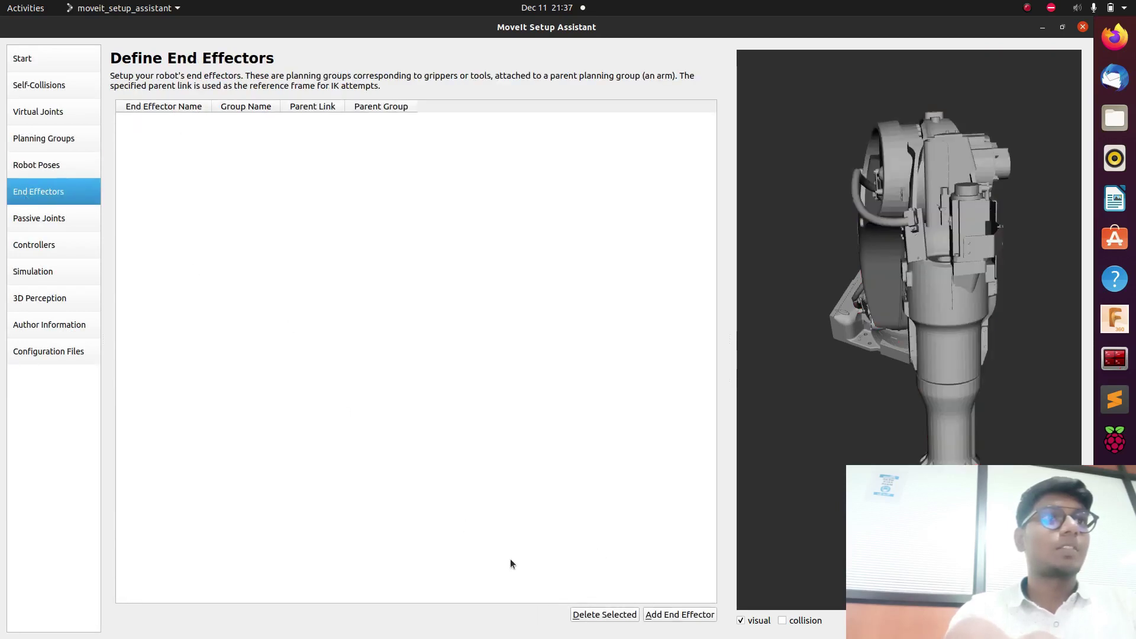
# Save end effector 'grinding': group kawasaki, parent link BX130X-C001_J6_1, parent group kawasaki.
pyautogui.click(667, 612)
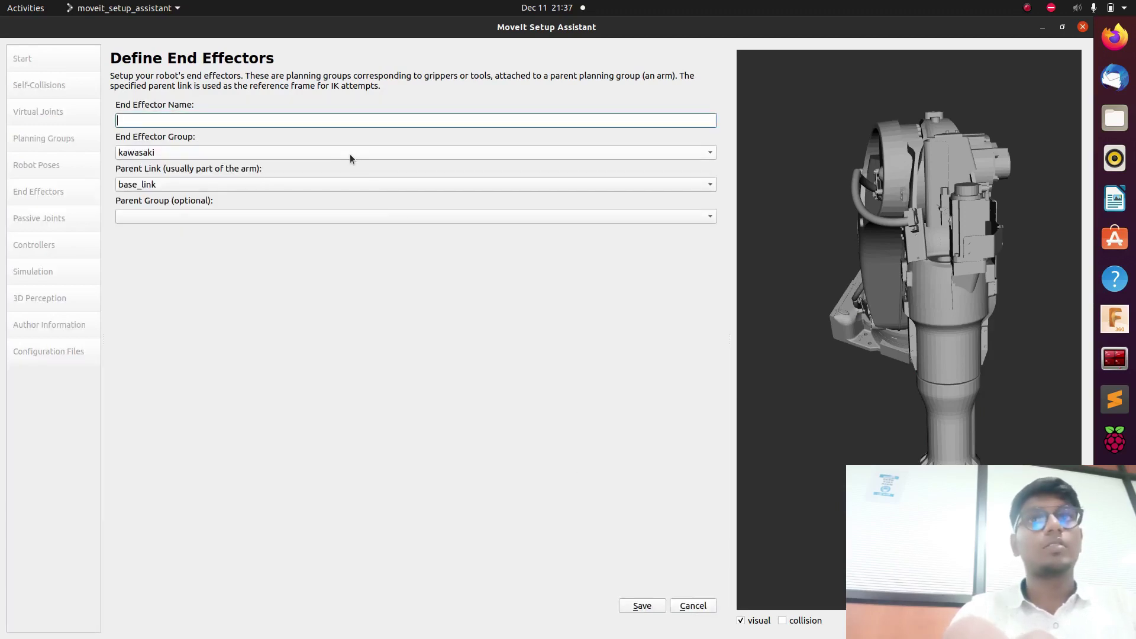
pyautogui.write('grinding')
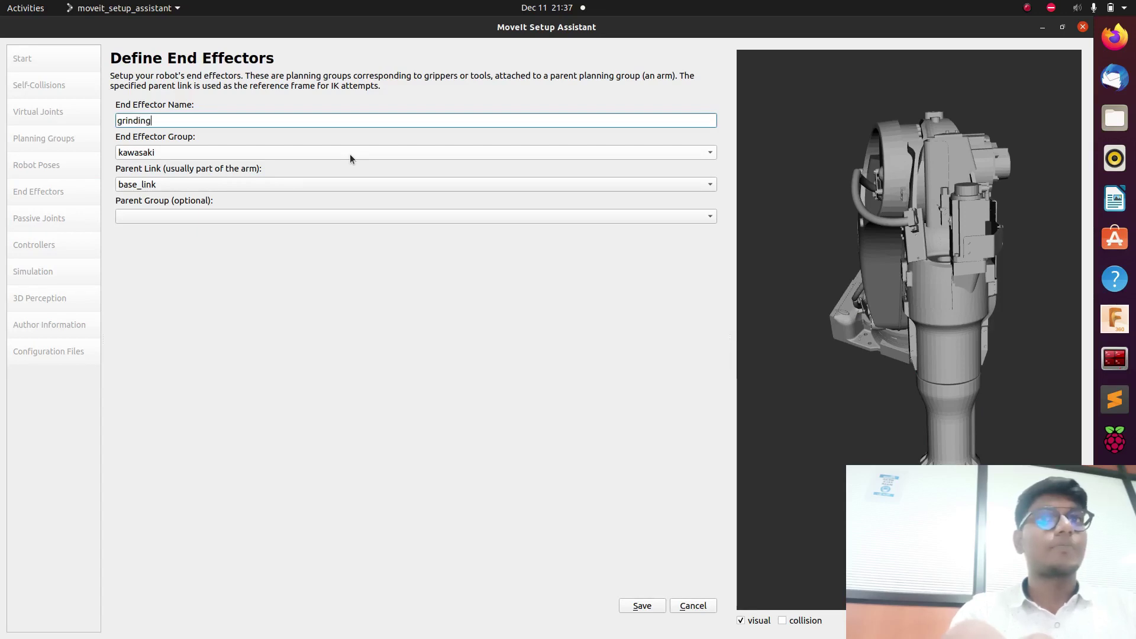
pyautogui.click(328, 217)
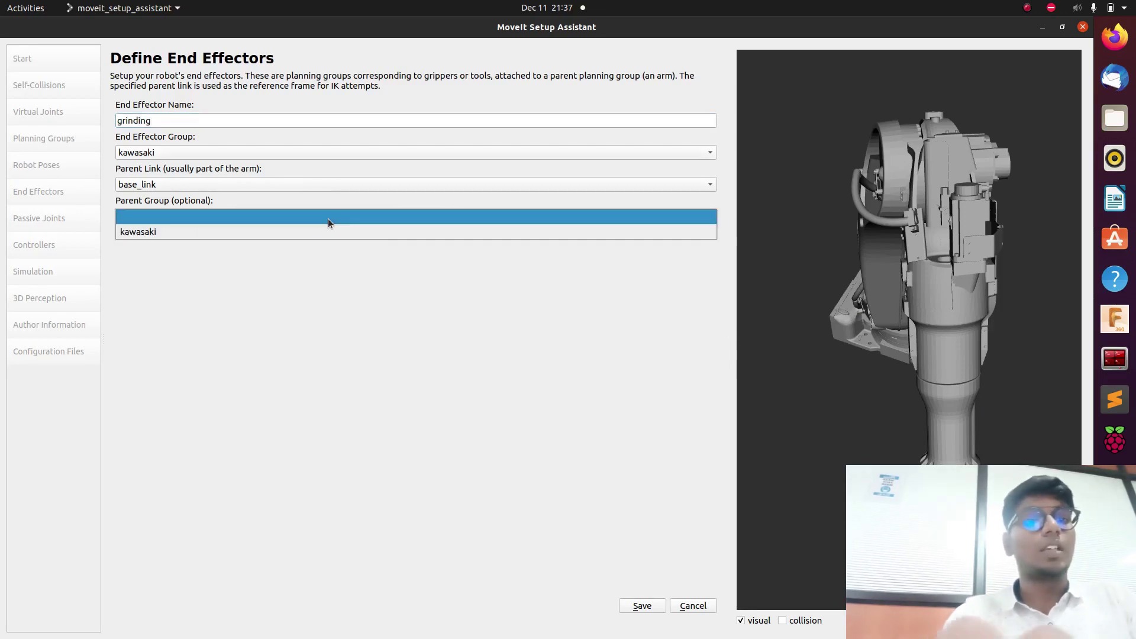
pyautogui.click(307, 231)
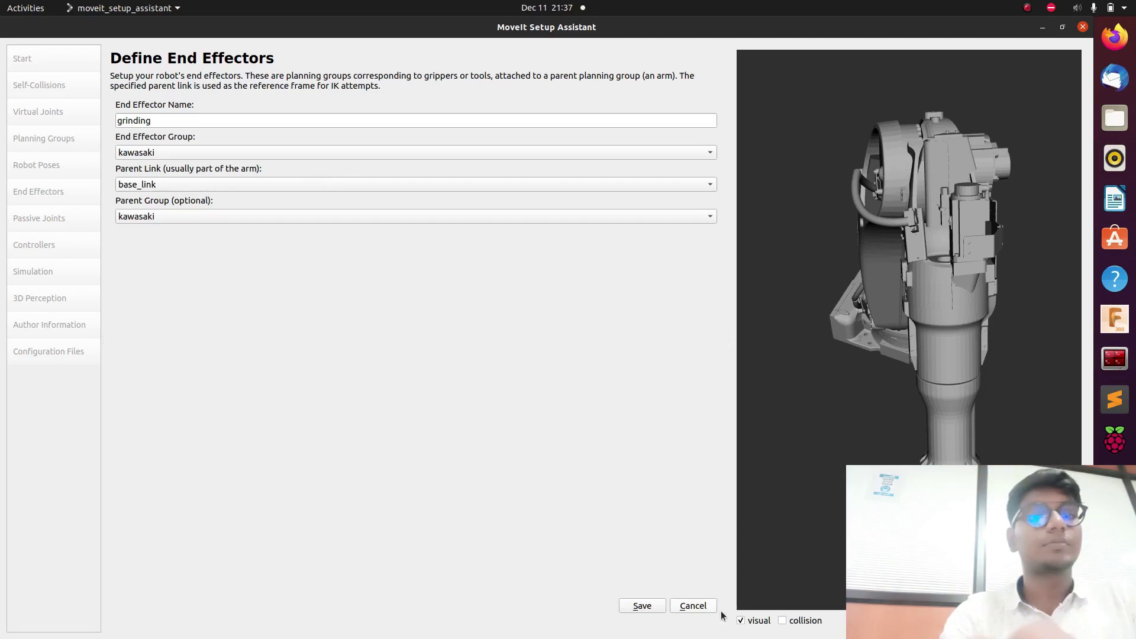
pyautogui.click(512, 155)
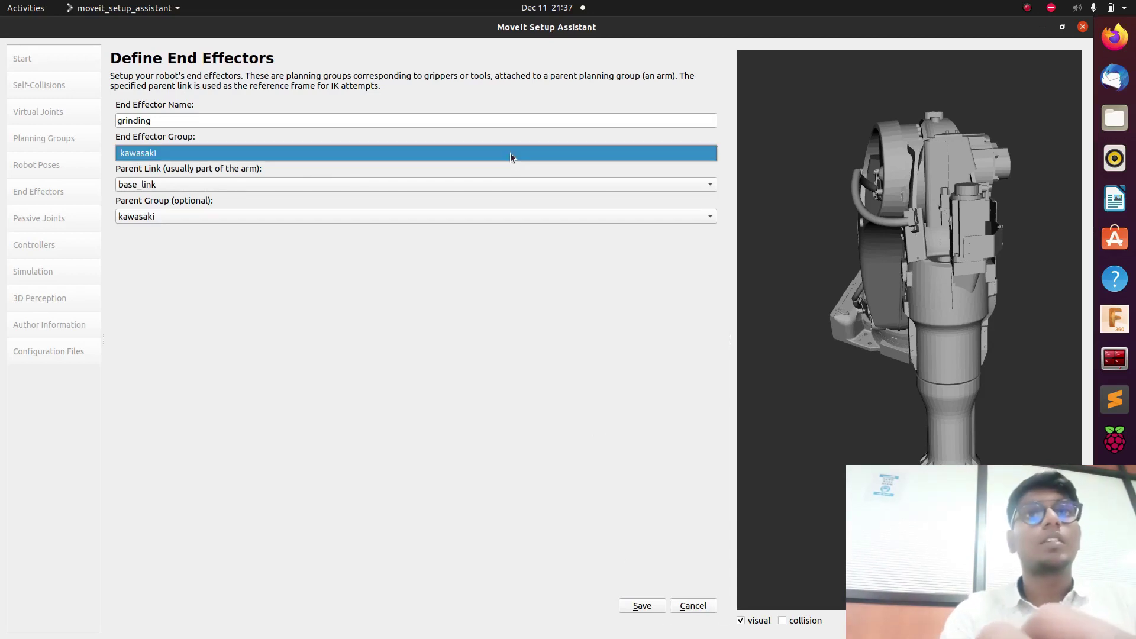
pyautogui.click(510, 153)
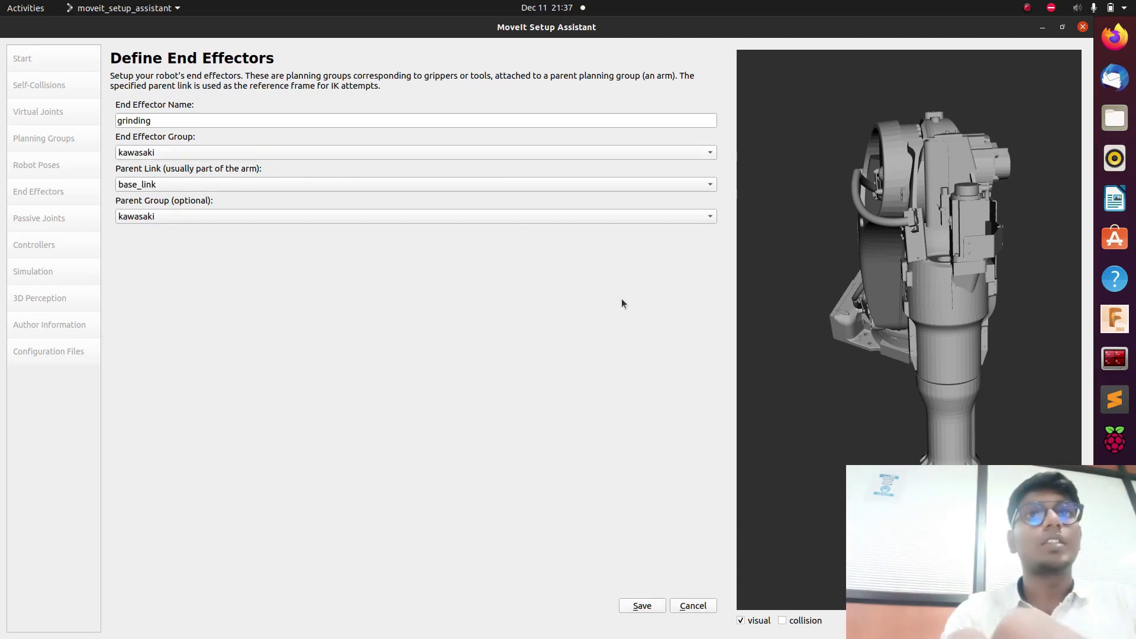
pyautogui.click(567, 185)
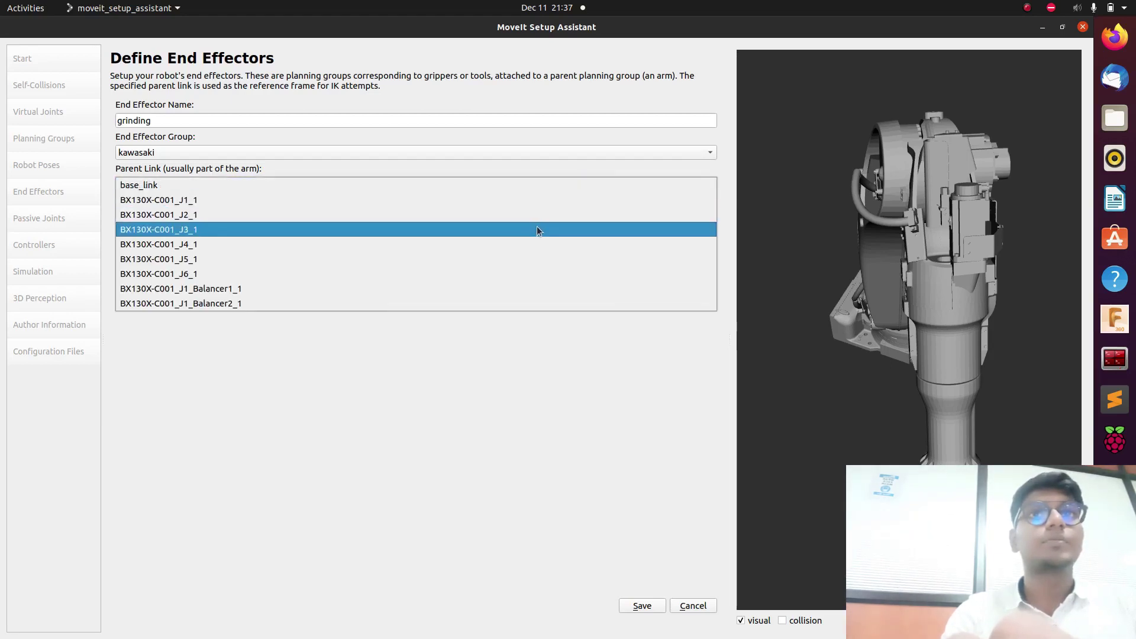
pyautogui.click(516, 271)
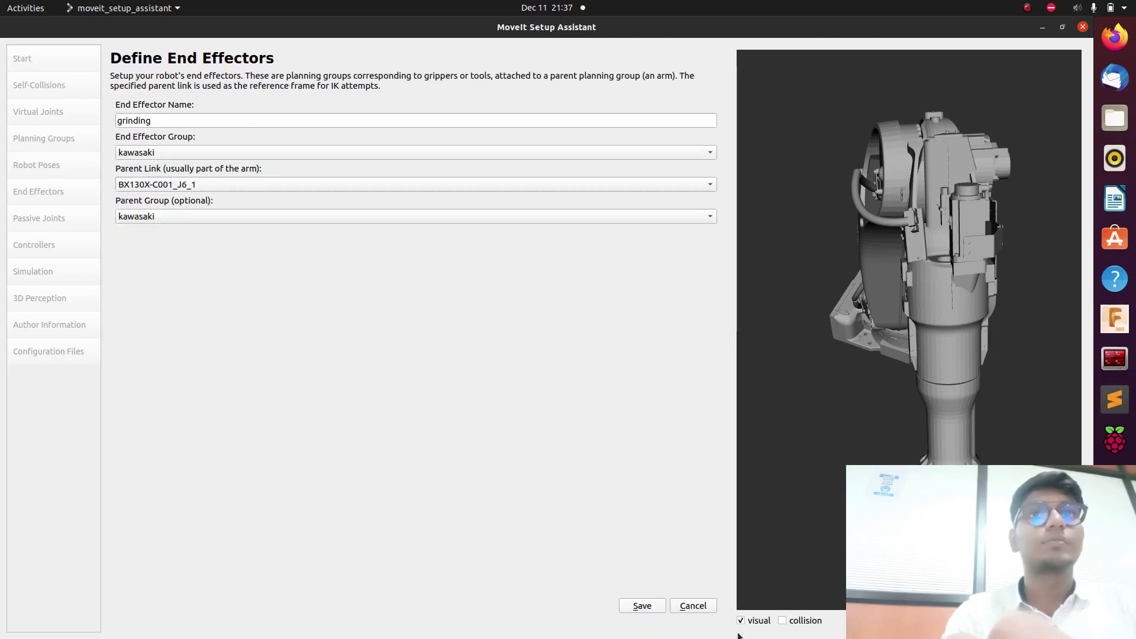
pyautogui.moveTo(912, 427); pyautogui.dragTo(826, 489)
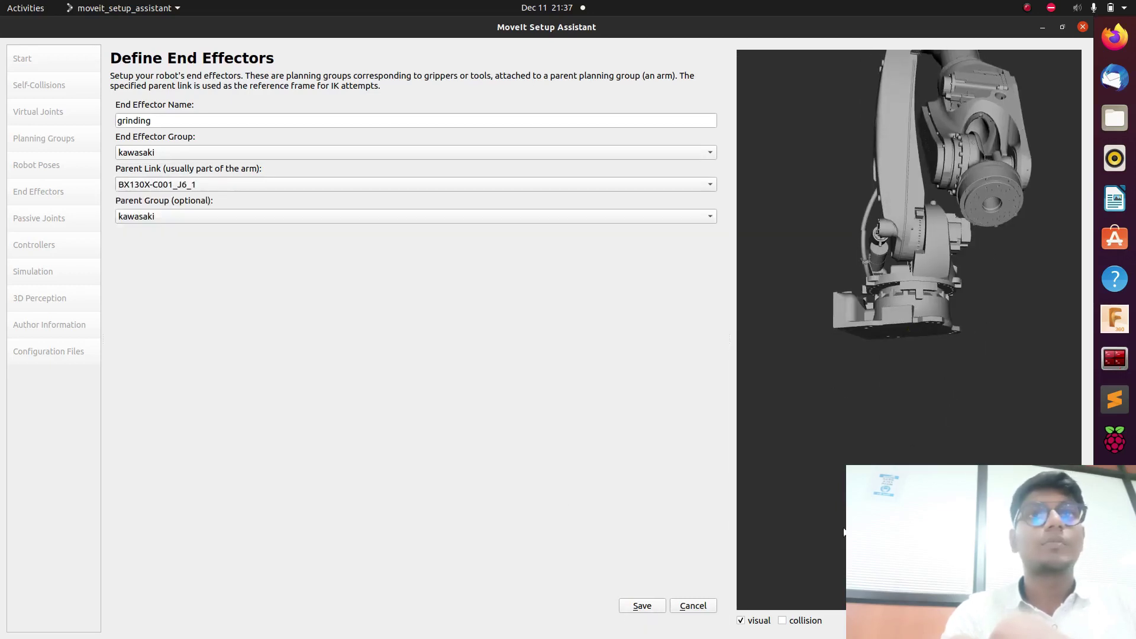
pyautogui.click(642, 606)
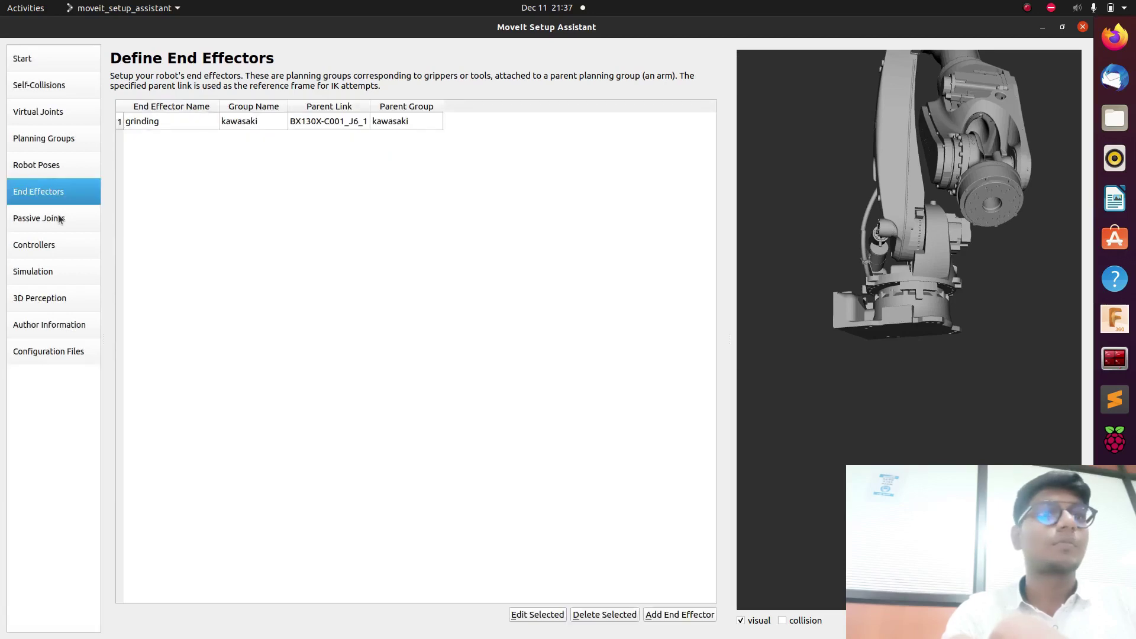
pyautogui.click(59, 219)
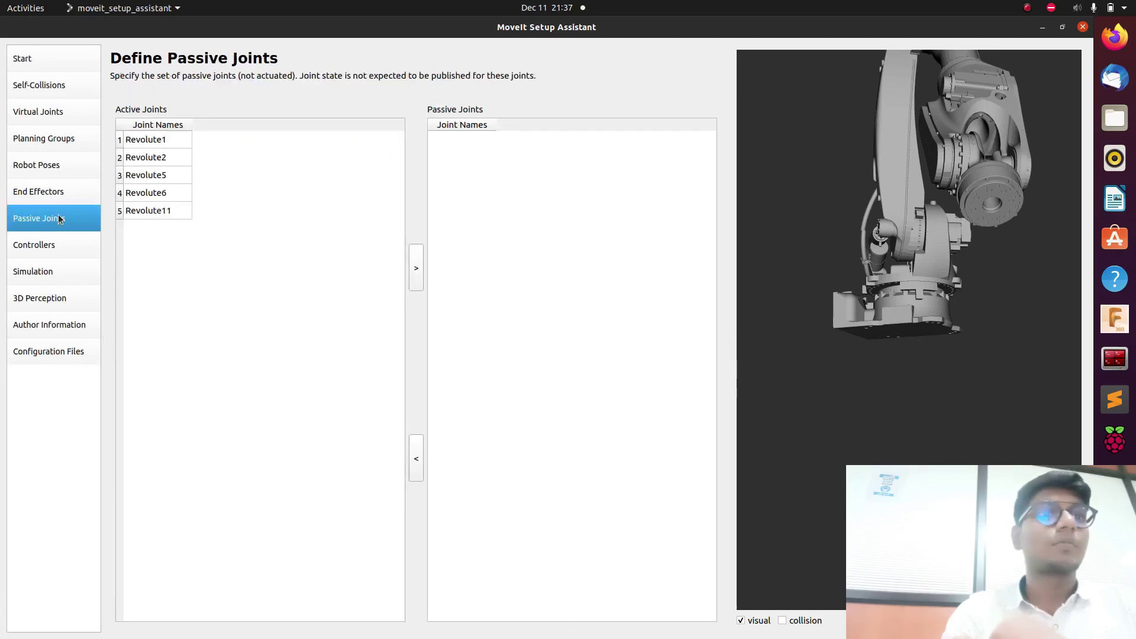
# Auto-add the kawasaki_controller trajectory controller, then view the Simulation, 3D Perception and Author Information pages.
pyautogui.click(69, 245)
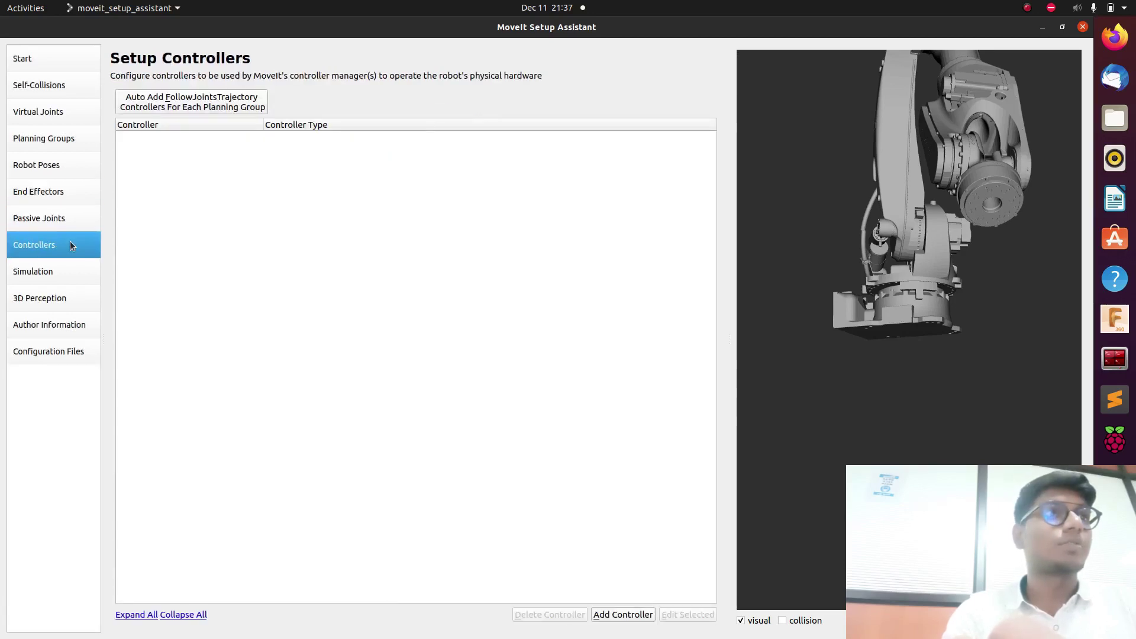
pyautogui.click(185, 106)
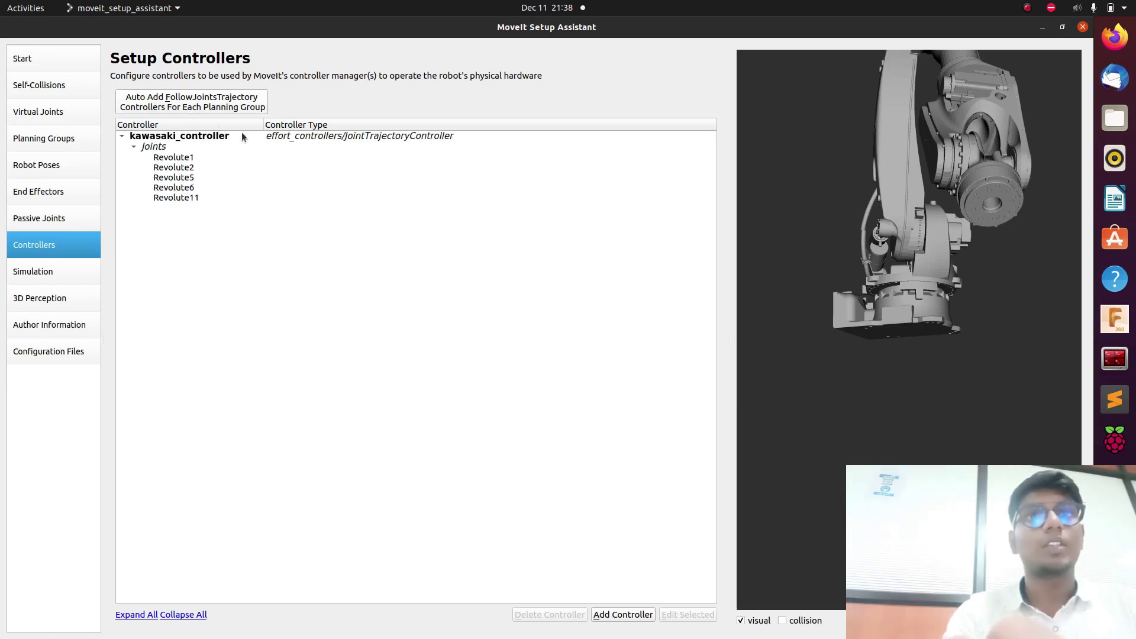
pyautogui.click(56, 272)
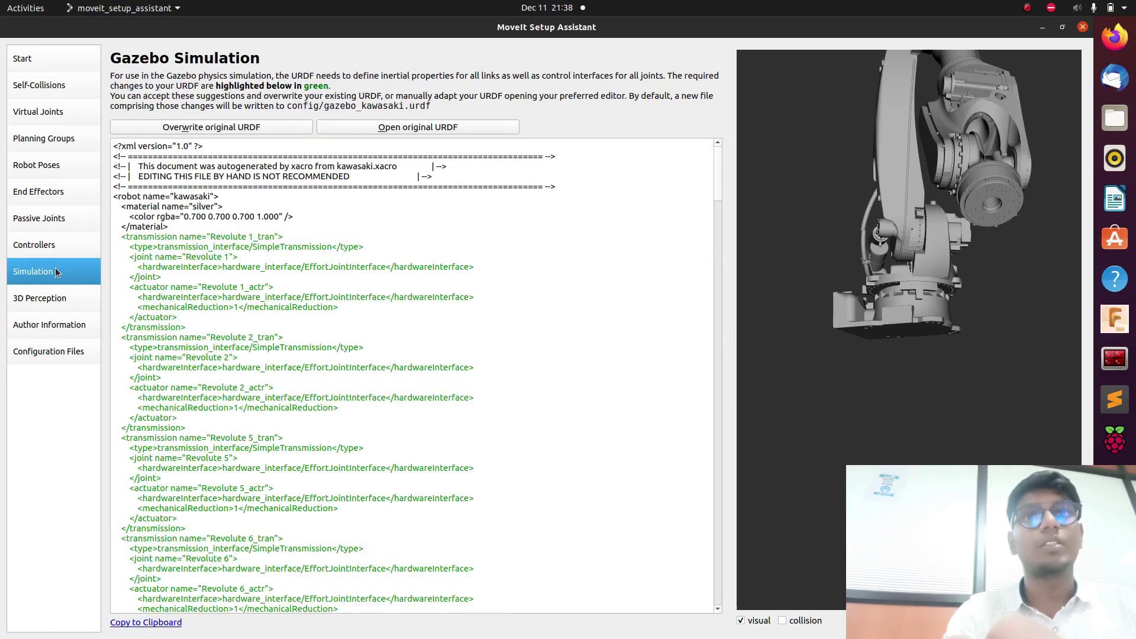
pyautogui.click(62, 300)
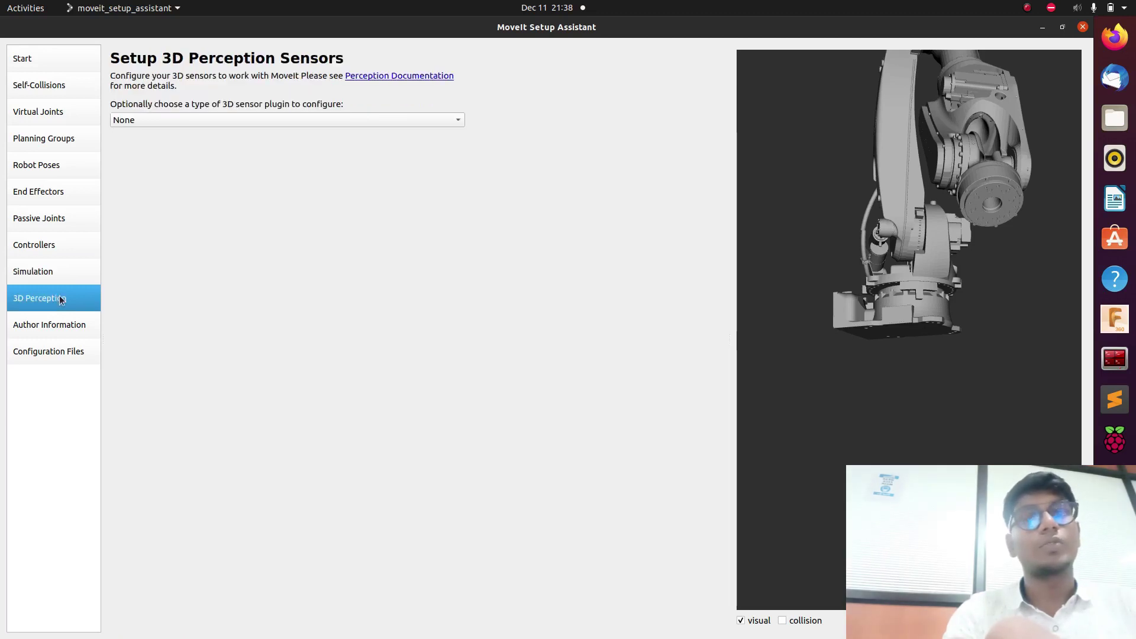
pyautogui.click(79, 327)
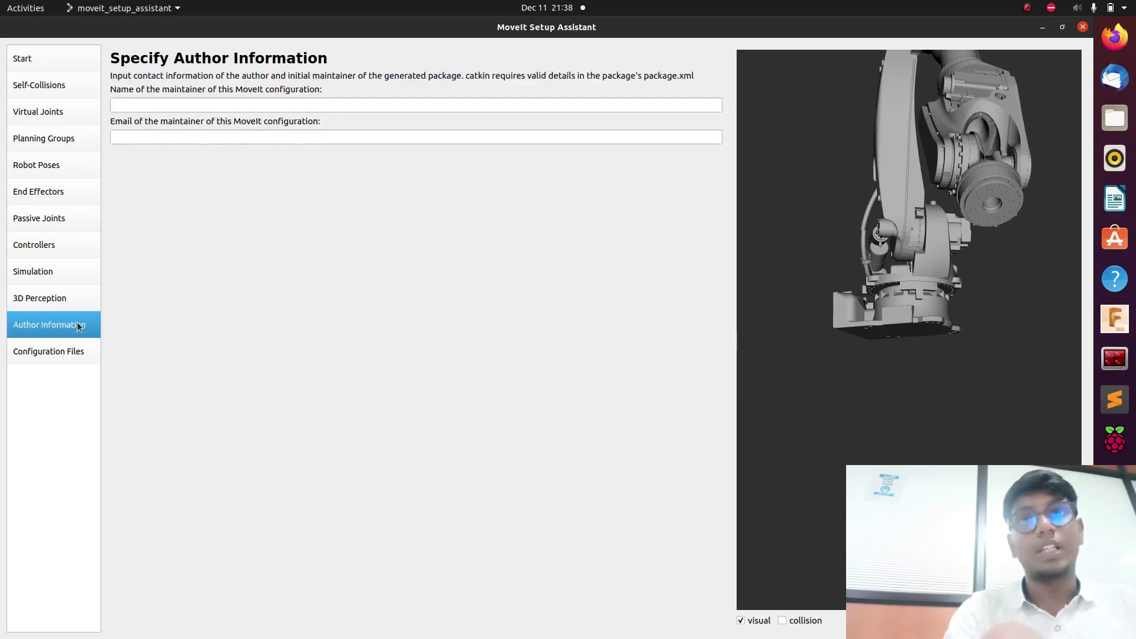
# Fill in the maintainer's name and e-mail address, then go to the Configuration Files page.
pyautogui.click(207, 109)
pyautogui.write('kabilan')
pyautogui.click(174, 135)
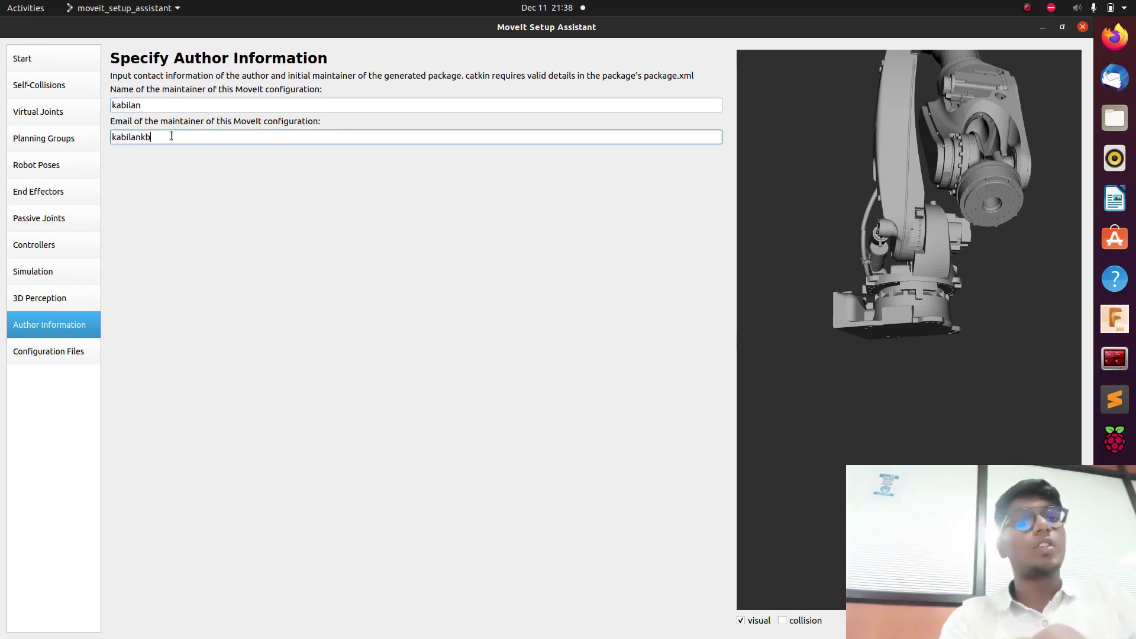
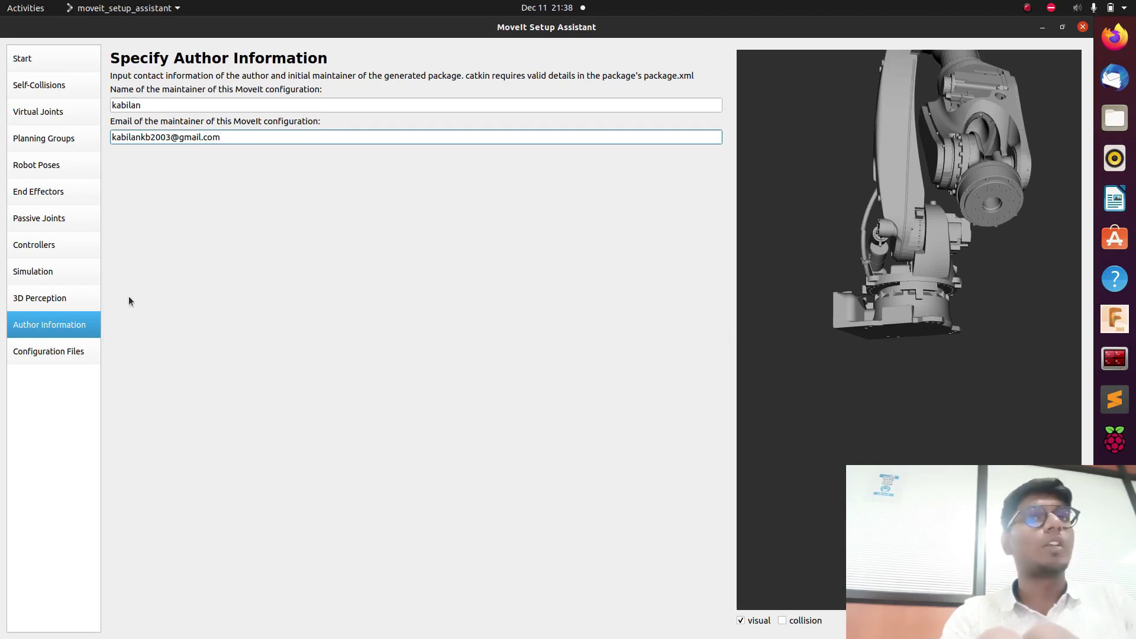
pyautogui.click(59, 354)
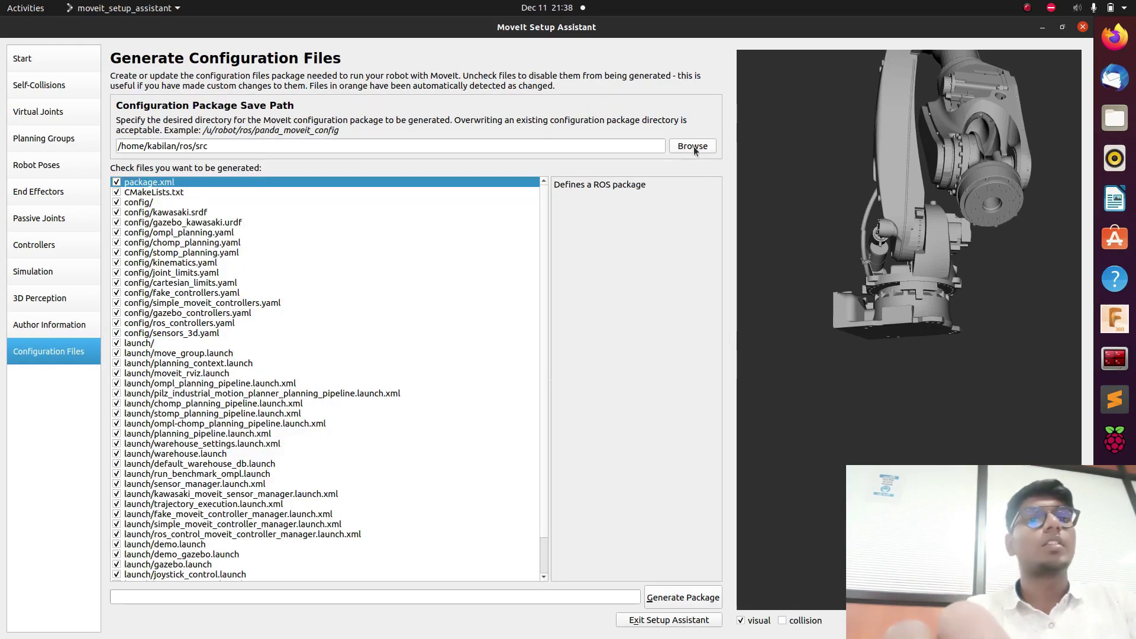
# Create a new kawasaki folder in ros/src and set it as the package output location.
pyautogui.click(694, 146)
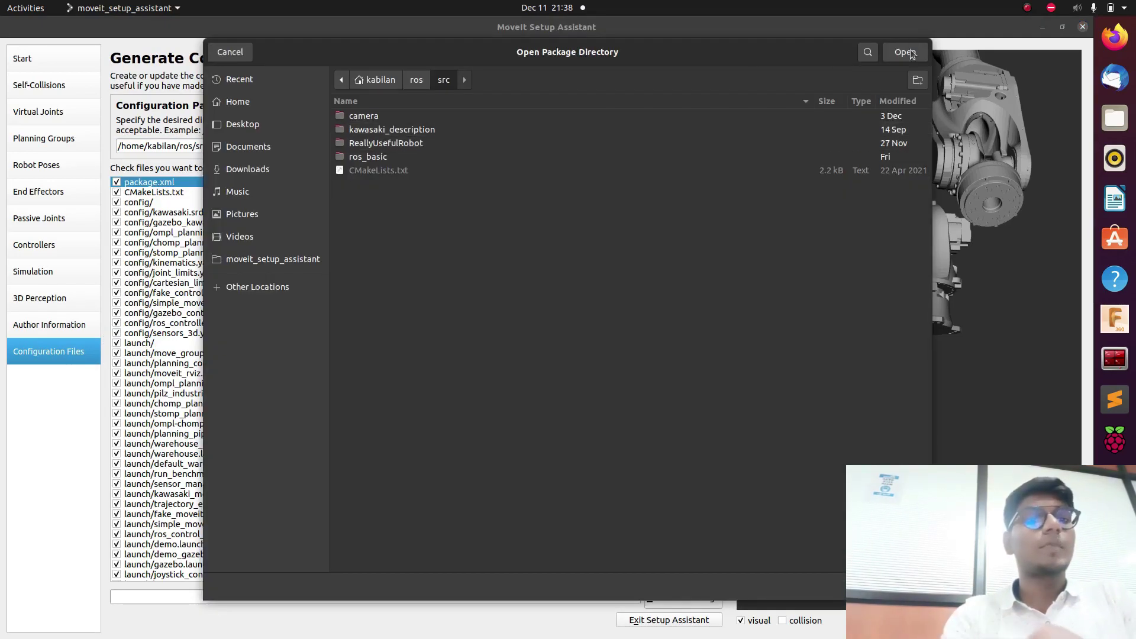
pyautogui.click(919, 84)
pyautogui.write('kawasaki')
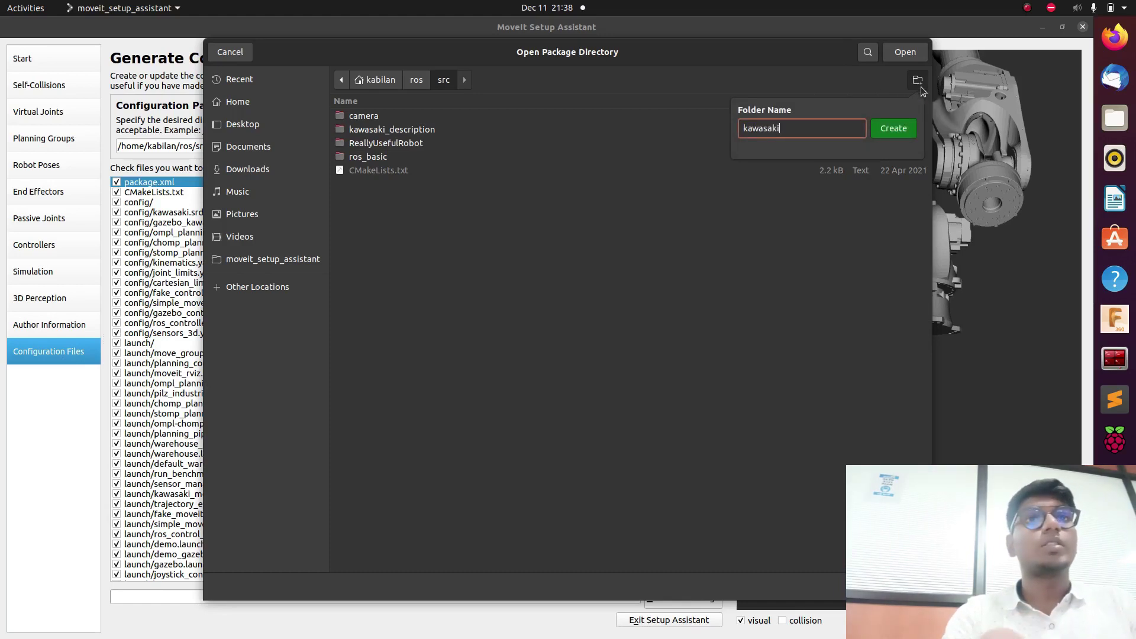
pyautogui.click(898, 129)
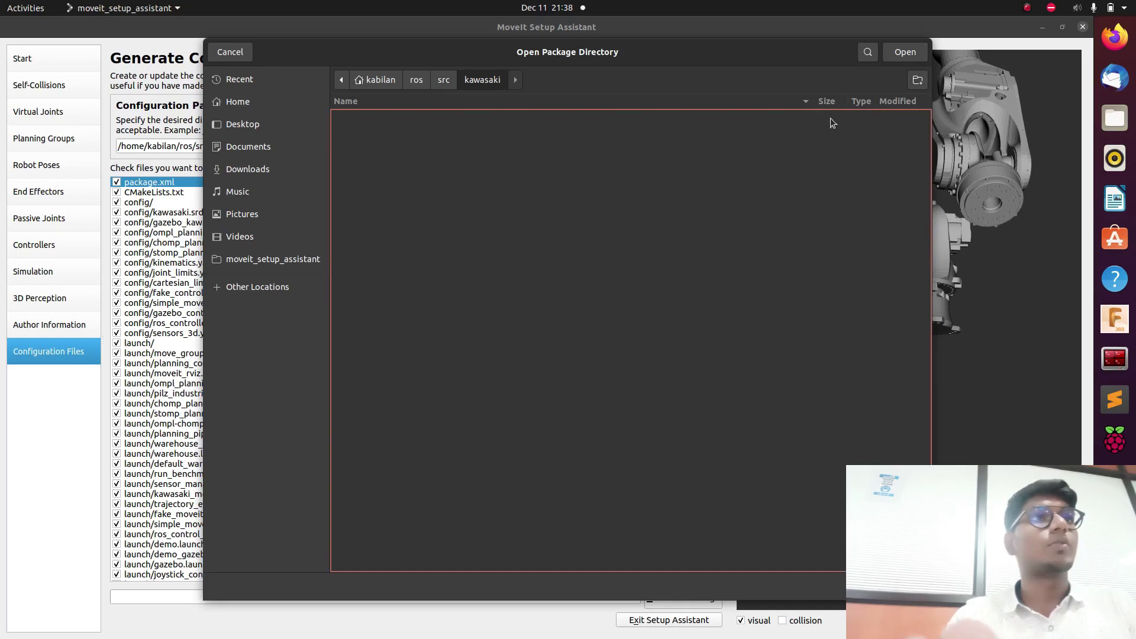
pyautogui.click(896, 48)
# Generate the MoveIt configuration package and bring the terminal to the front.
pyautogui.click(673, 598)
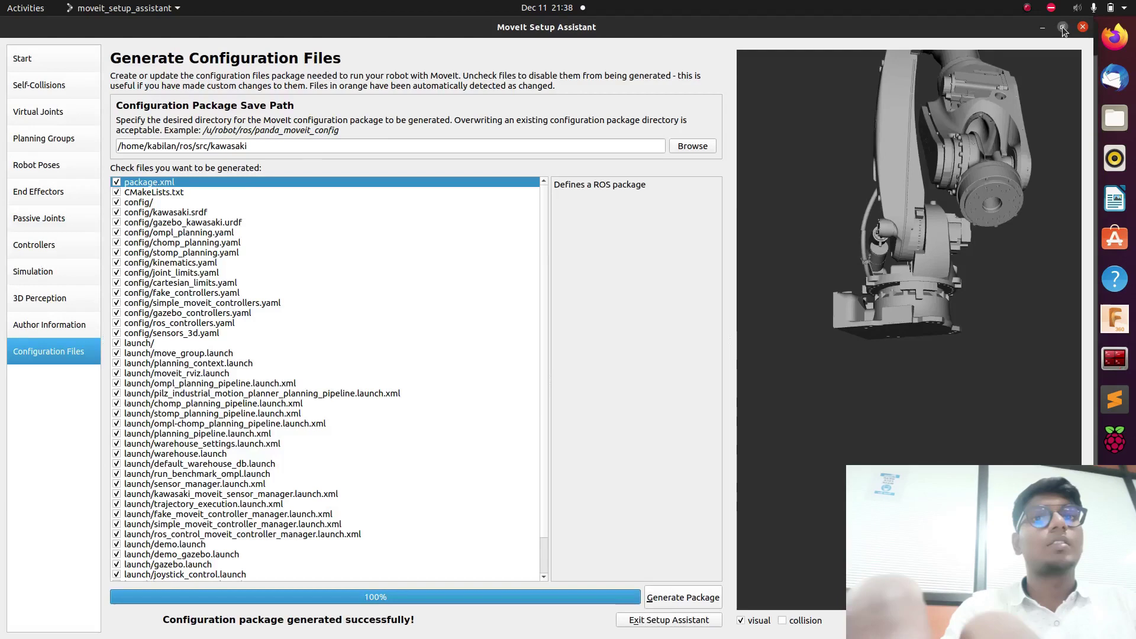
pyautogui.press('super+Down')
pyautogui.click(894, 198)
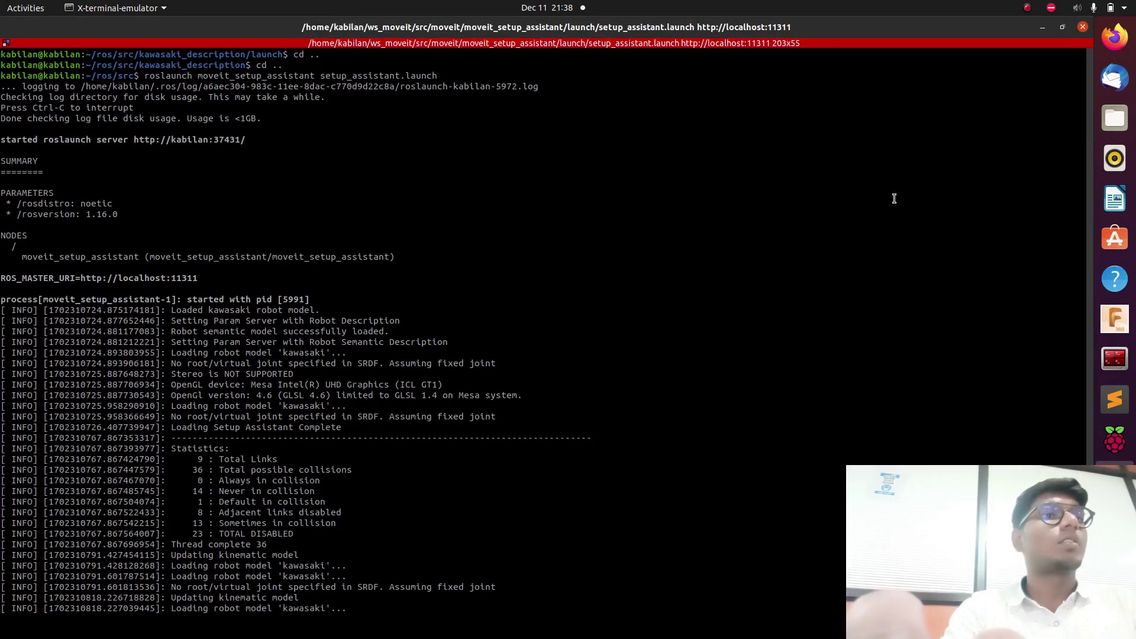
# Stop the setup assistant launch, clear the terminal, and move up with cd .. into the ros workspace.
pyautogui.hotkey('ctrl', 'c')
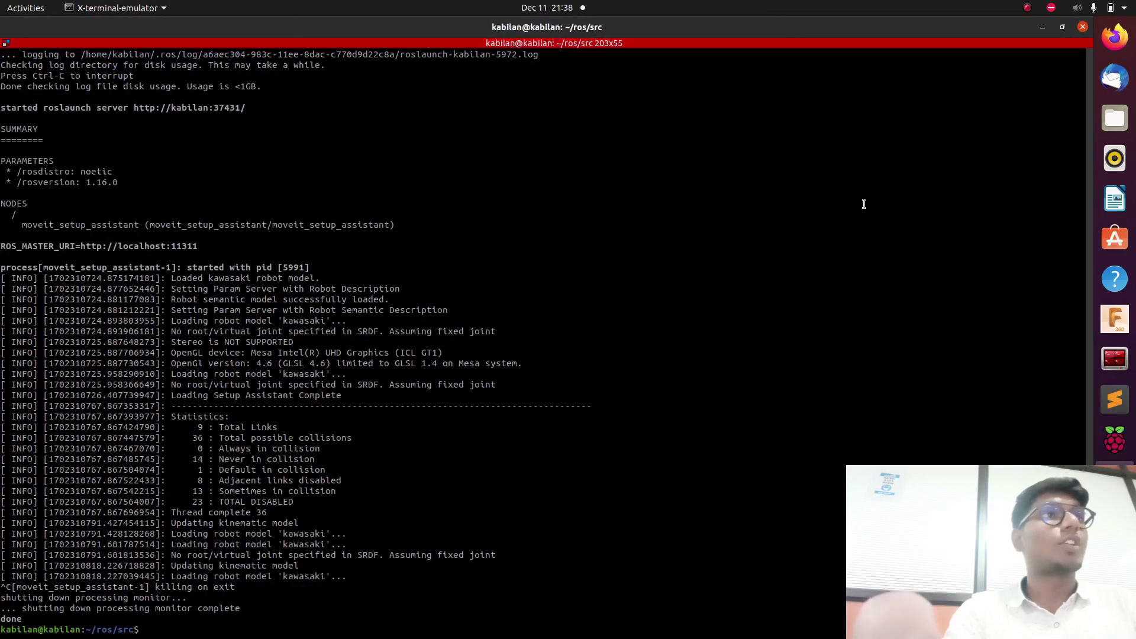
pyautogui.hotkey('ctrl', 'l')
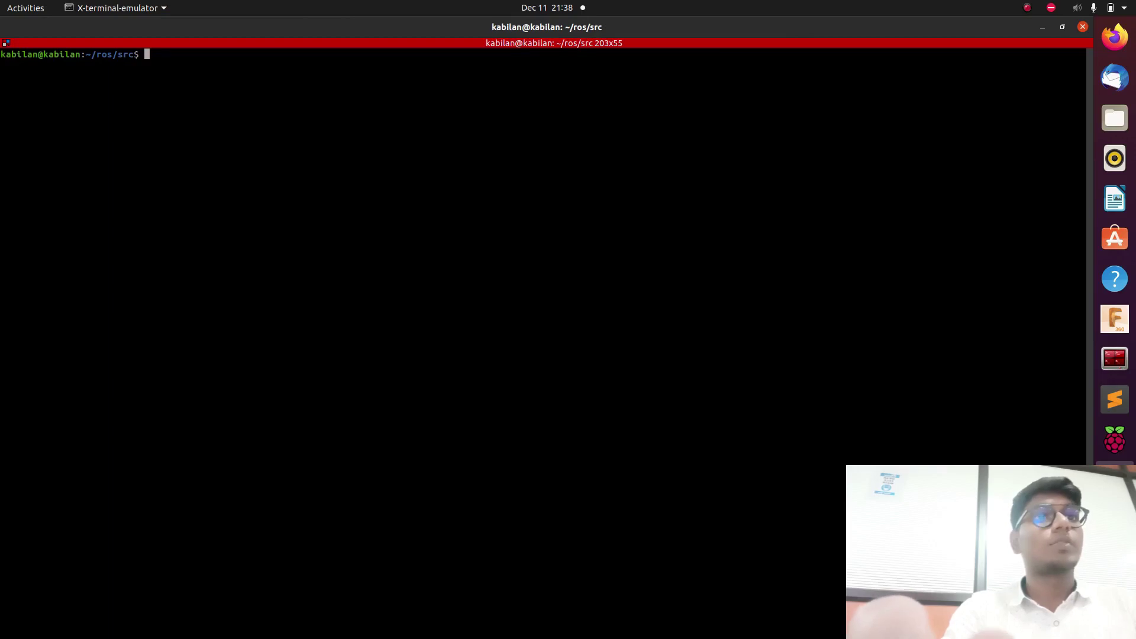
pyautogui.write('cd ..')
pyautogui.press('Return')
# Run catkin_make to rebuild the ros workspace.
pyautogui.write('catkinm')
pyautogui.press('BackSpace')
pyautogui.write('_make')
pyautogui.press('Return')
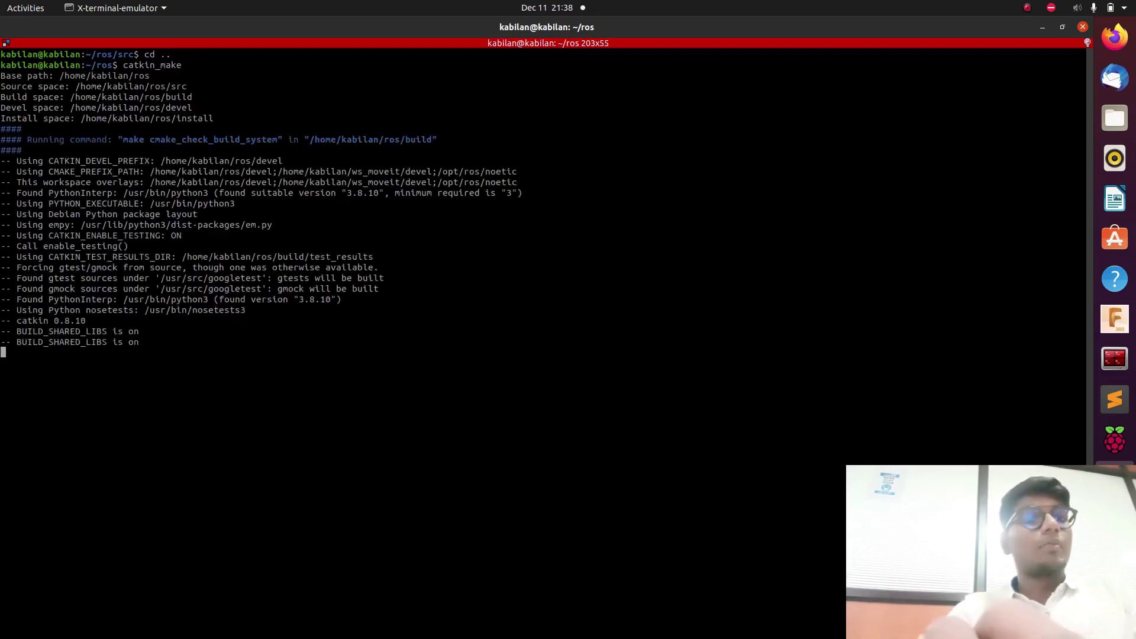
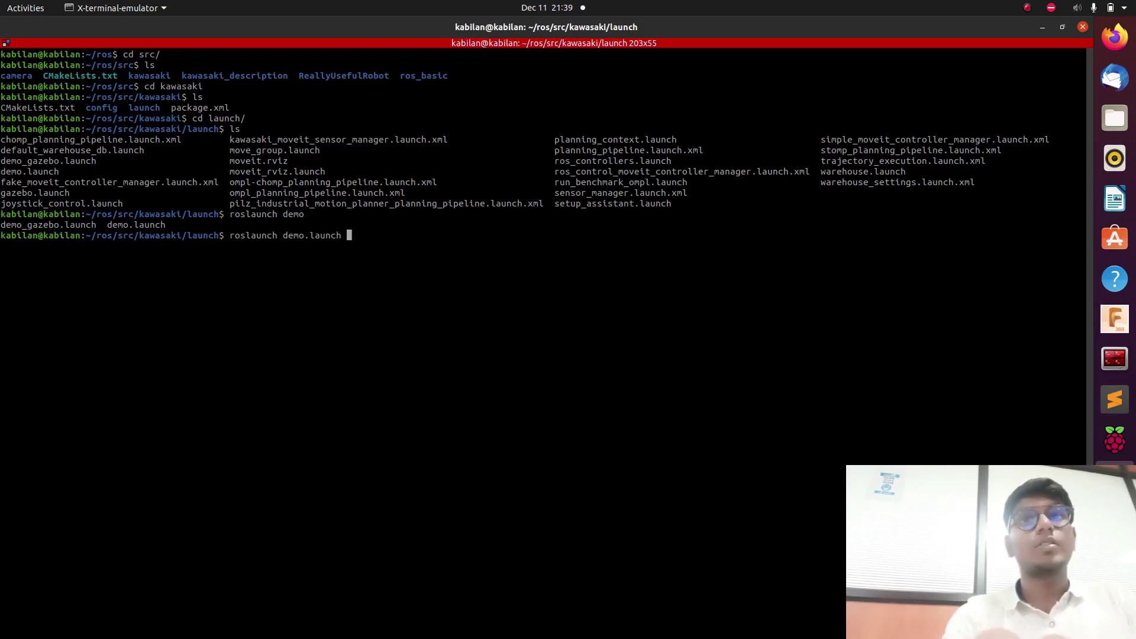
# Run roslaunch demo.launch from the kawasaki launch folder.
pyautogui.press('Return')
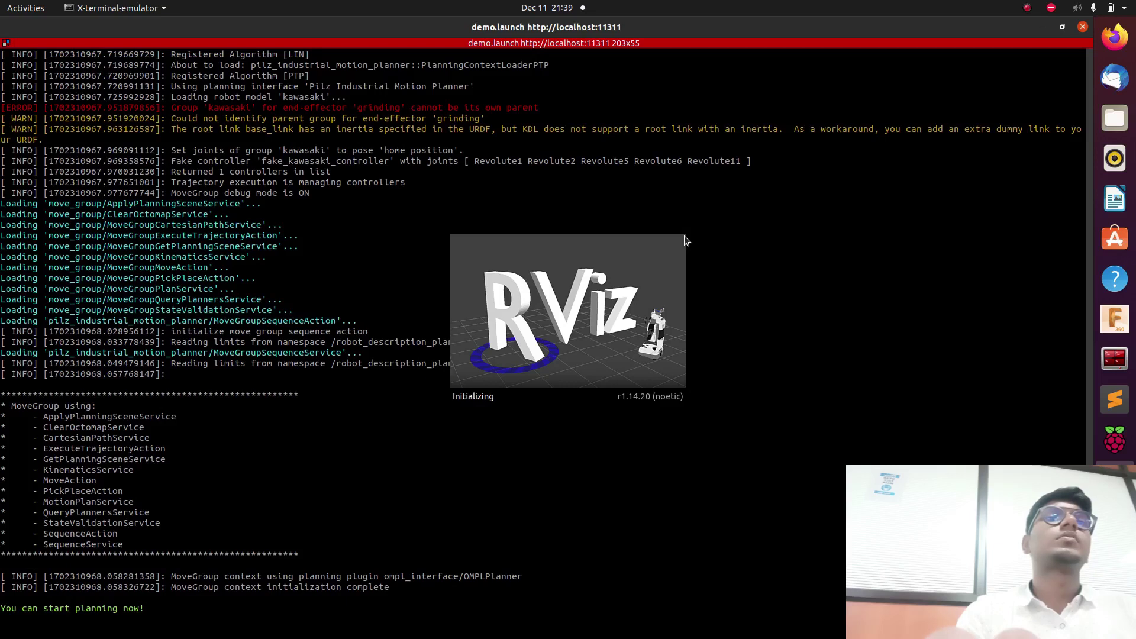
# Shrink and move the demo launch terminal aside, stopping the launch with Ctrl+C.
pyautogui.click(1064, 27)
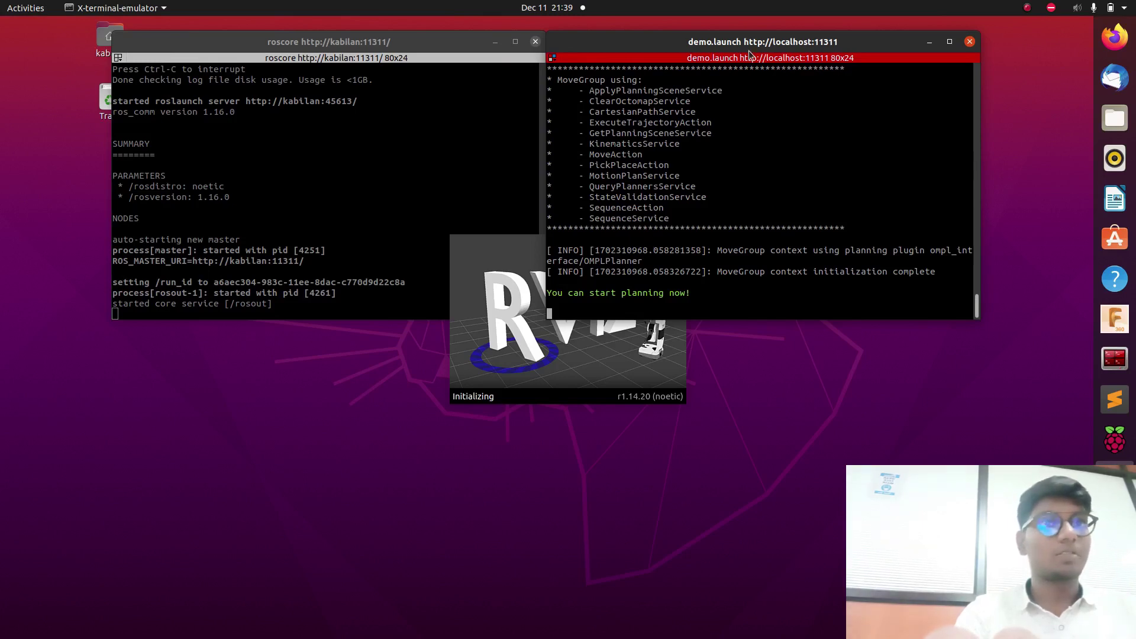
pyautogui.moveTo(747, 45); pyautogui.dragTo(793, 88)
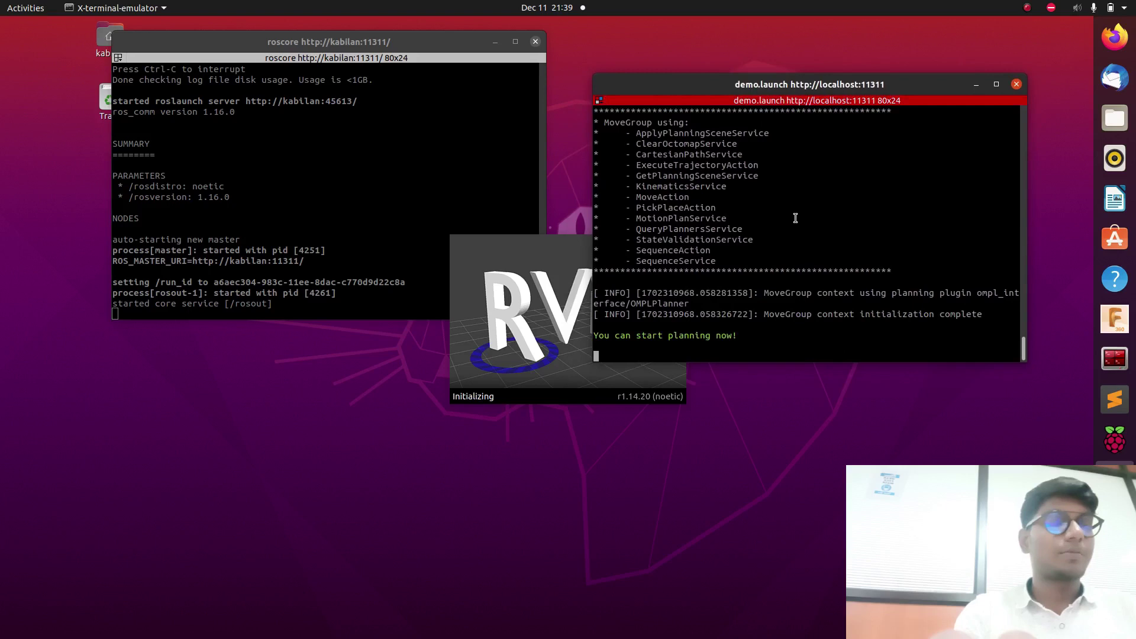
pyautogui.hotkey('ctrl', 'c')
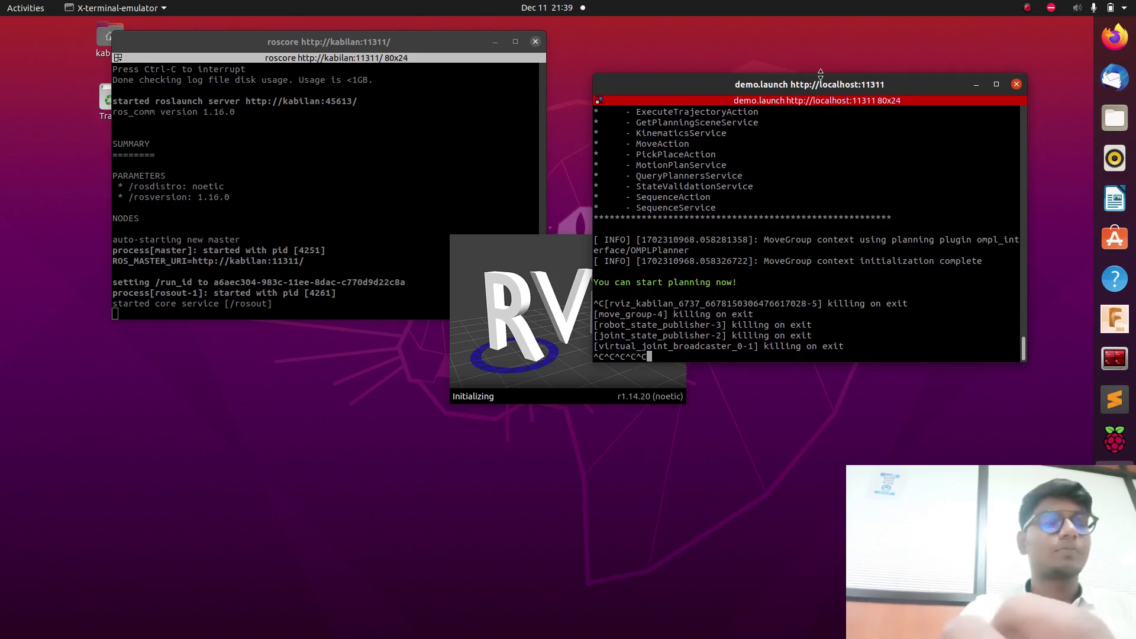
pyautogui.click(805, 84)
pyautogui.moveTo(805, 84); pyautogui.dragTo(747, 91)
# Stop roscore with Ctrl+C and close both the roscore and demo launch terminals.
pyautogui.click(463, 123)
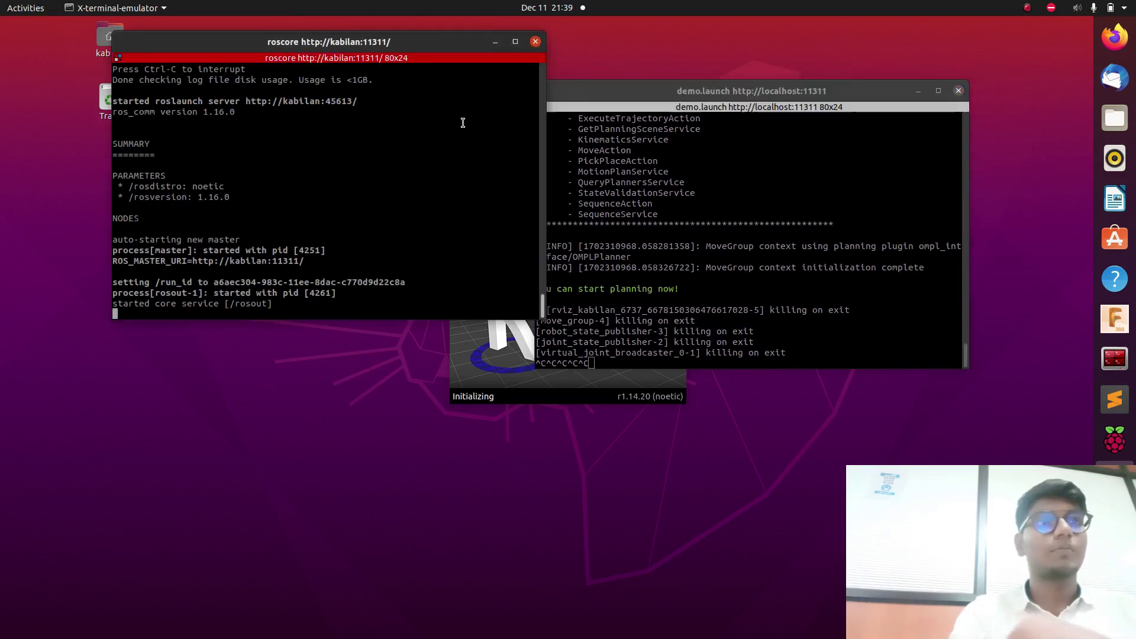
pyautogui.hotkey('ctrl', 'c')
pyautogui.hotkey('ctrl', 'c')
pyautogui.hotkey('ctrl', 'c')
pyautogui.hotkey('ctrl', 'c')
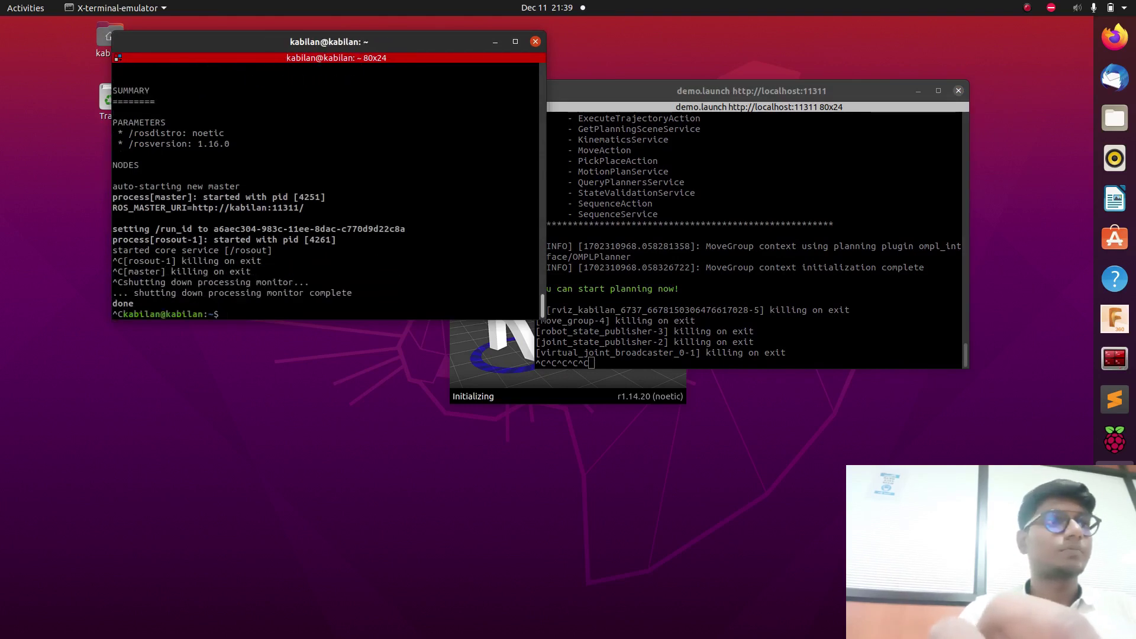
pyautogui.click(536, 42)
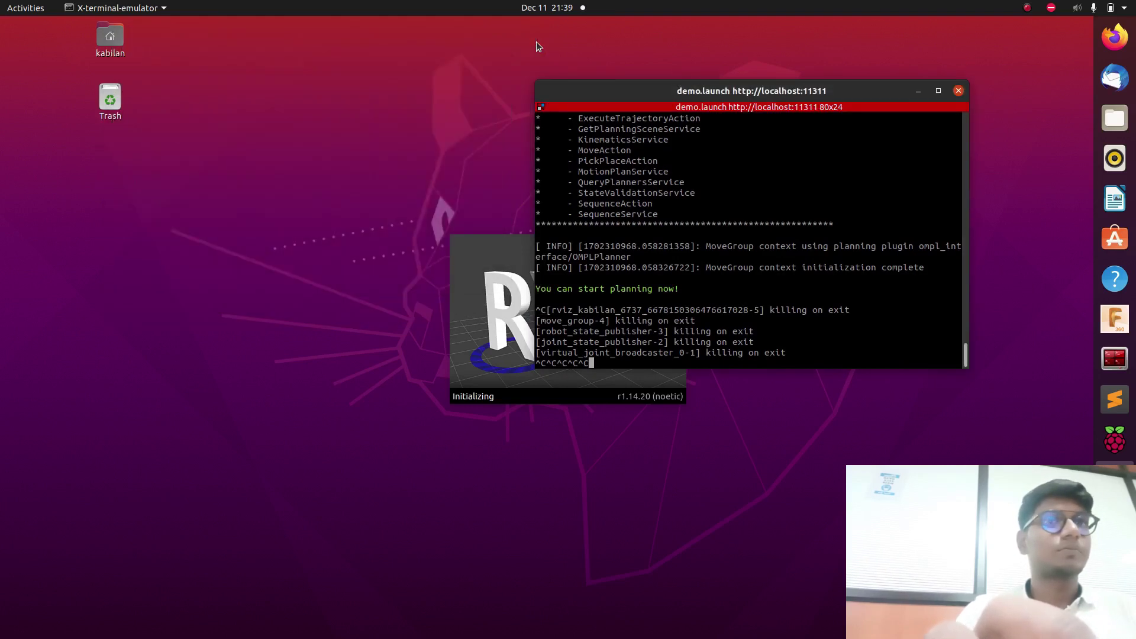
pyautogui.click(958, 92)
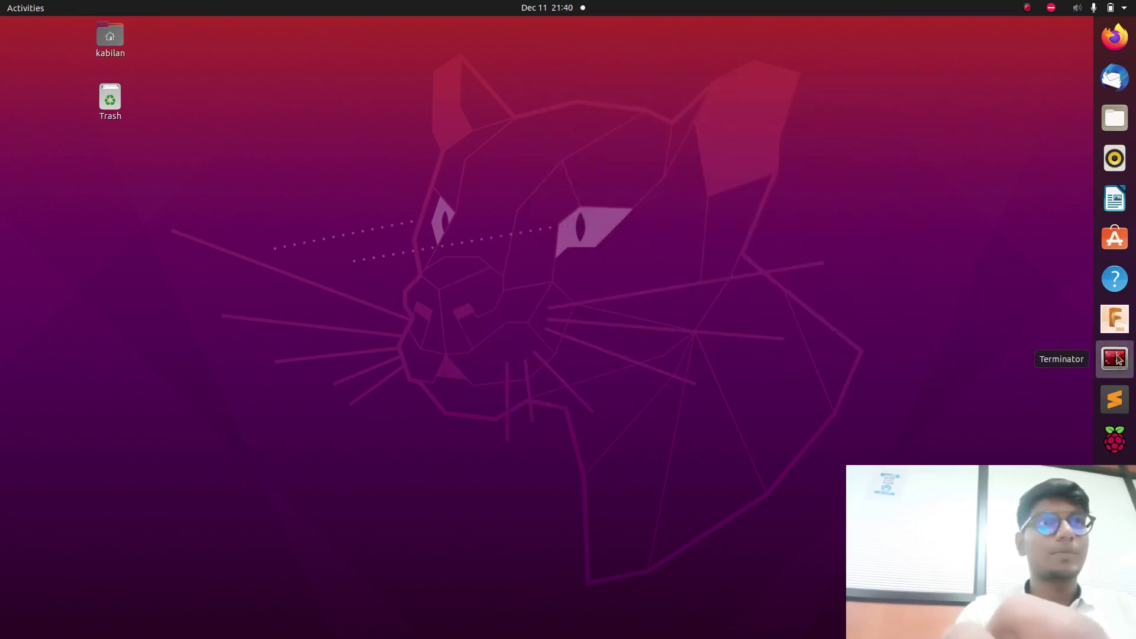
# Open Terminator in the ros workspace and source devel/setup.bash.
pyautogui.click(1117, 359)
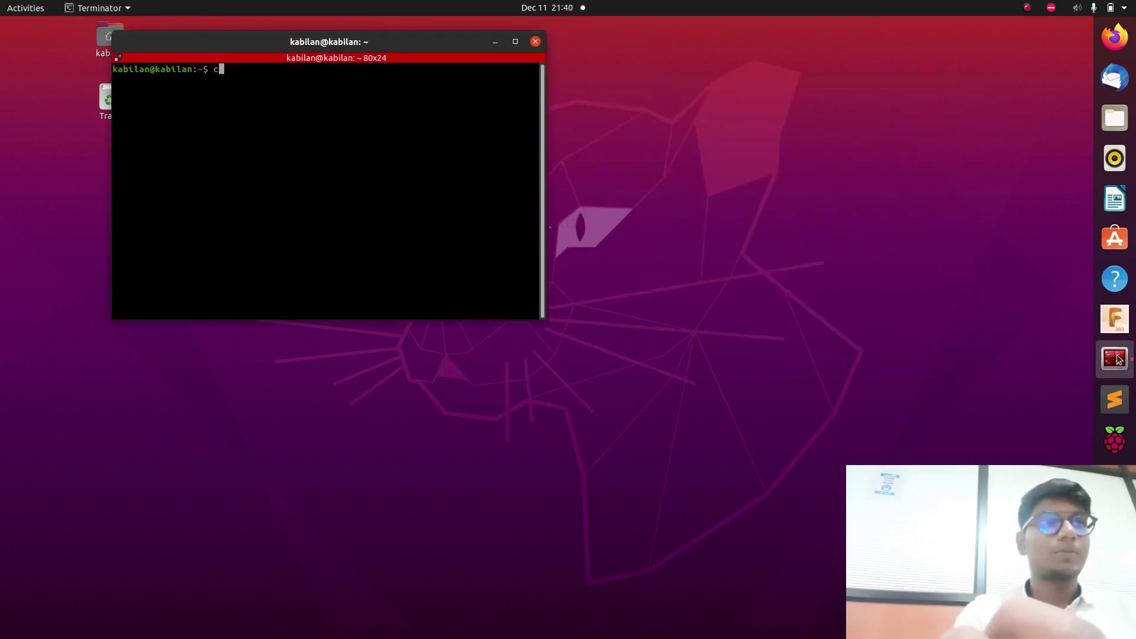
pyautogui.press('Return')
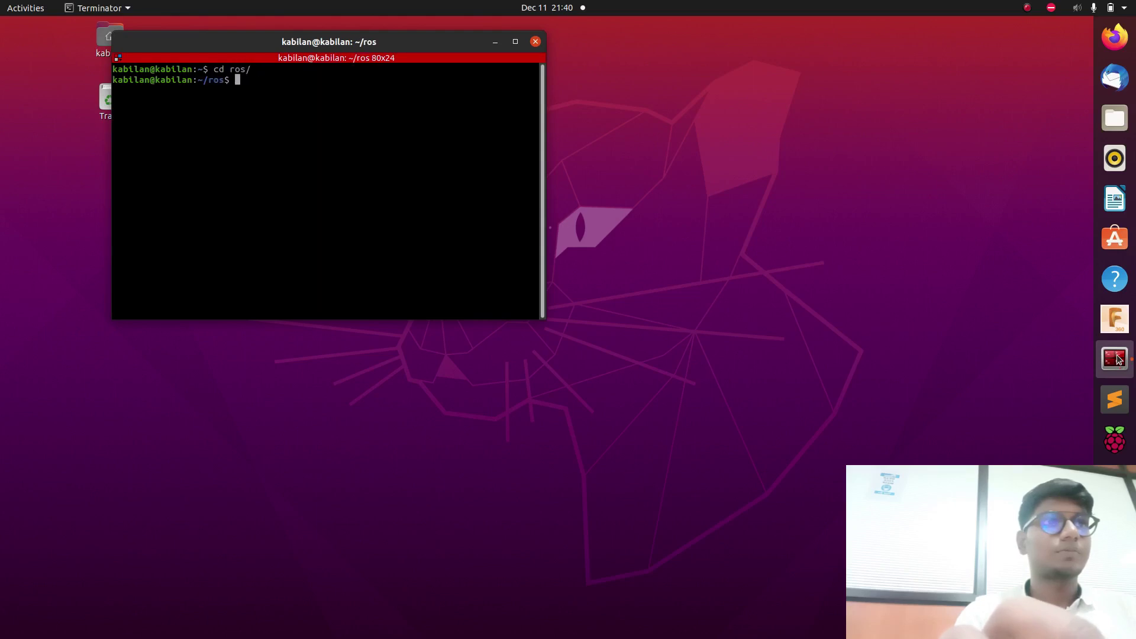
pyautogui.write('source devel/')
pyautogui.press('Tab')
pyautogui.write('bash')
pyautogui.press('Return')
# Go into src, list its packages, and enter the kawasaki package folder.
pyautogui.write('cd ')
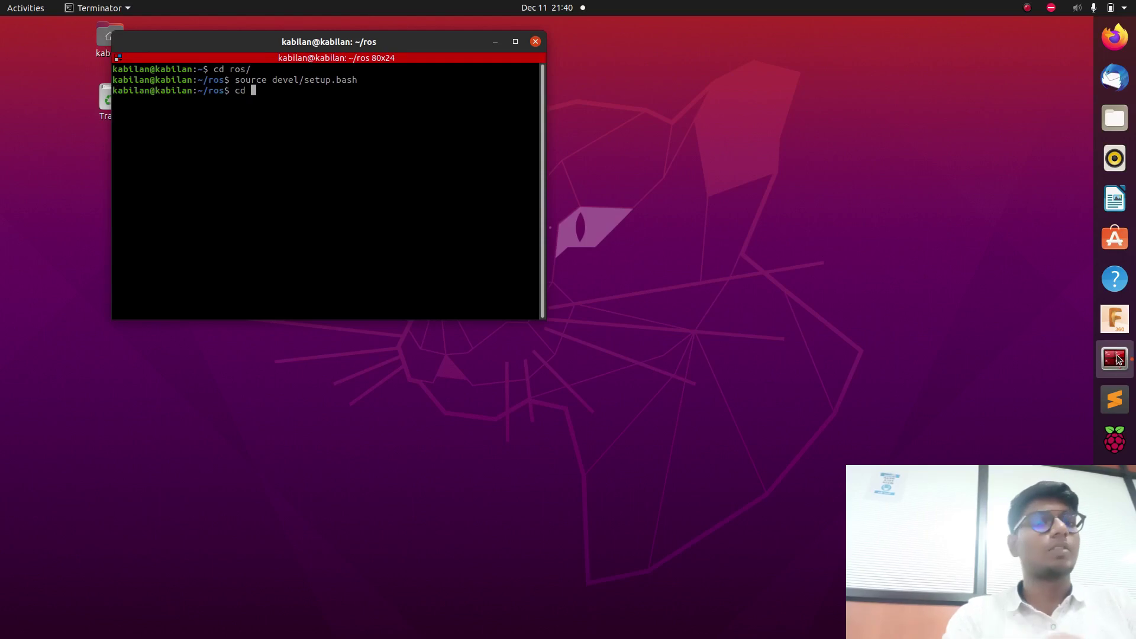
pyautogui.write('src/')
pyautogui.press('Return')
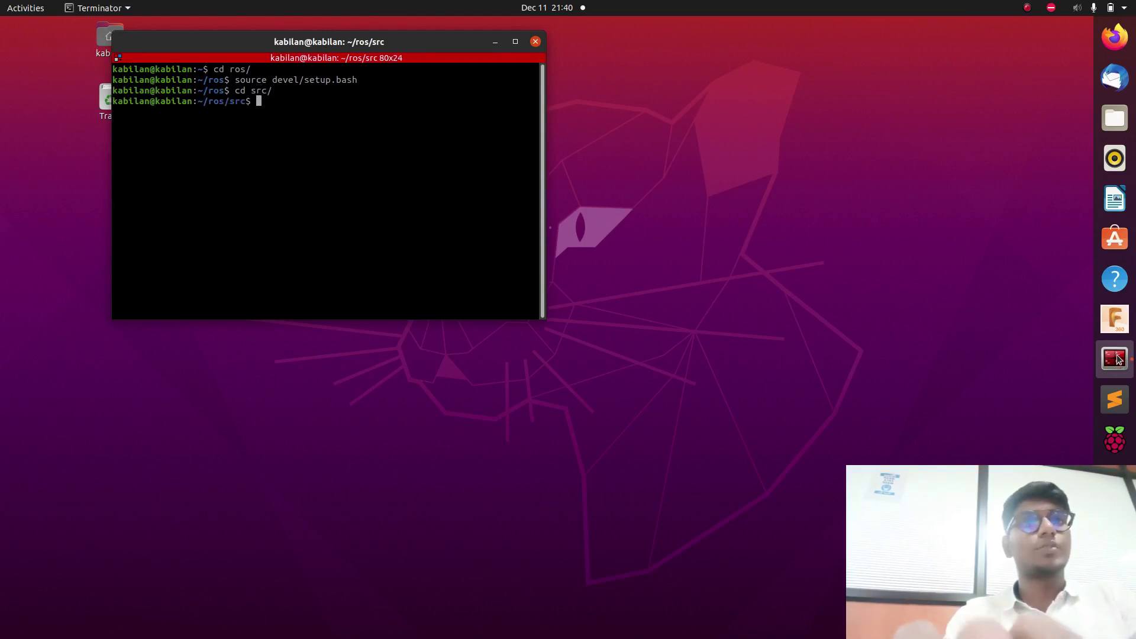
pyautogui.write('ls')
pyautogui.press('Return')
pyautogui.write('cd kawasaki')
pyautogui.press('Tab')
pyautogui.press('Return')
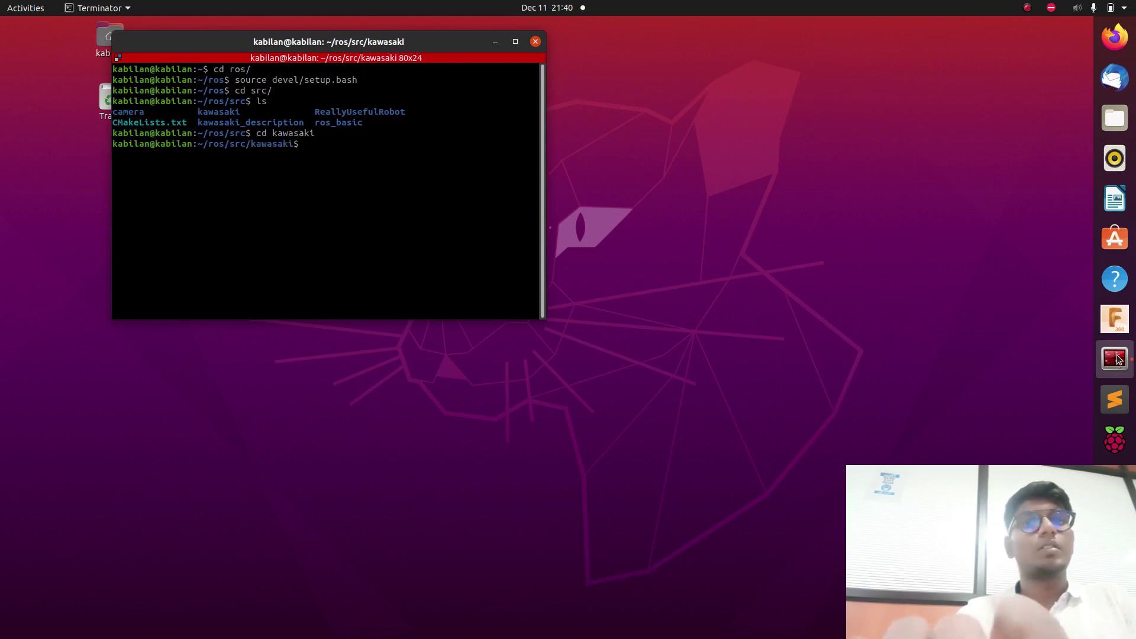
# Enter the kawasaki launch folder, list its launch files, and run roslaunch demo.launch.
pyautogui.write('ls')
pyautogui.press('Return')
pyautogui.write('cd launch/')
pyautogui.press('Return')
pyautogui.write('ls')
pyautogui.press('Return')
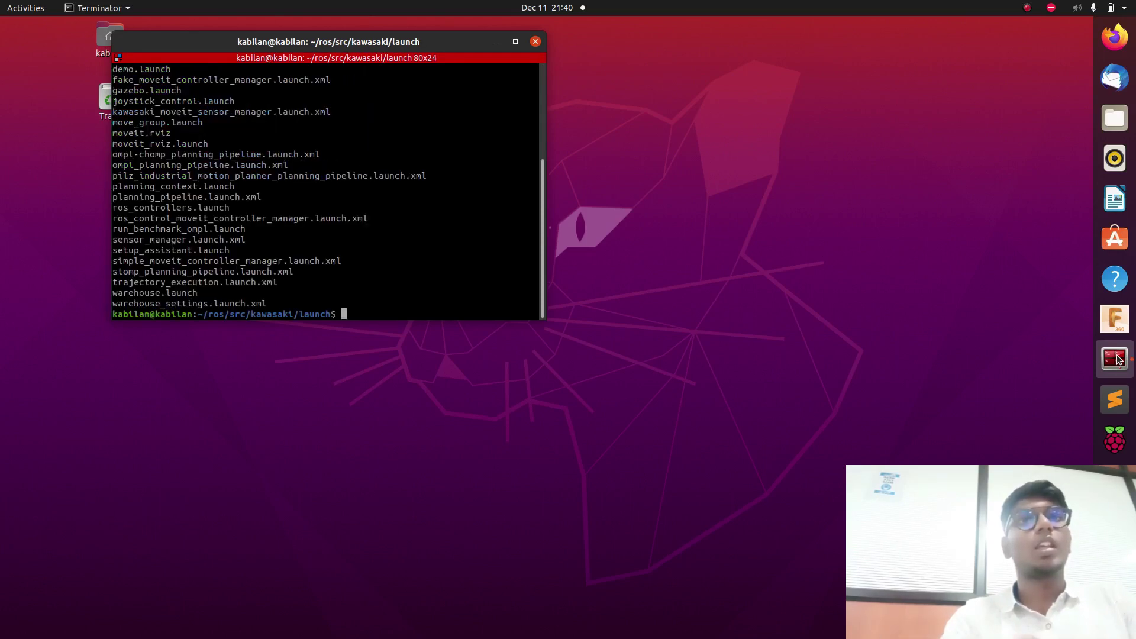
pyautogui.write('roslaunch demo.launch')
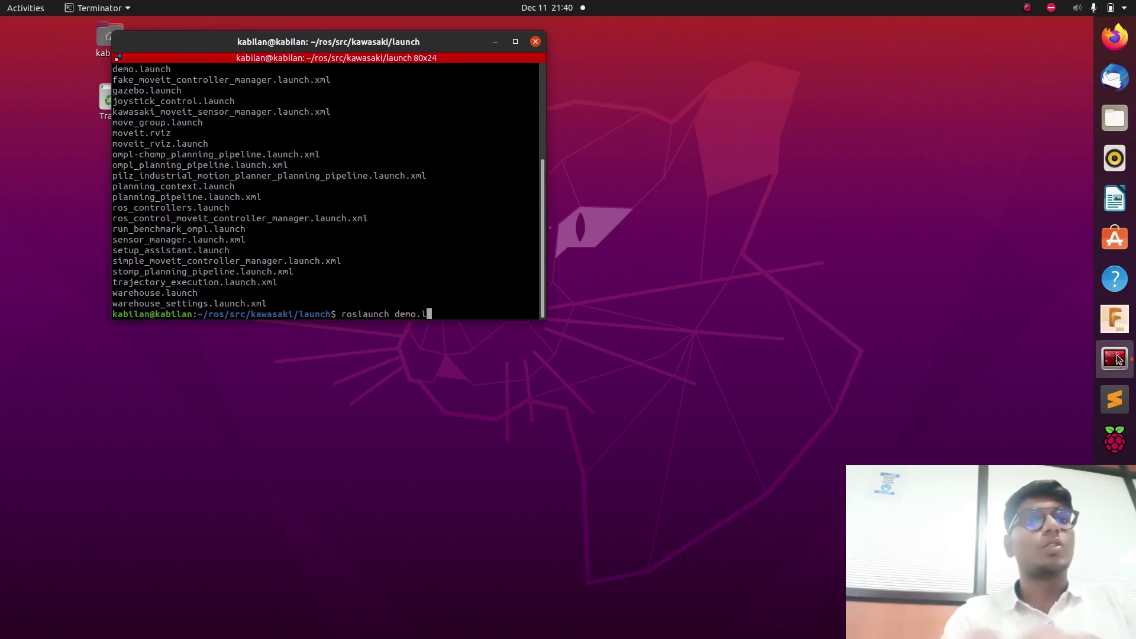
pyautogui.press('Return')
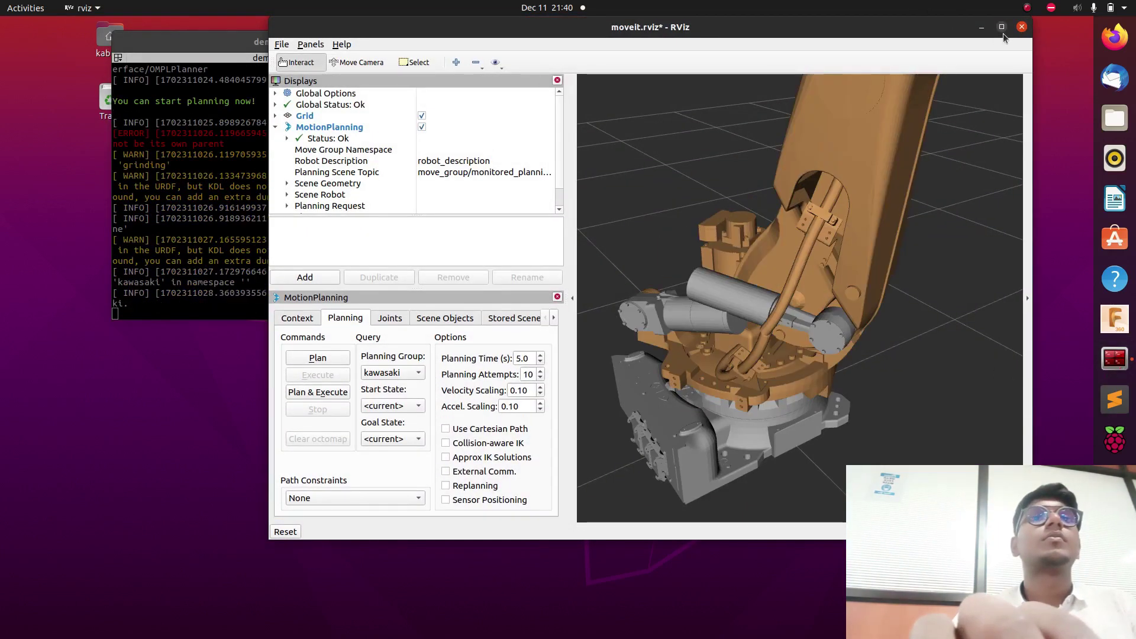
# Maximize RViz, zoom and orbit to a lower angle on the Kawasaki arm, then re-maximize.
pyautogui.click(1003, 28)
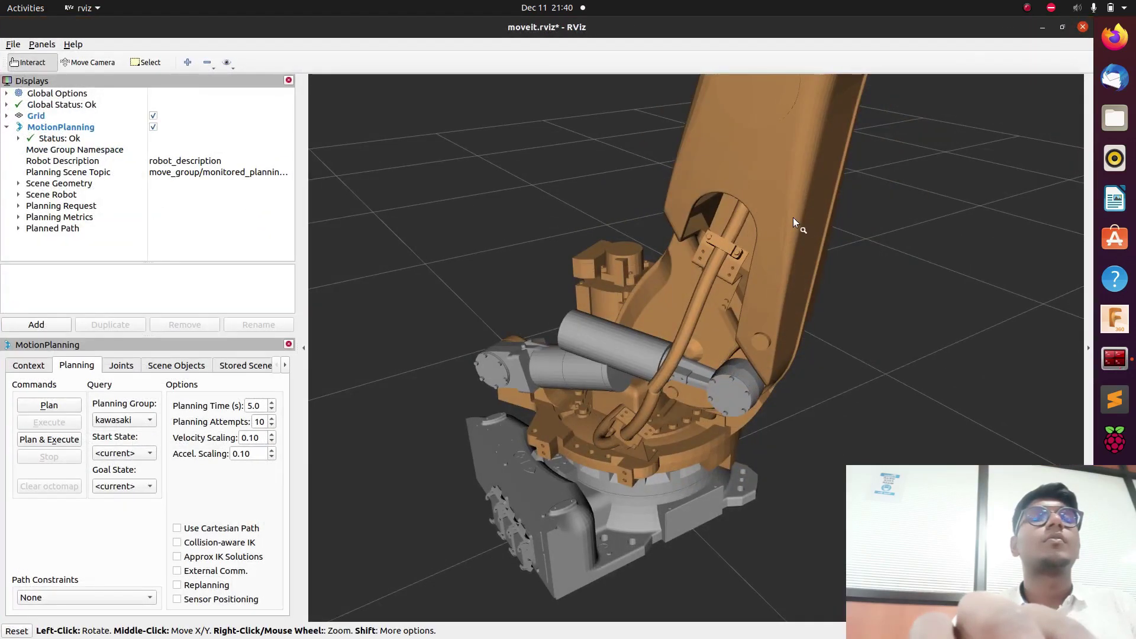
pyautogui.scroll(-10, 750, 342)
pyautogui.scroll(3, 750, 342)
pyautogui.moveTo(749, 351); pyautogui.dragTo(680, 318)
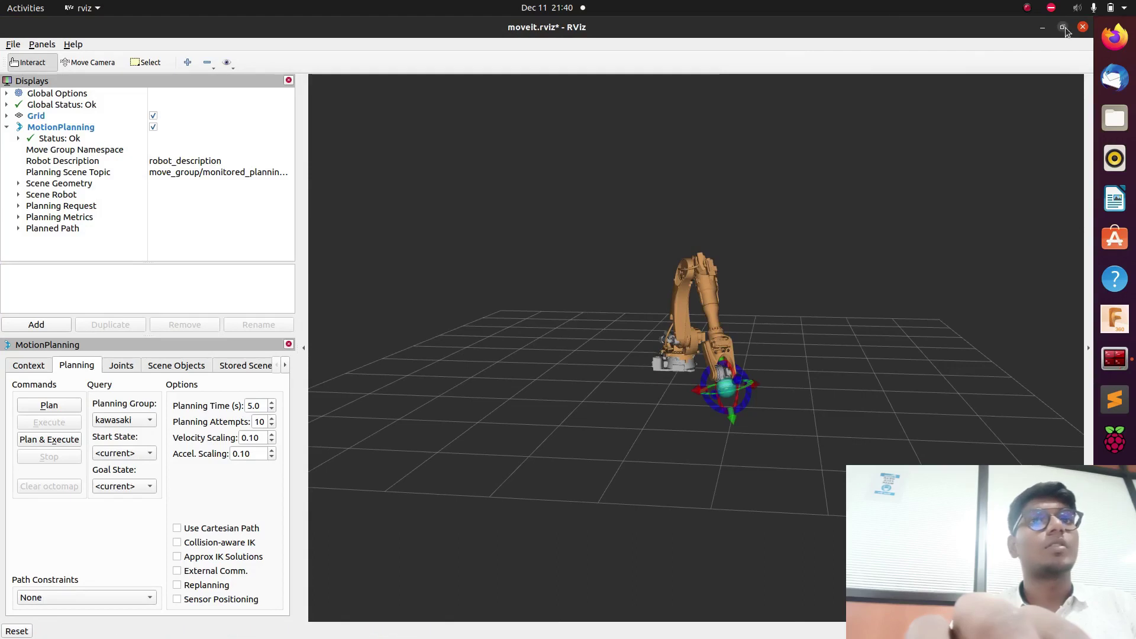
pyautogui.click(1063, 29)
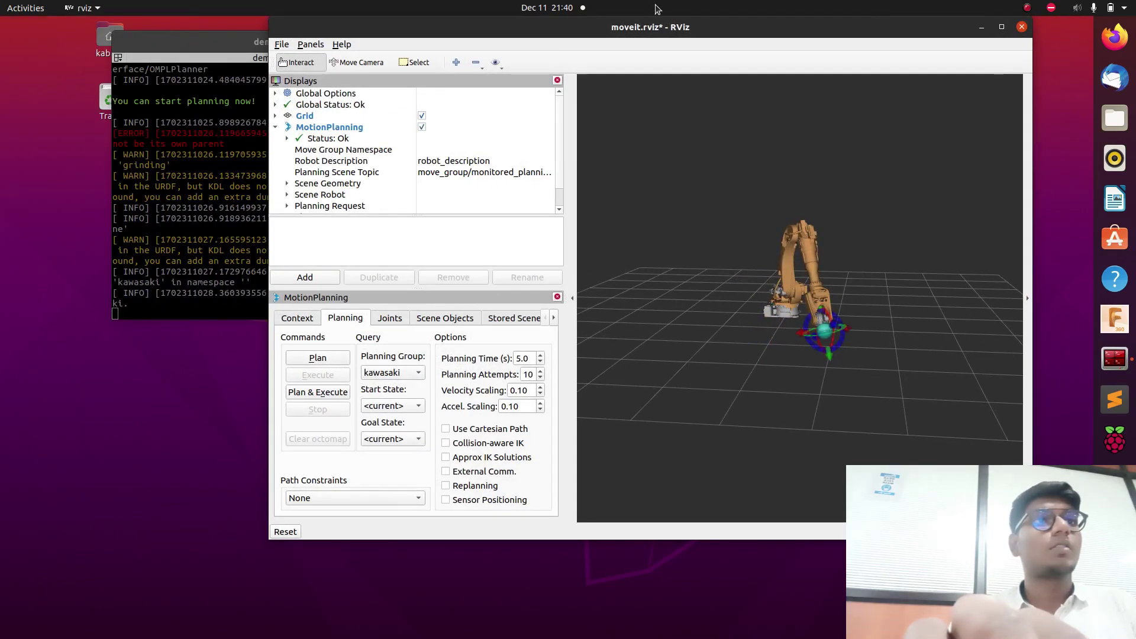
pyautogui.moveTo(734, 27); pyautogui.dragTo(847, 24)
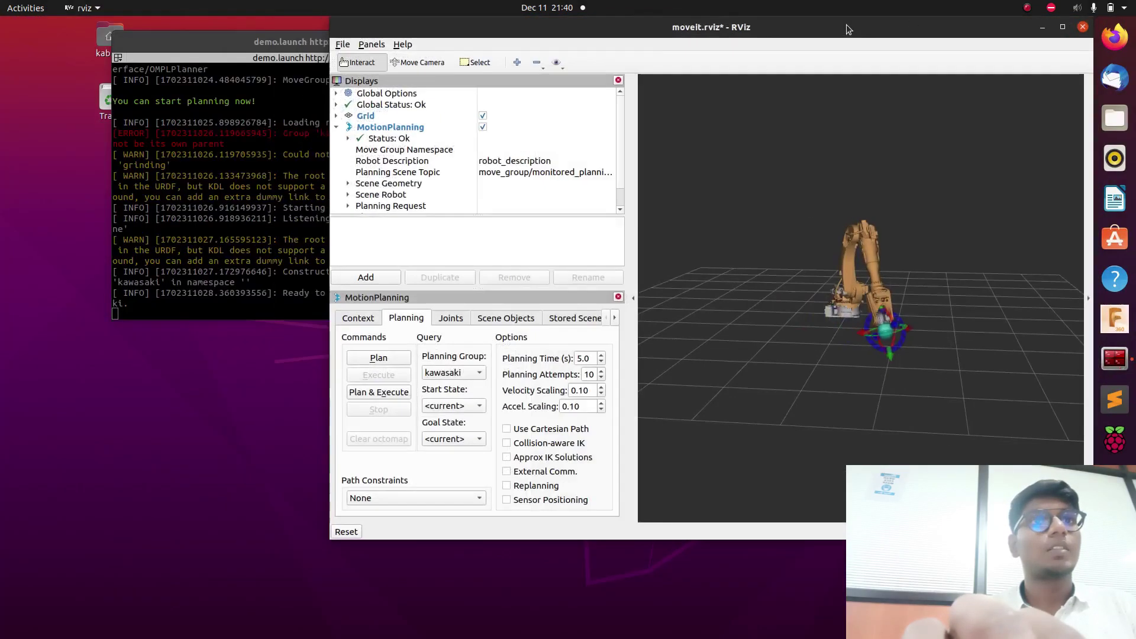
# Set start state to <same as goal>, goal to <random>, and Plan & Execute.
pyautogui.click(452, 406)
pyautogui.click(456, 417)
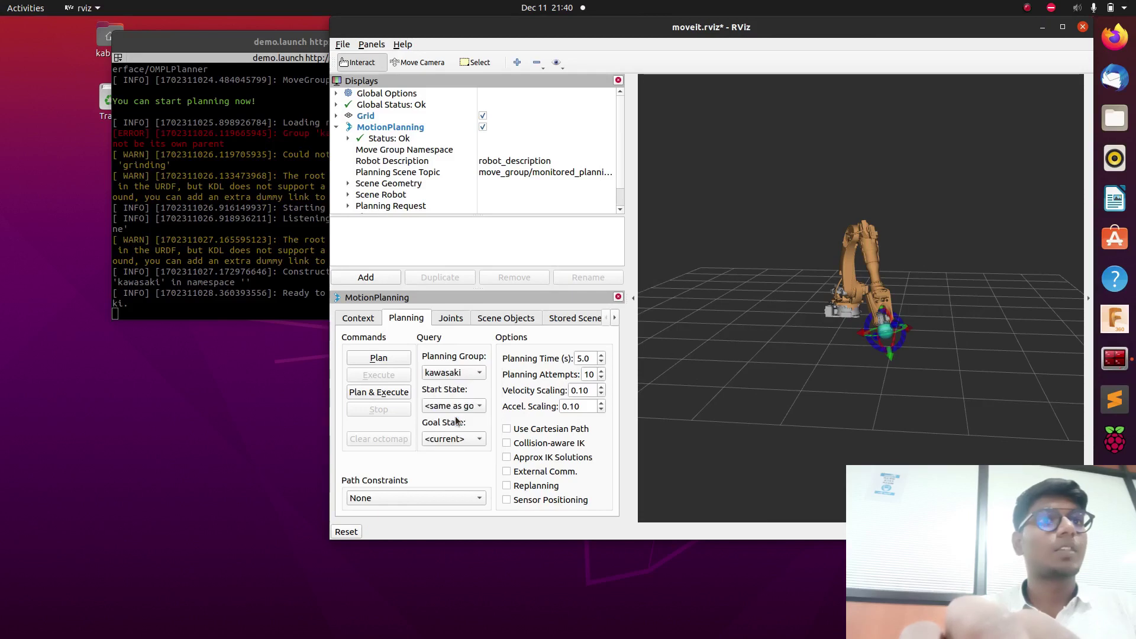
pyautogui.click(460, 440)
pyautogui.click(457, 425)
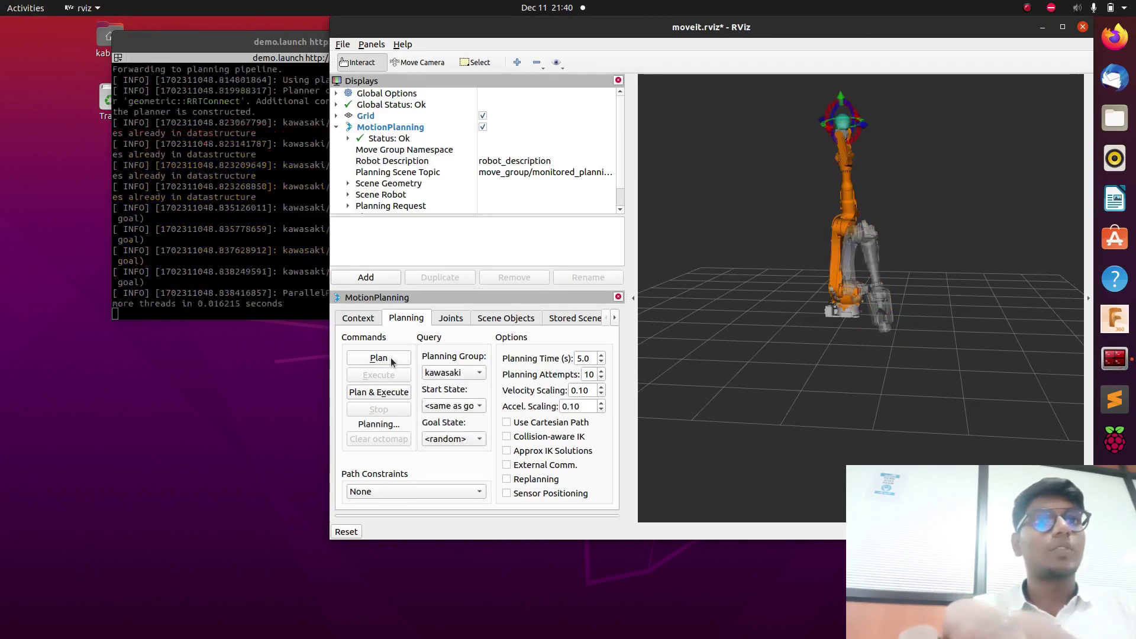
pyautogui.click(389, 393)
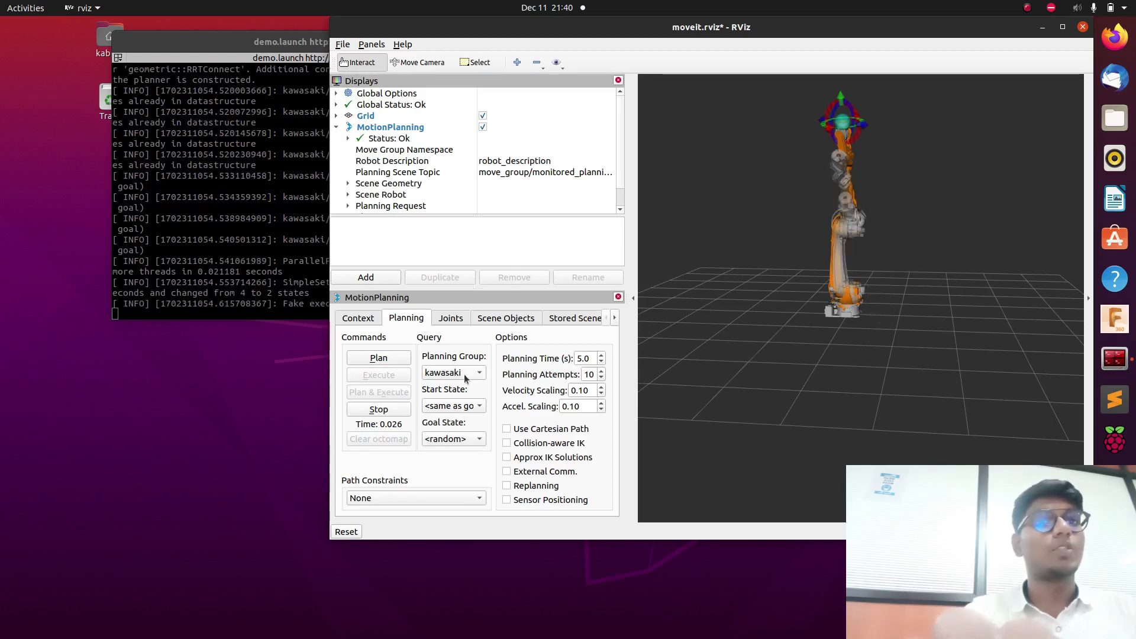
# Set the start state to home position and shift the RViz window right.
pyautogui.click(468, 408)
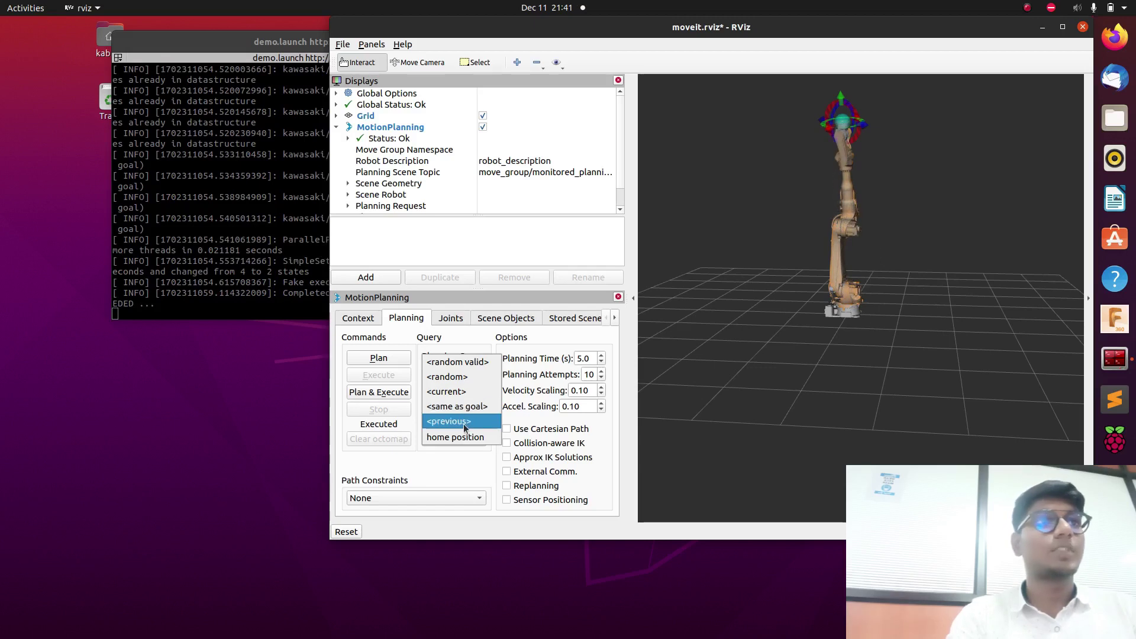
pyautogui.click(457, 437)
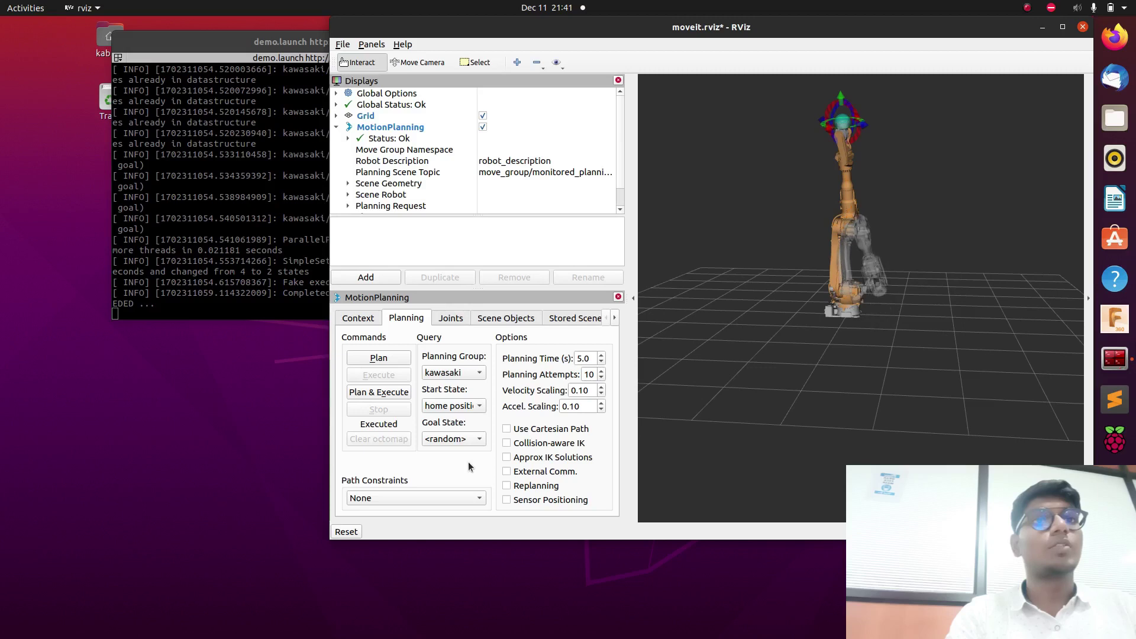
pyautogui.moveTo(609, 26); pyautogui.dragTo(849, 37)
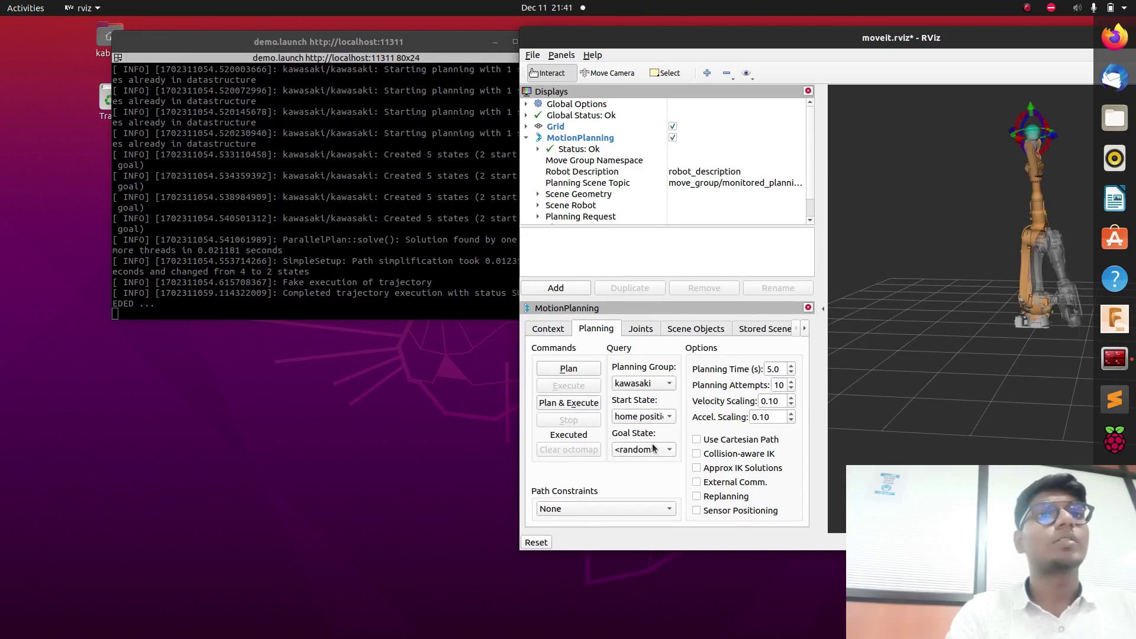
# Set the goal state to home position and plan the motion.
pyautogui.click(654, 449)
pyautogui.click(663, 511)
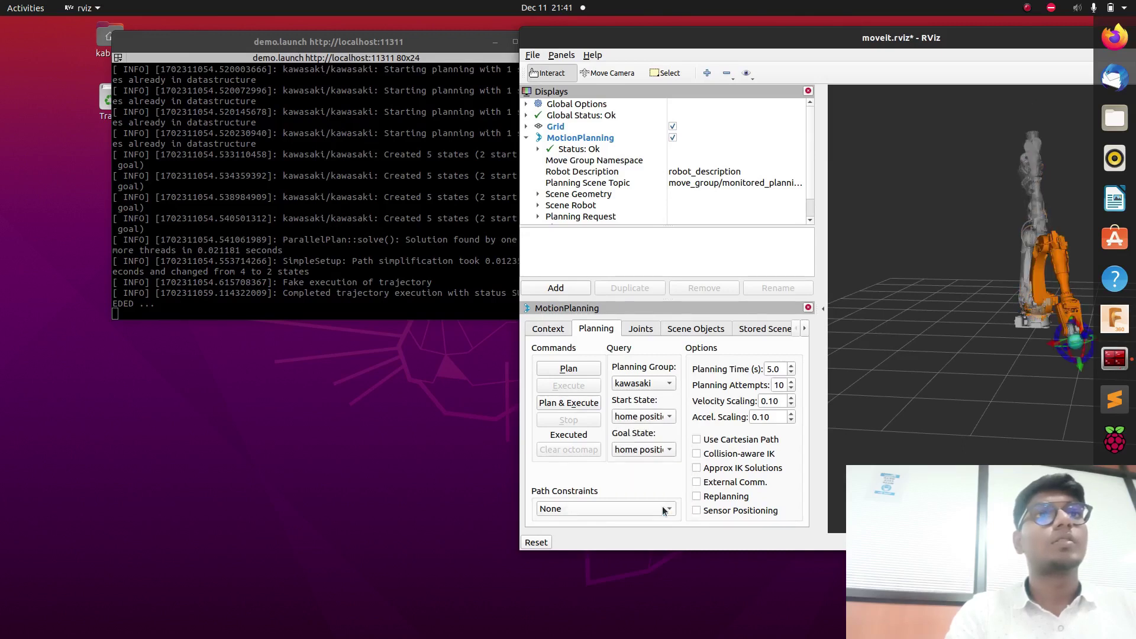
pyautogui.click(561, 367)
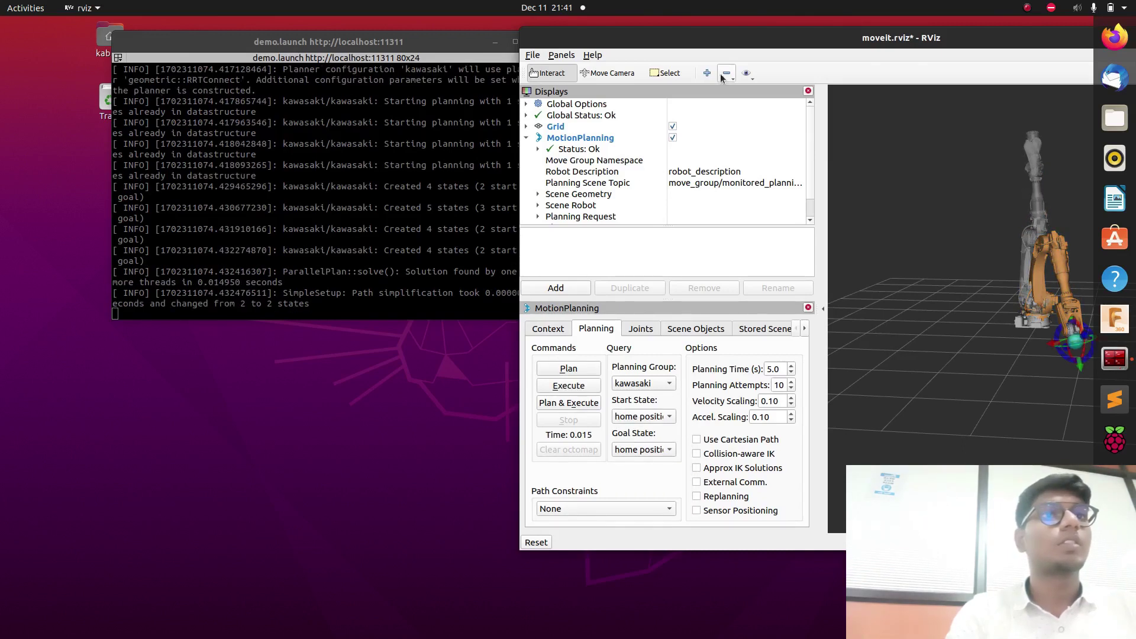
# Maximize RViz, execute the plan, replan, then restore the window size.
pyautogui.doubleClick(747, 41)
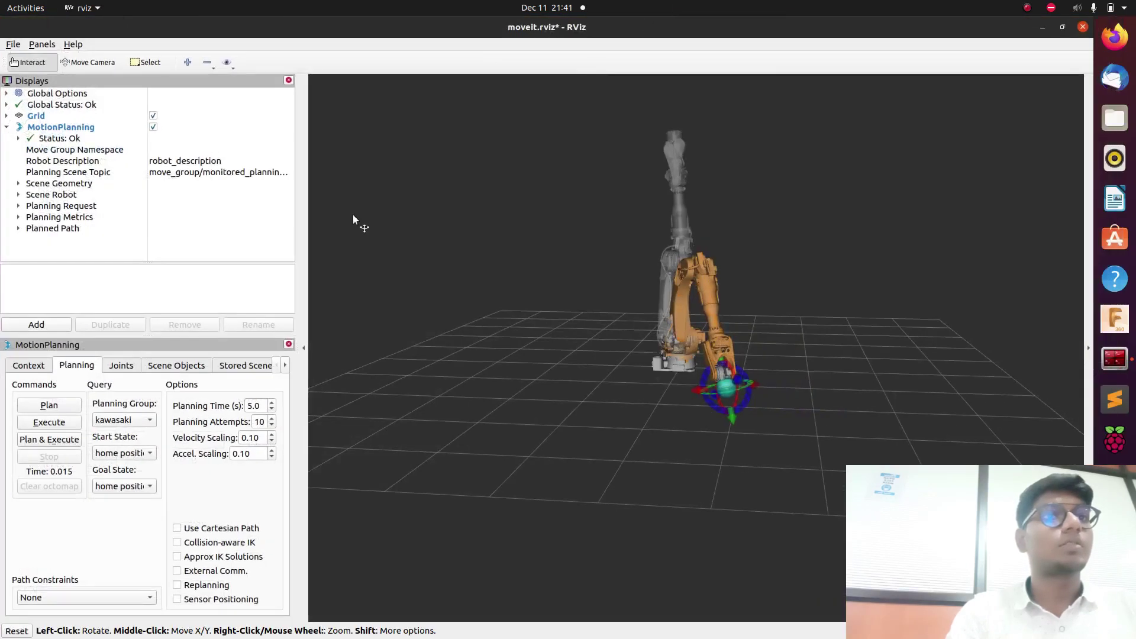
pyautogui.click(45, 424)
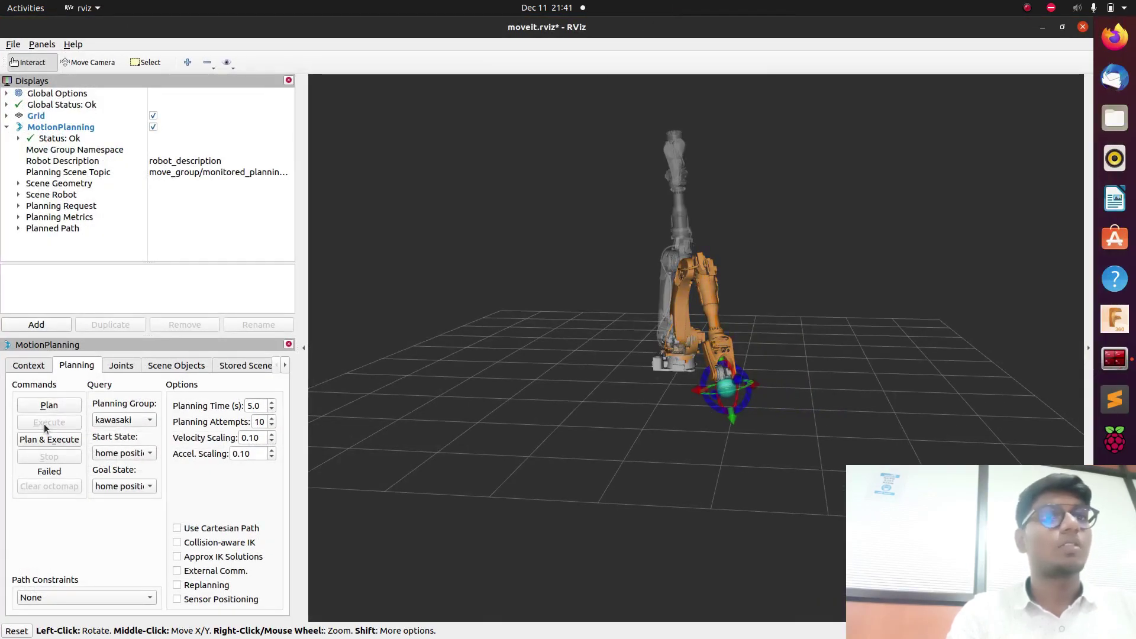
pyautogui.click(55, 405)
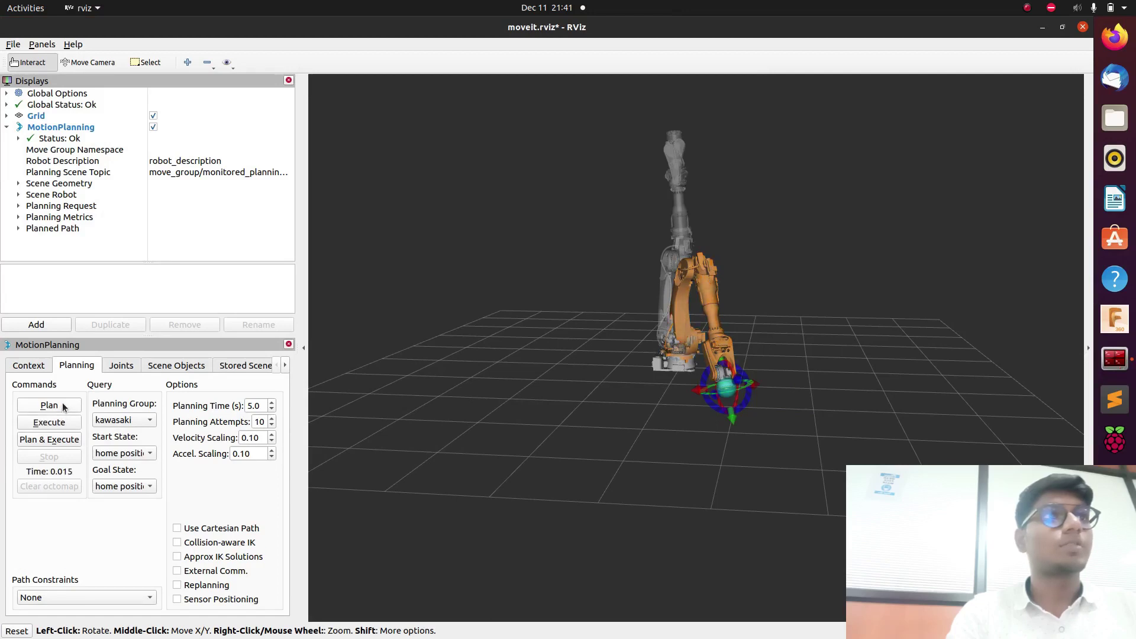
pyautogui.moveTo(576, 20); pyautogui.dragTo(902, 62)
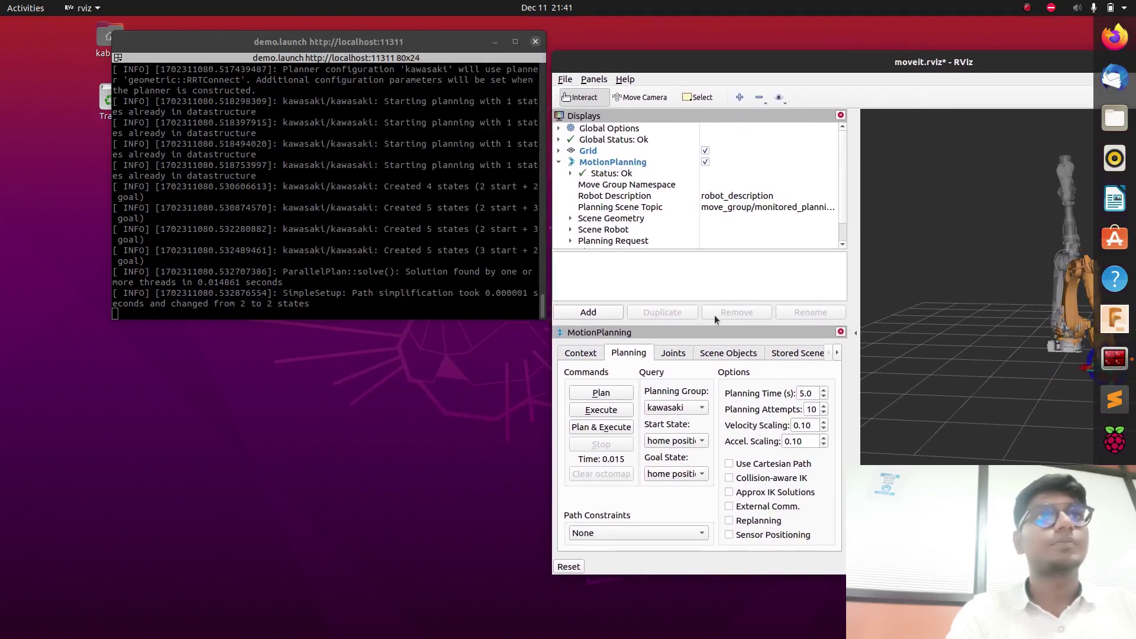
# Plan from the <previous> start state with home position kept as the goal.
pyautogui.click(690, 441)
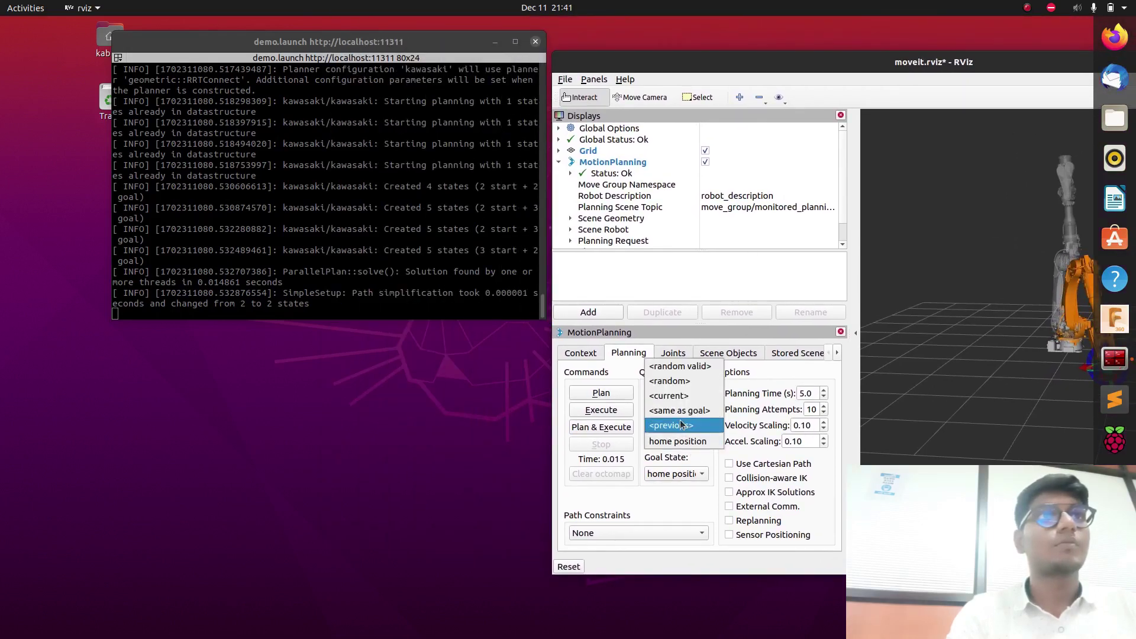
pyautogui.click(678, 424)
pyautogui.click(599, 395)
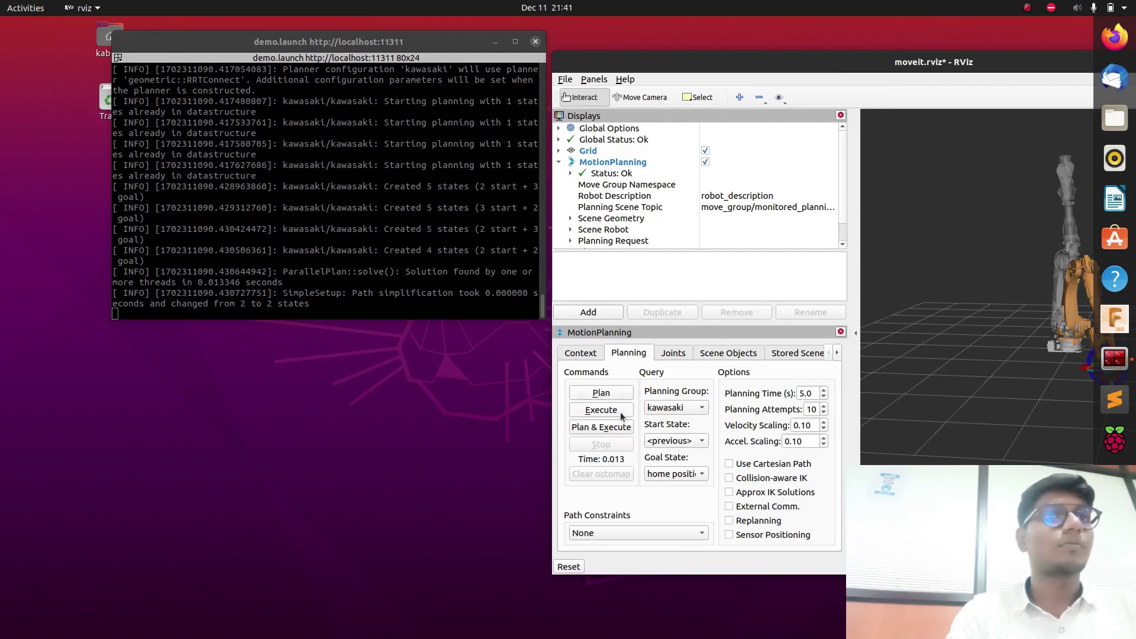
pyautogui.click(670, 443)
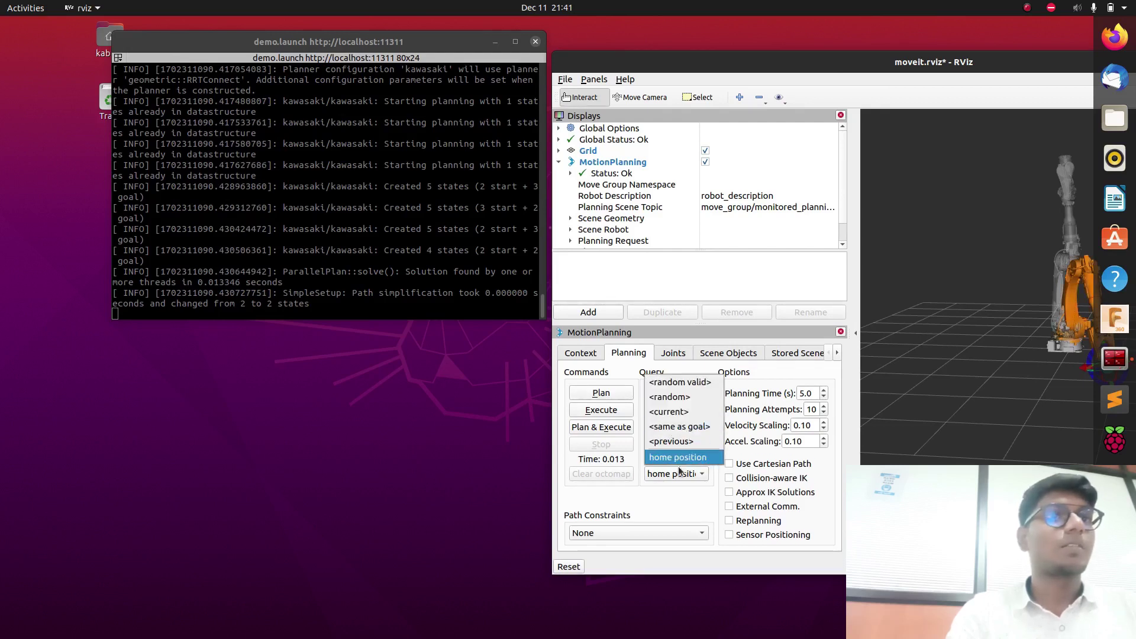
pyautogui.click(681, 469)
# Plan & Execute from home position to home, reposition RViz, and bring up SimpleScreenRecorder.
pyautogui.click(681, 442)
pyautogui.click(677, 454)
pyautogui.click(615, 427)
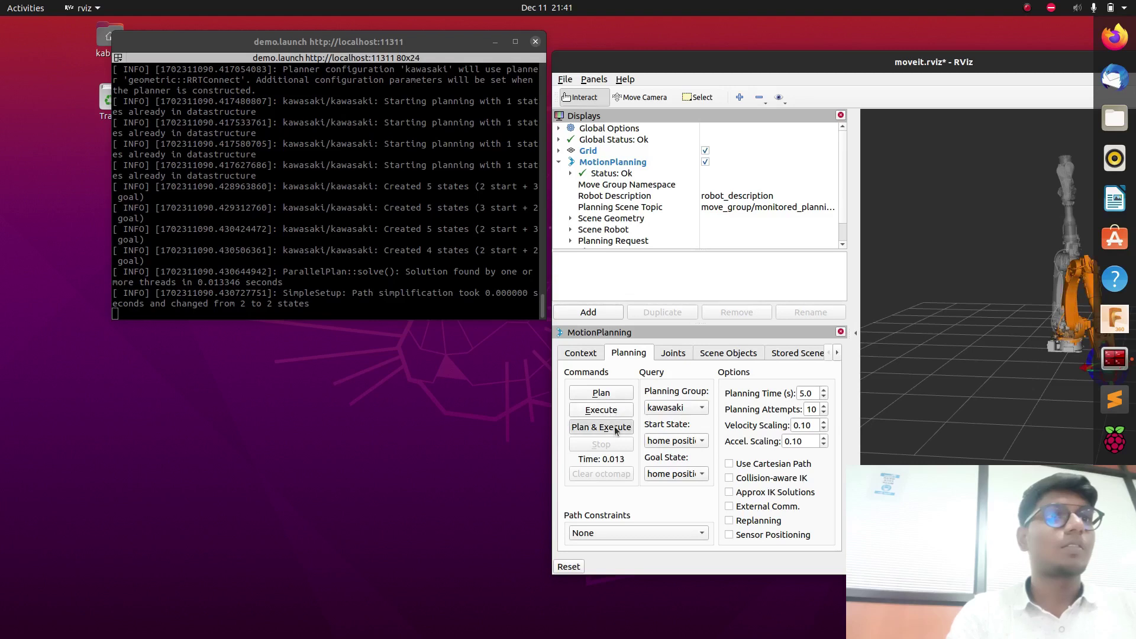
pyautogui.moveTo(892, 62); pyautogui.dragTo(557, 63)
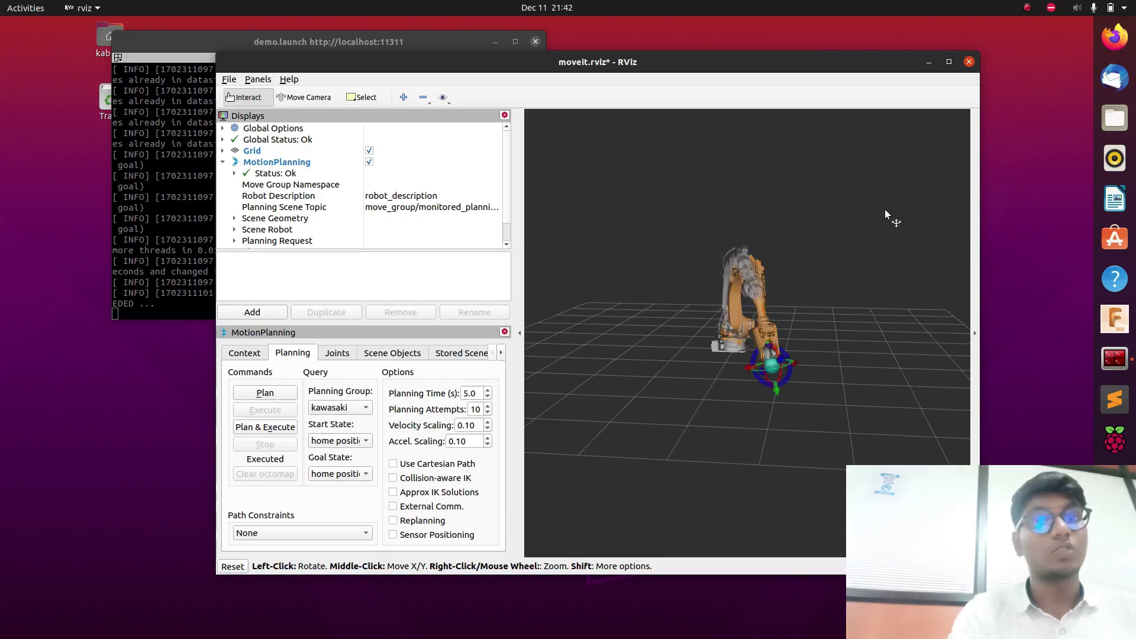
pyautogui.click(1028, 7)
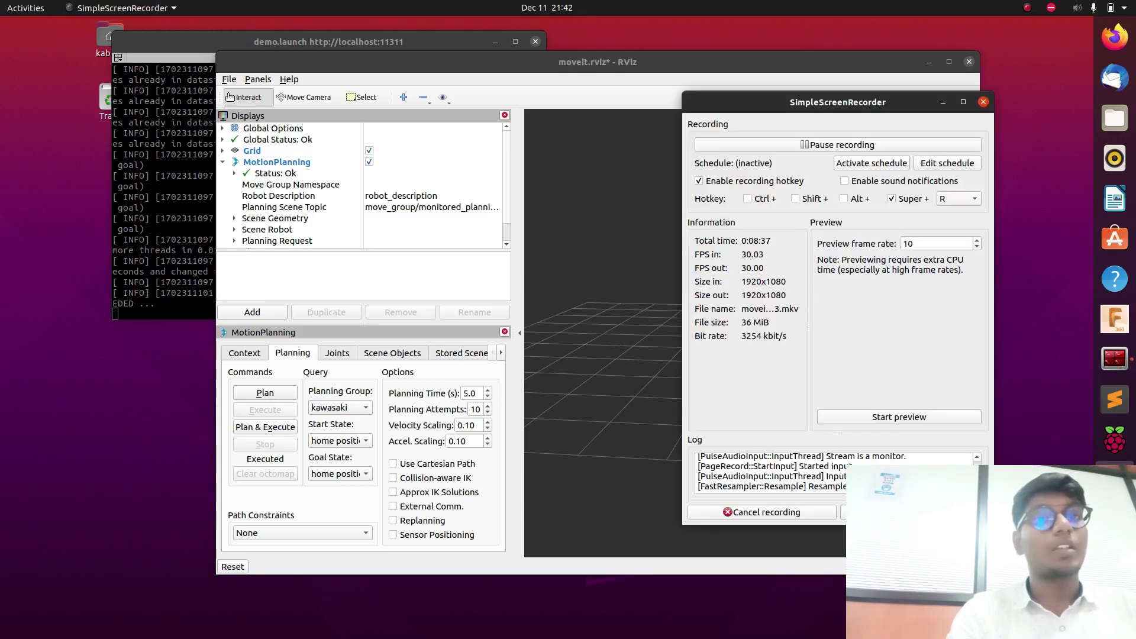